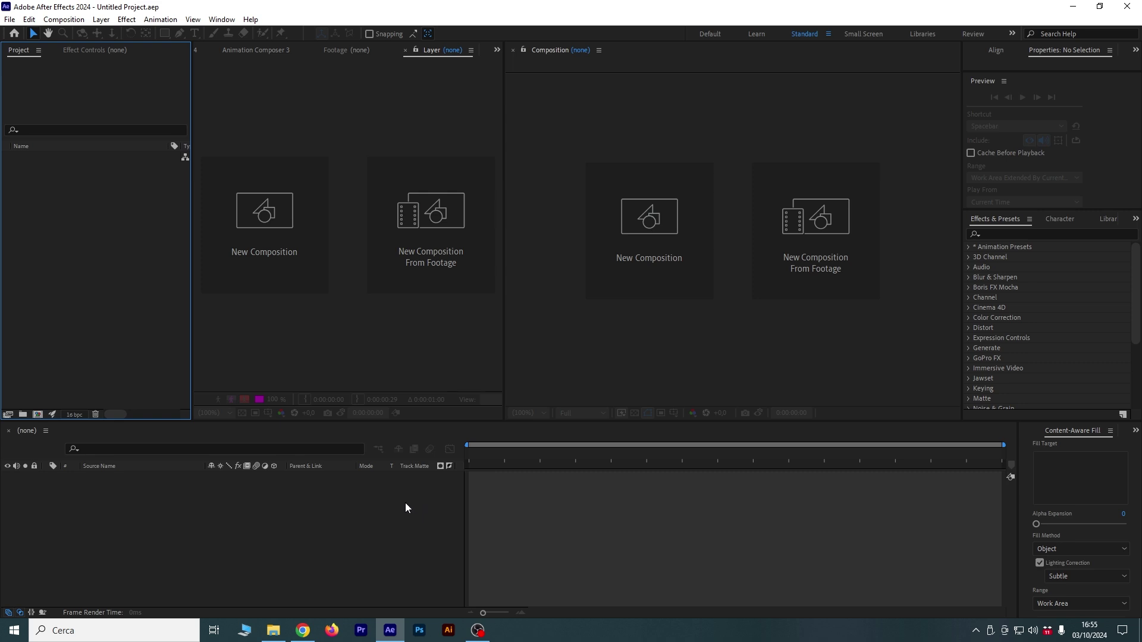
# Switch from After Effects to the Mixamo animations page in Chrome
pyautogui.click(303, 630)
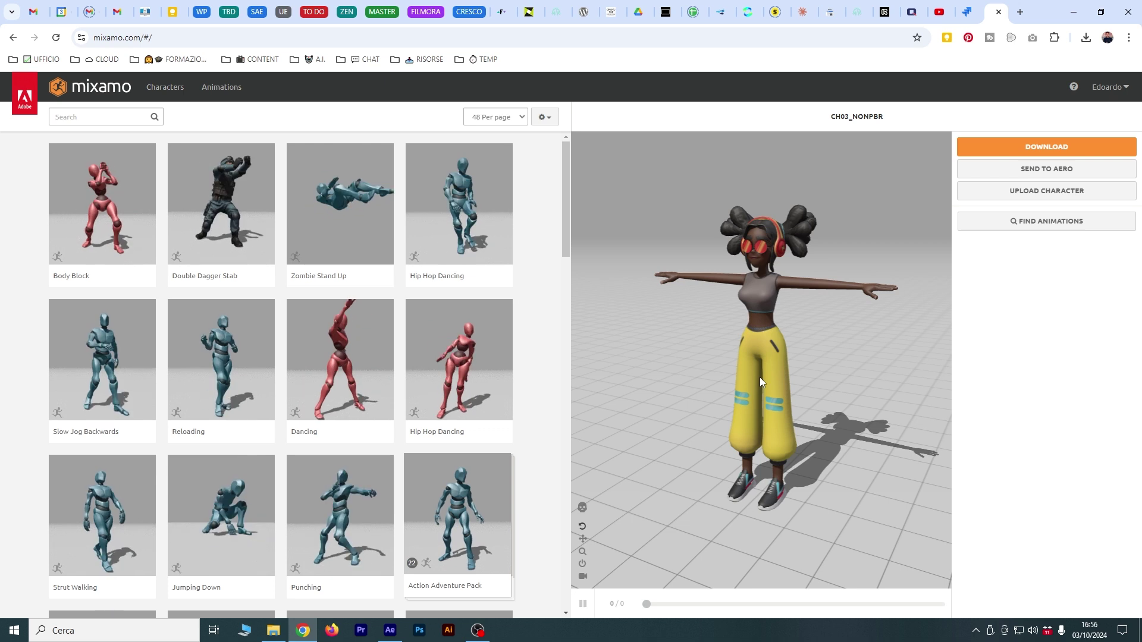
# Download Rumba Dancing as FBX Binary (.fbx) with skin at 30 fps
pyautogui.moveTo(760, 382)
pyautogui.mouseDown()
pyautogui.moveTo(722, 367)
pyautogui.moveTo(667, 401)
pyautogui.mouseUp()
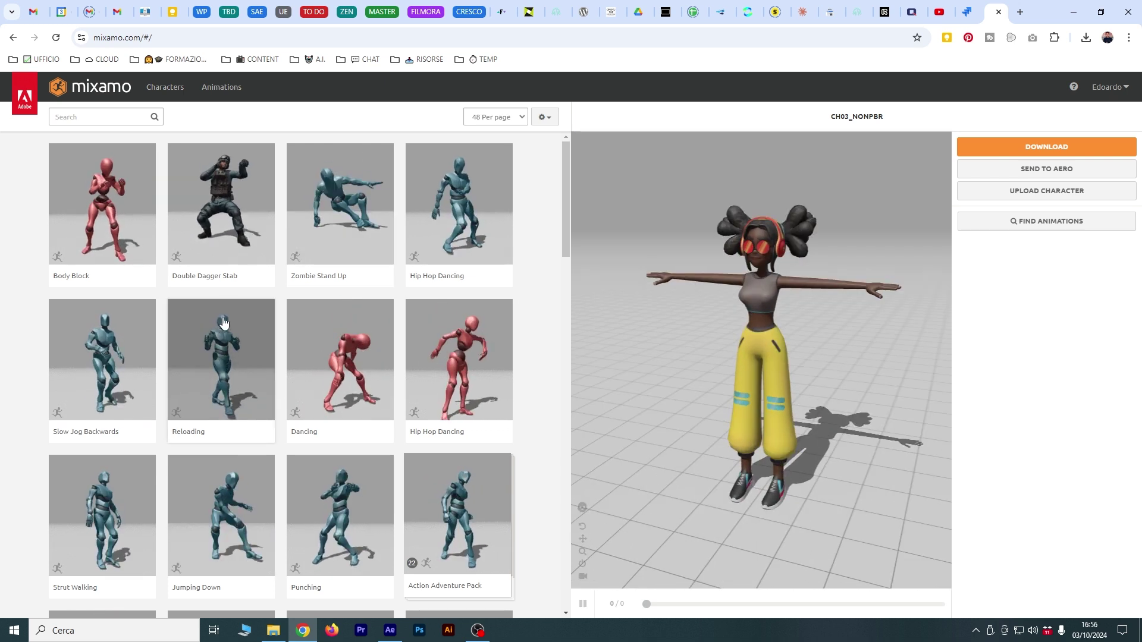
pyautogui.scroll(-5, 411, 266)
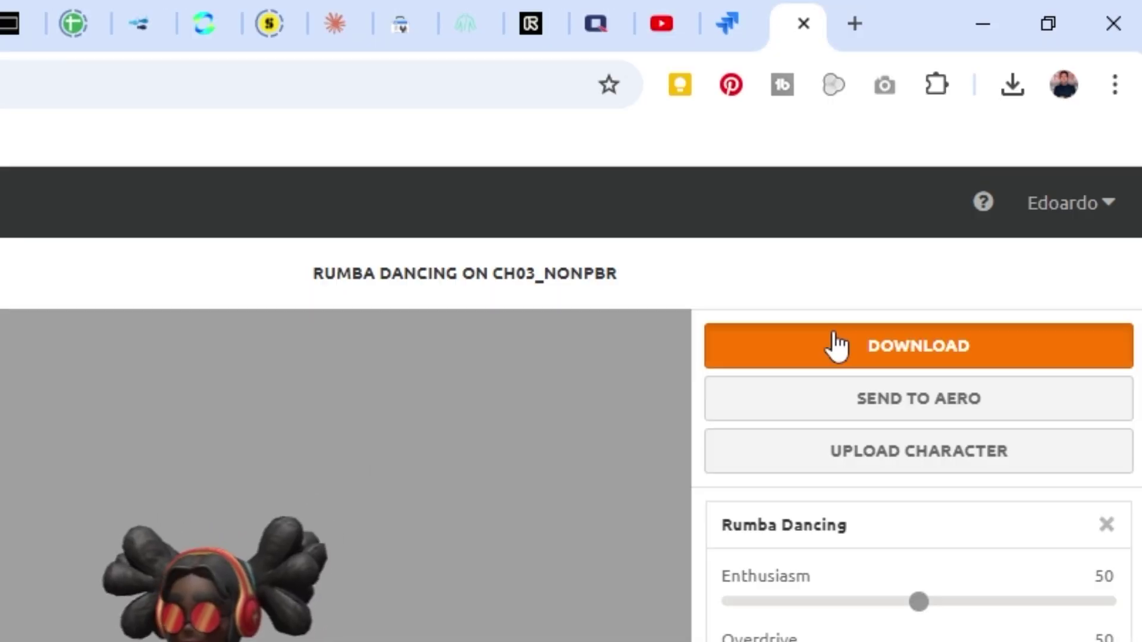
pyautogui.click(835, 345)
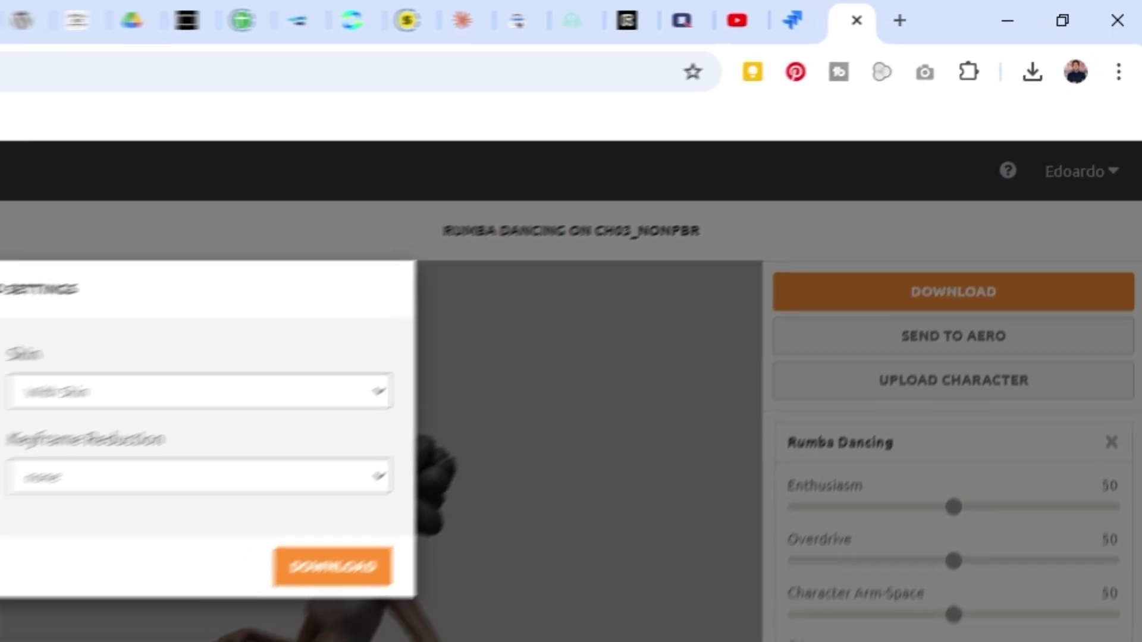
pyautogui.click(624, 202)
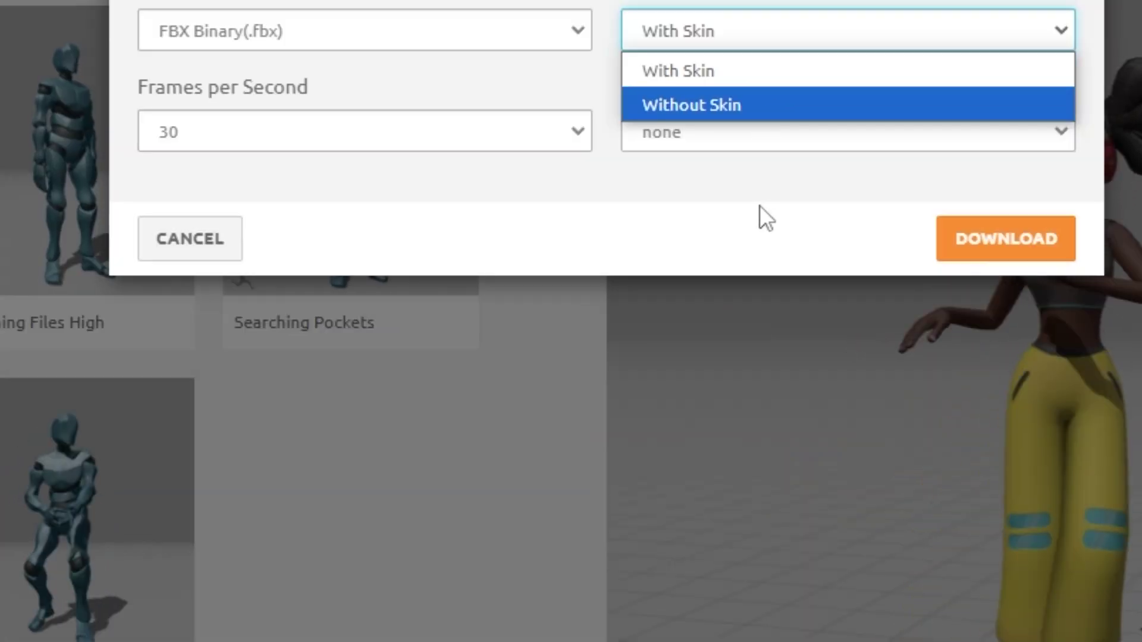
pyautogui.click(621, 267)
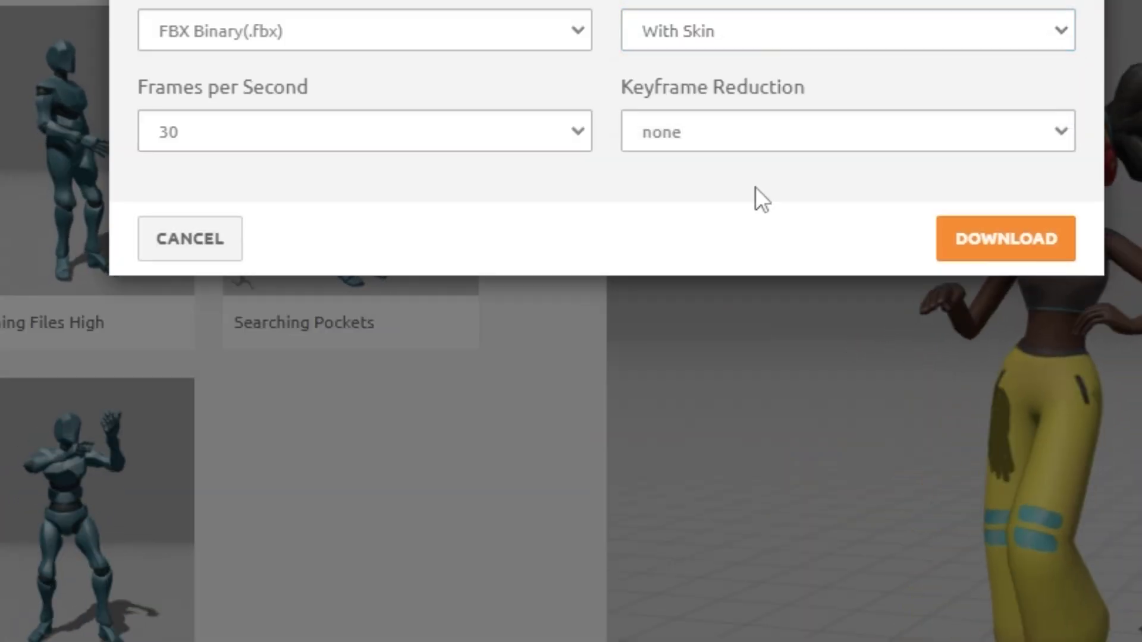
pyautogui.click(294, 36)
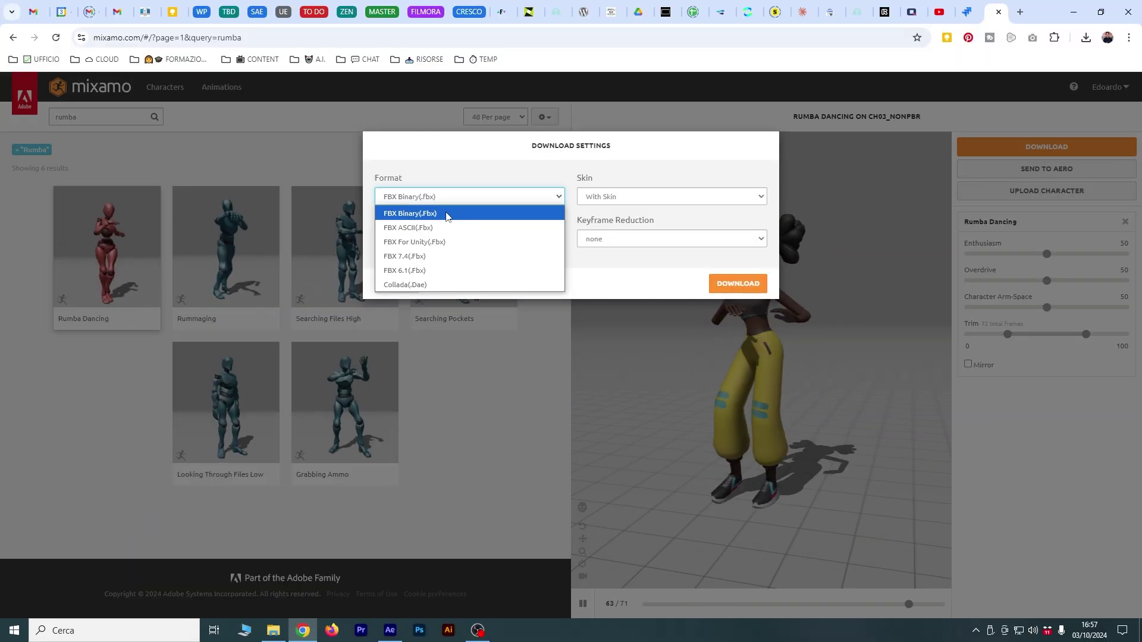
pyautogui.click(447, 214)
pyautogui.click(749, 286)
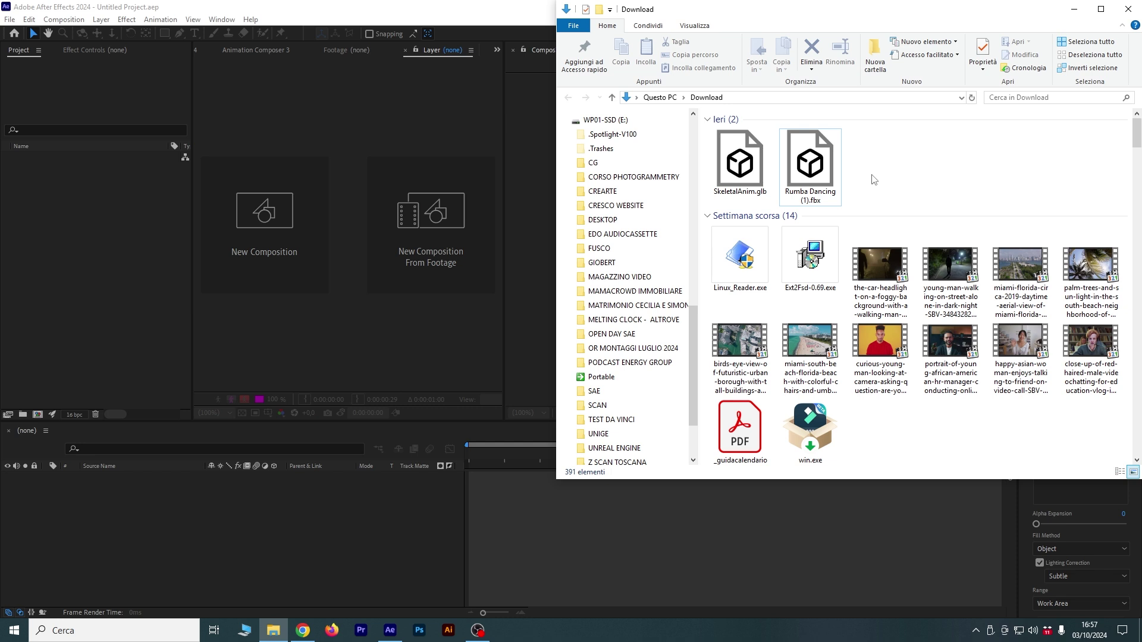
# Drag Rumba Dancing (1).fbx from the Download folder into After Effects' Project panel
pyautogui.click(810, 169)
pyautogui.moveTo(810, 167); pyautogui.dragTo(88, 261)
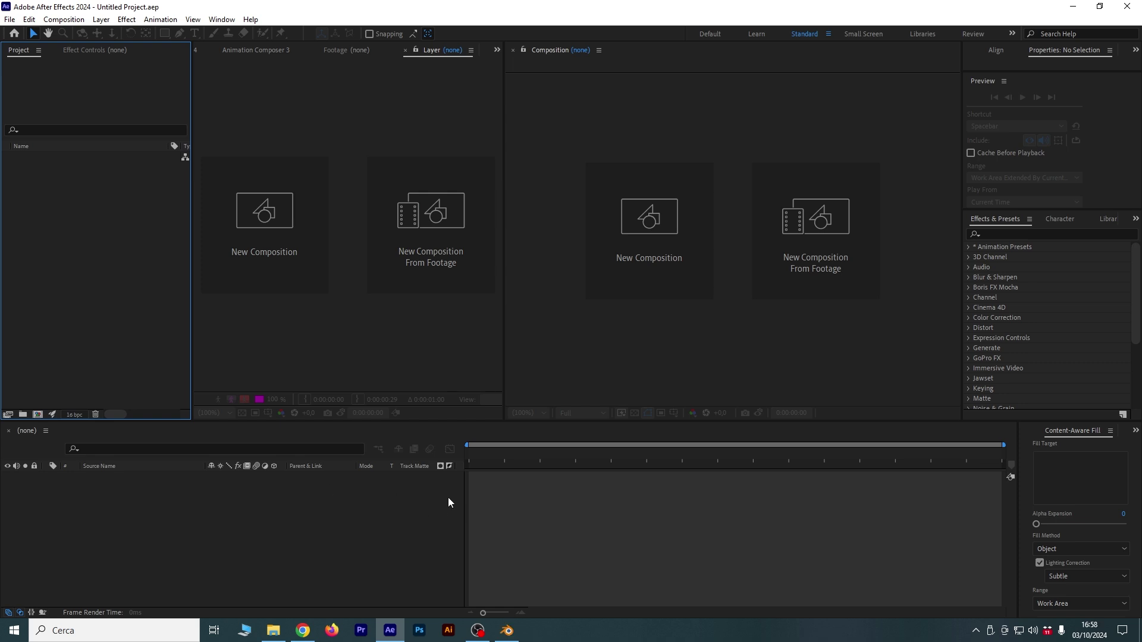
# Delete Blender's default cube and import the dancing character FBX from Downloads
pyautogui.press('Delete')
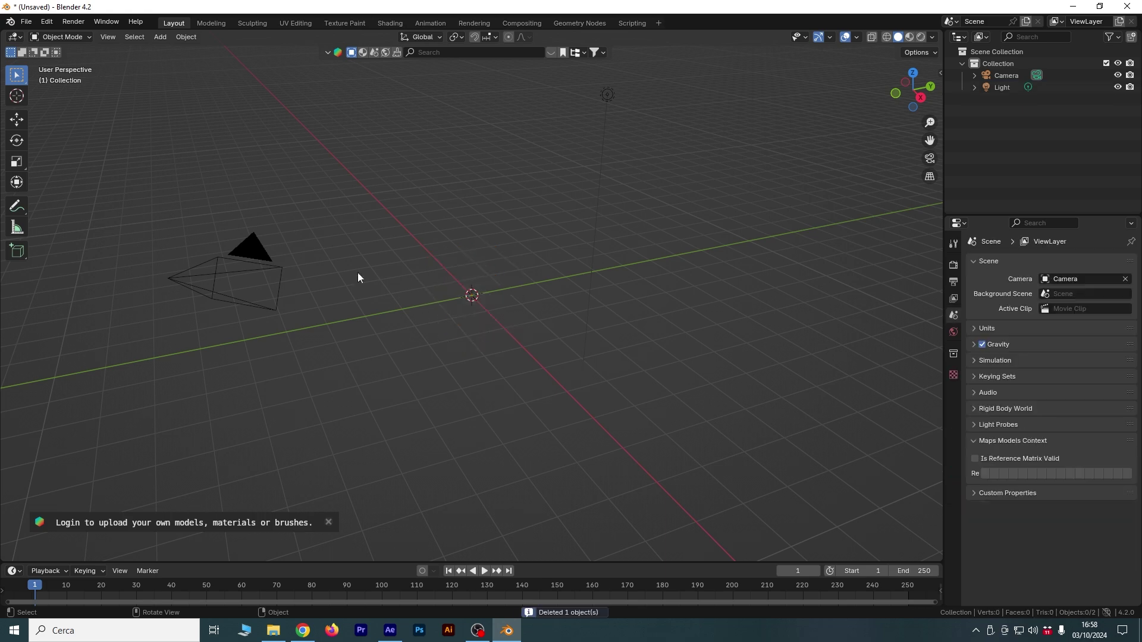
pyautogui.click(26, 21)
pyautogui.moveTo(82, 189)
pyautogui.click(476, 265)
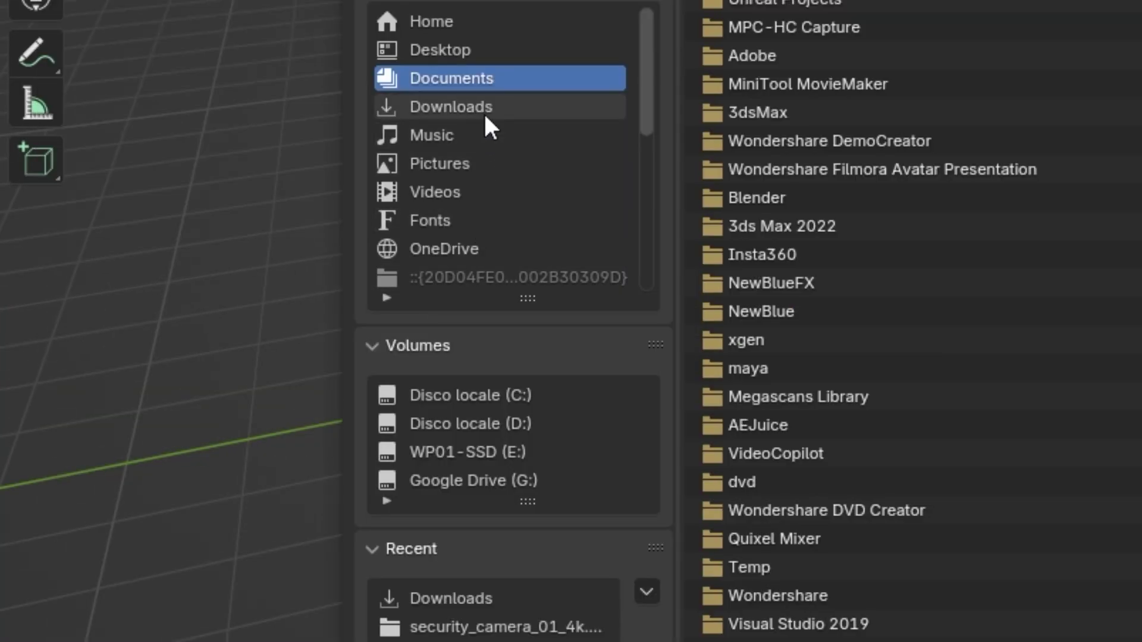
pyautogui.click(483, 113)
pyautogui.scroll(-10, 951, 538)
pyautogui.scroll(-10, 951, 538)
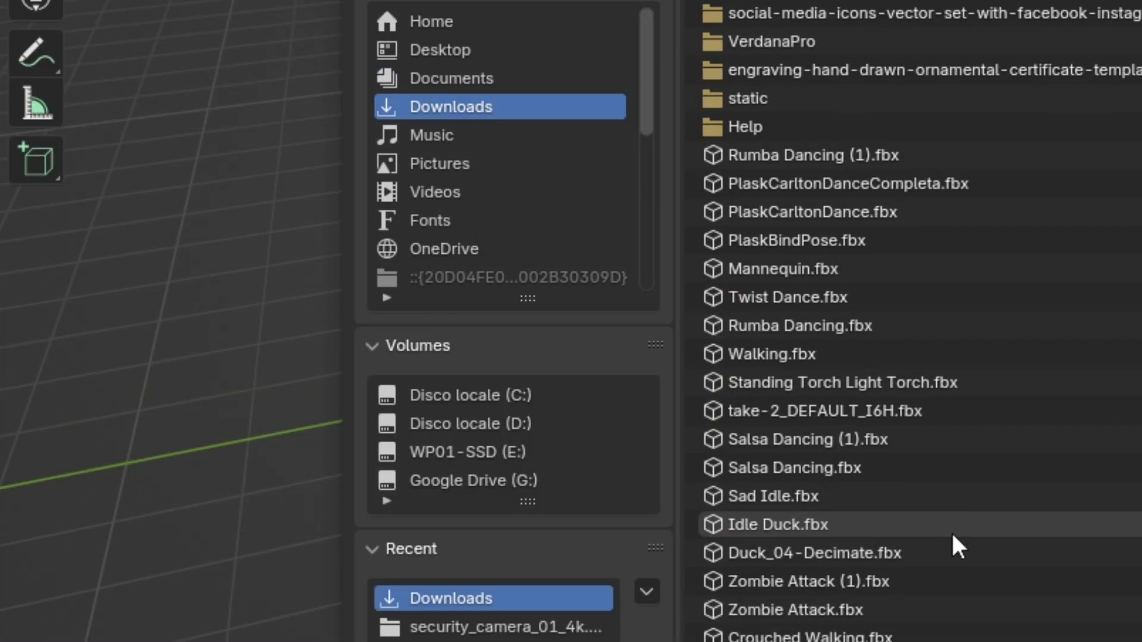
pyautogui.doubleClick(905, 190)
# Inspect the imported character up close in Material Preview shading
pyautogui.moveTo(490, 239); pyautogui.dragTo(495, 232)
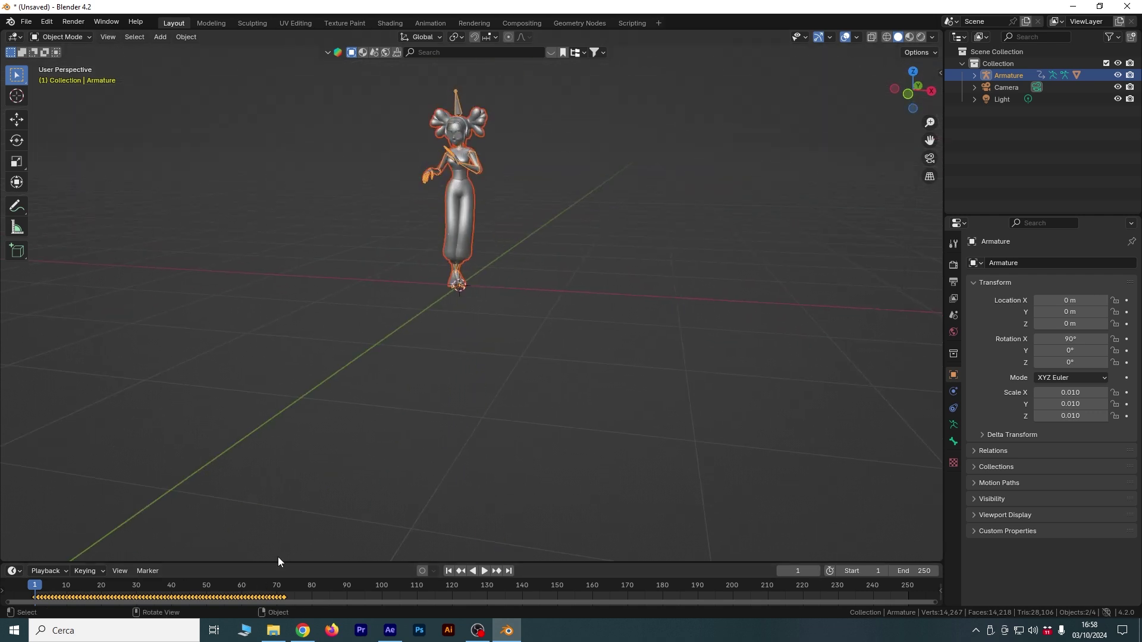
pyautogui.scroll(2, 515, 178)
pyautogui.scroll(2, 529, 232)
pyautogui.scroll(2, 542, 261)
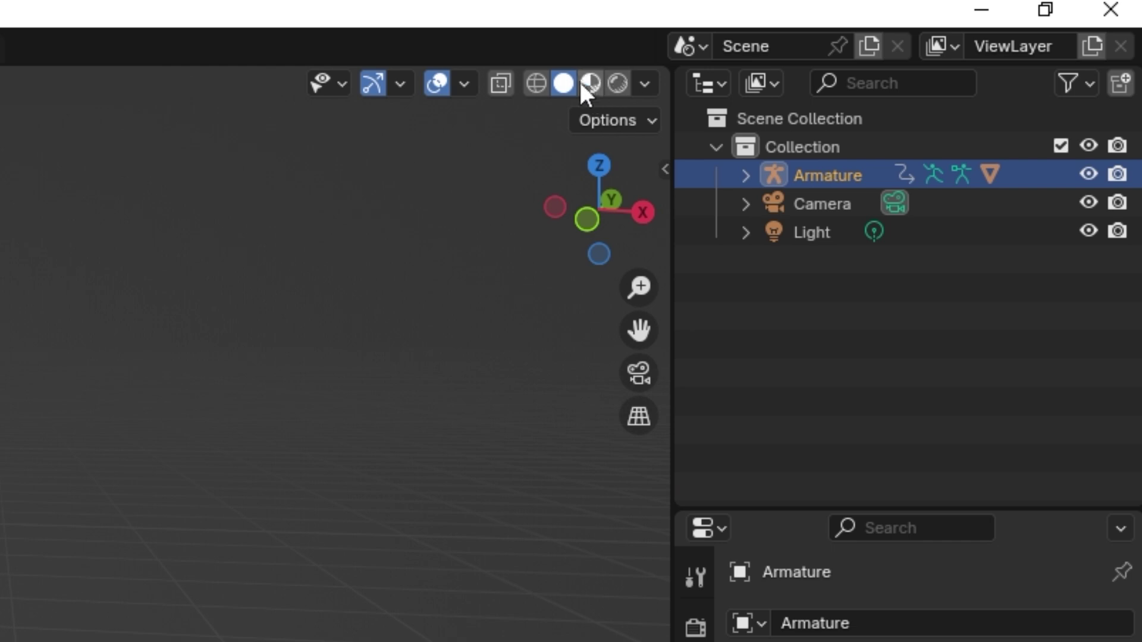
pyautogui.click(594, 81)
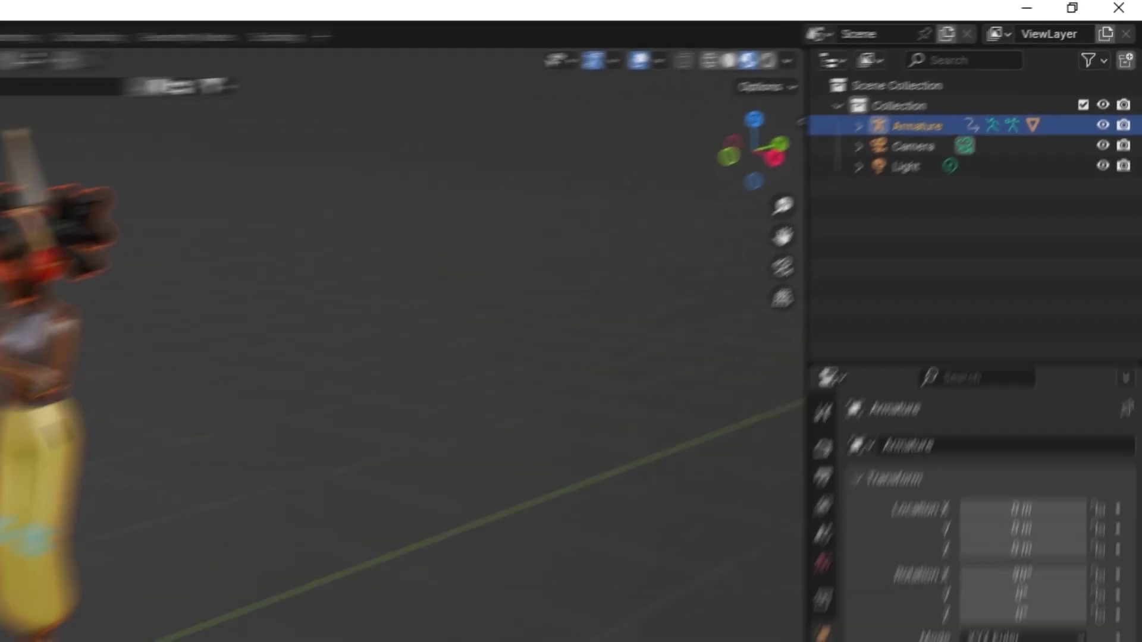
# Set up a glTF 2.0 export of the scene into the Downloads folder
pyautogui.click(26, 21)
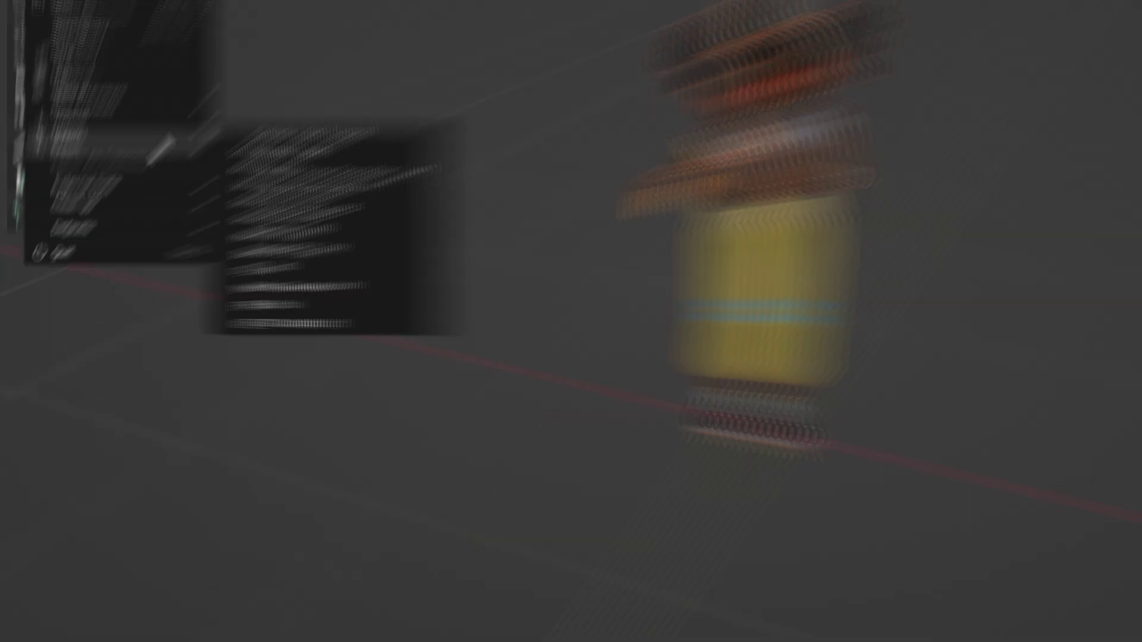
pyautogui.moveTo(104, 202)
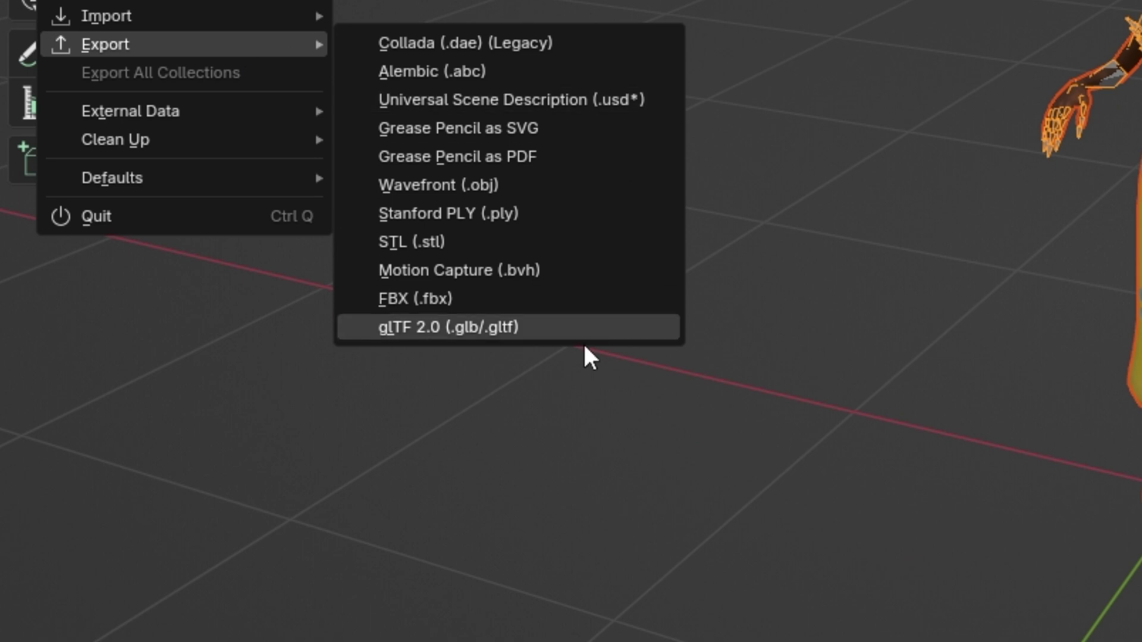
pyautogui.click(515, 332)
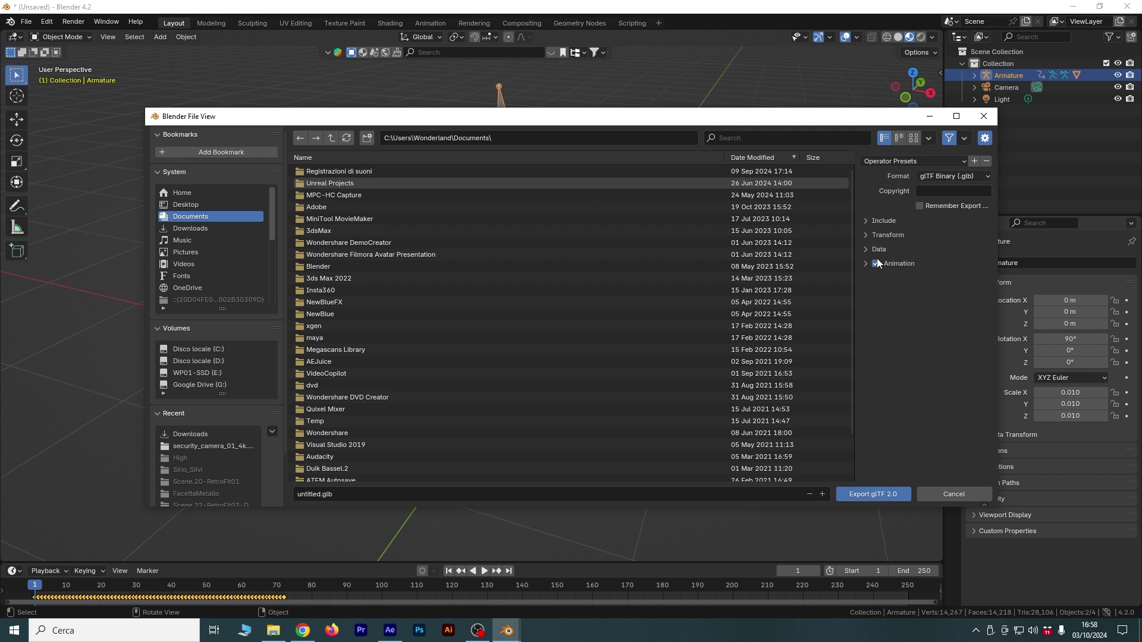
pyautogui.click(955, 174)
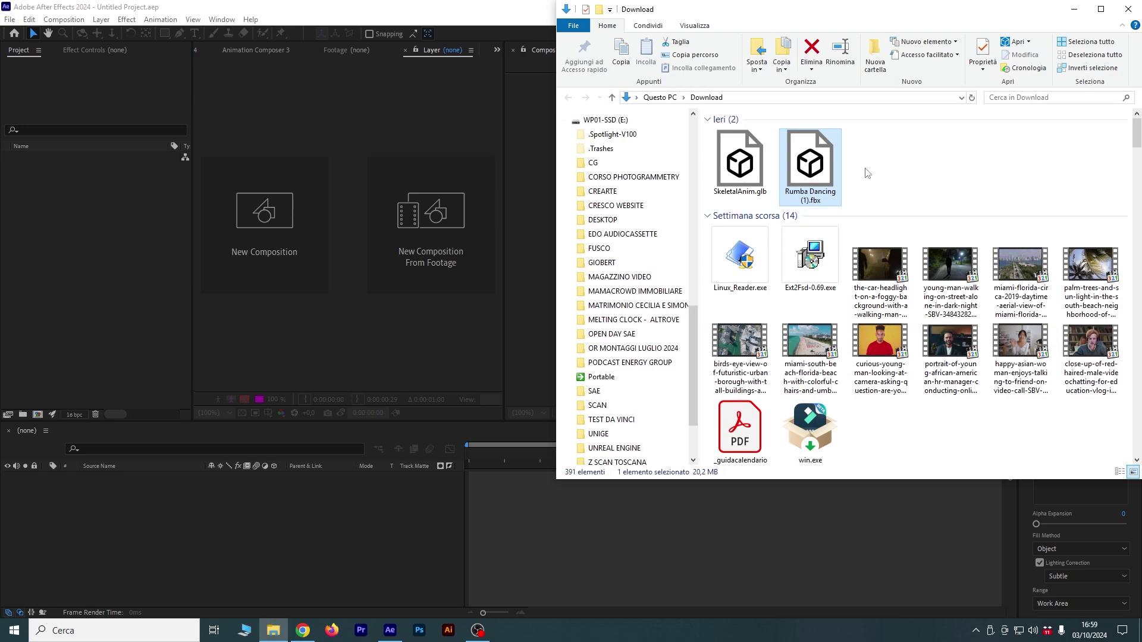
# Import SkeletalAnim.glb into the Project panel and make a composition from it
pyautogui.click(904, 174)
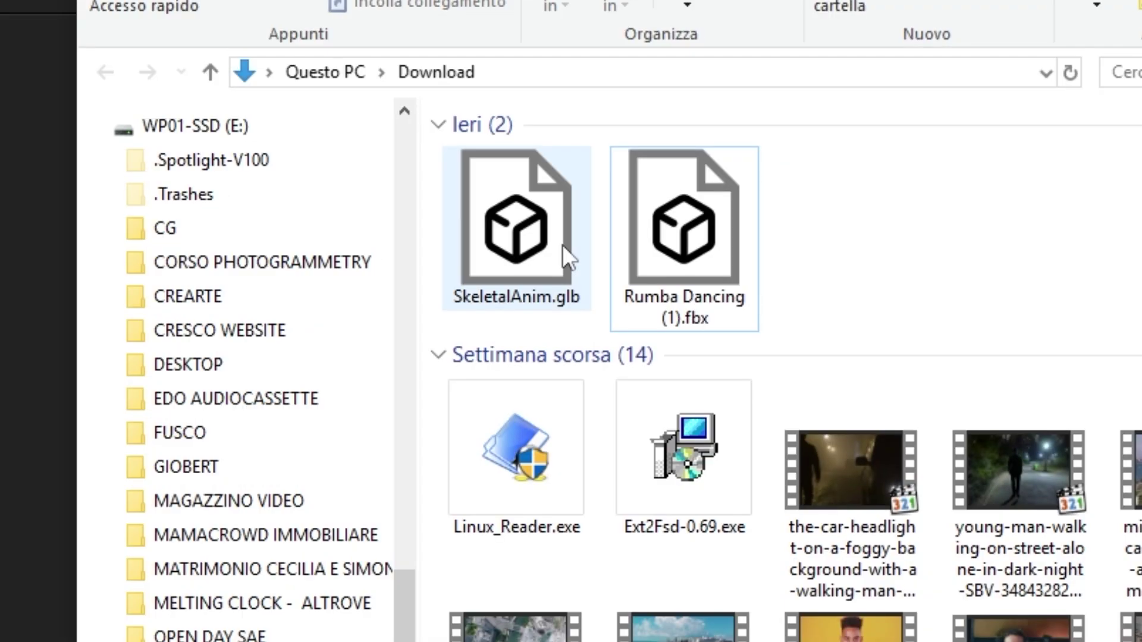
pyautogui.moveTo(562, 244); pyautogui.dragTo(101, 222)
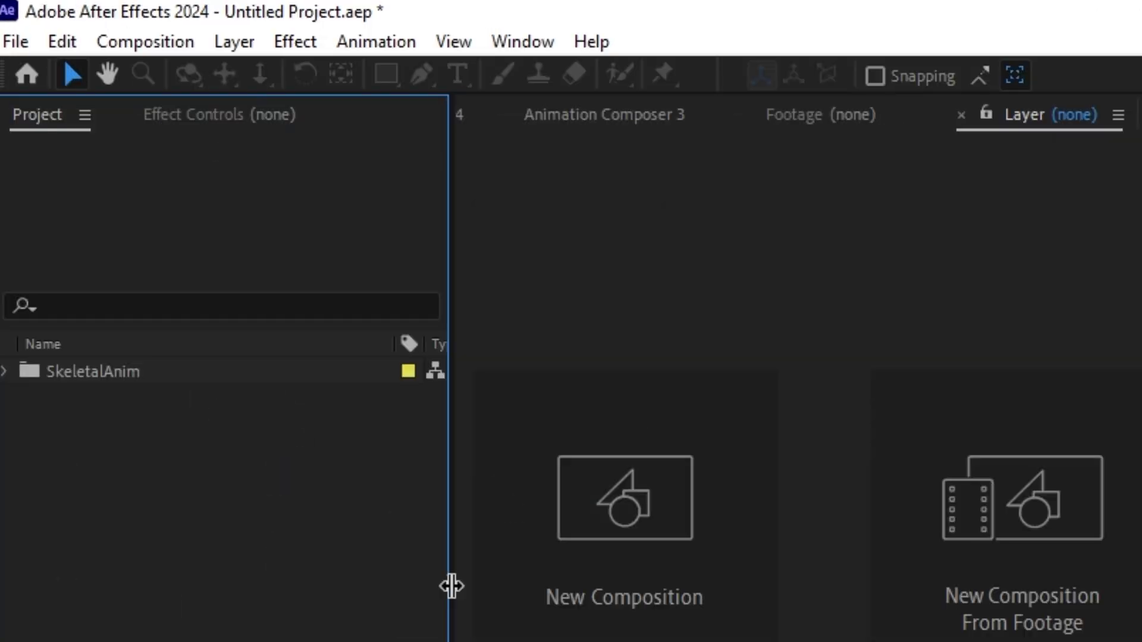
pyautogui.moveTo(191, 253); pyautogui.dragTo(230, 249)
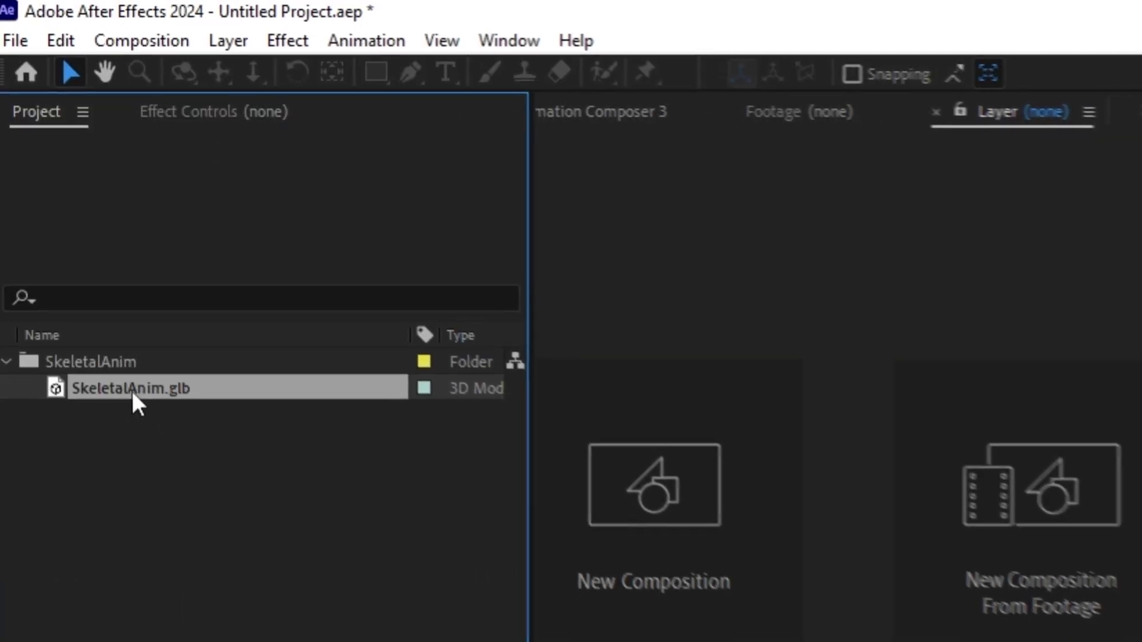
pyautogui.moveTo(66, 281); pyautogui.dragTo(223, 479)
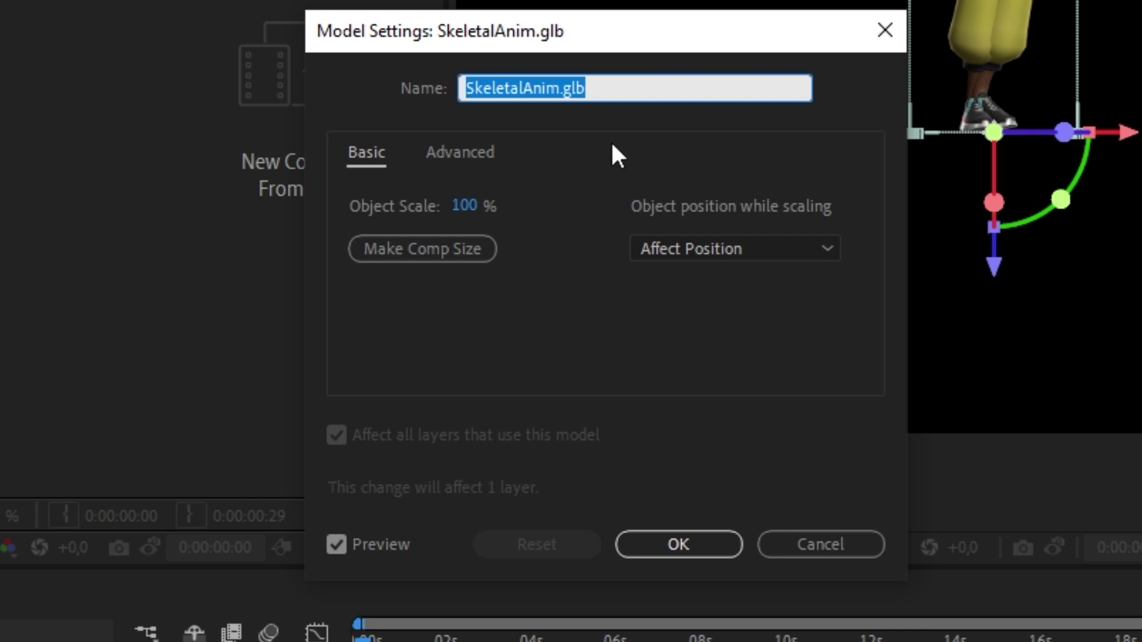
# Keep the model name and apply Make Comp Size in Model Settings
pyautogui.click(609, 92)
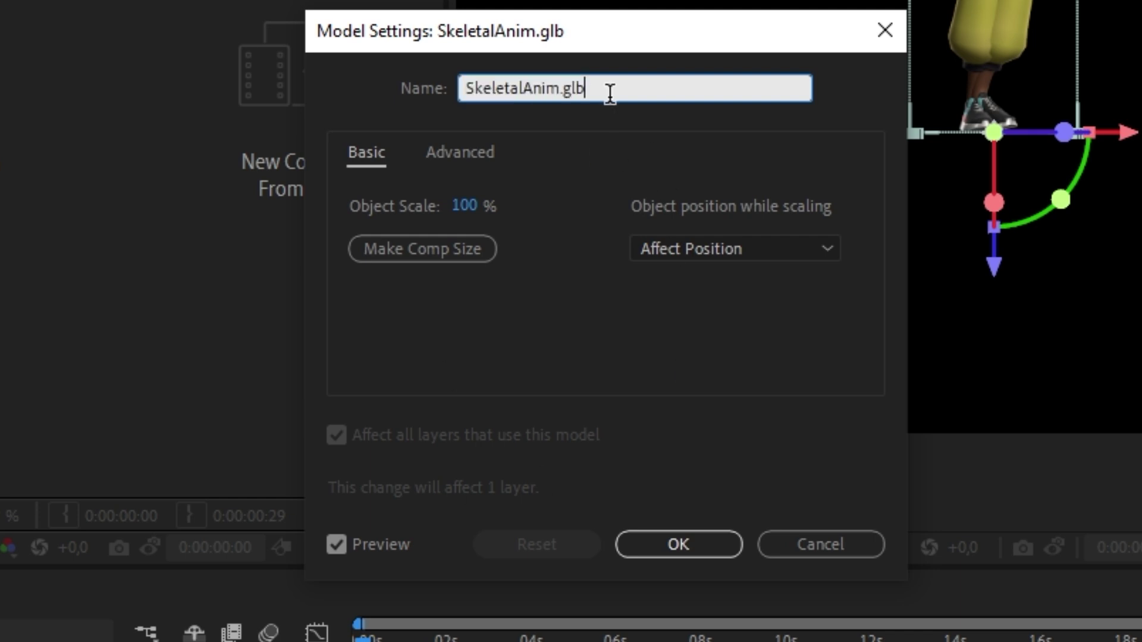
pyautogui.click(575, 315)
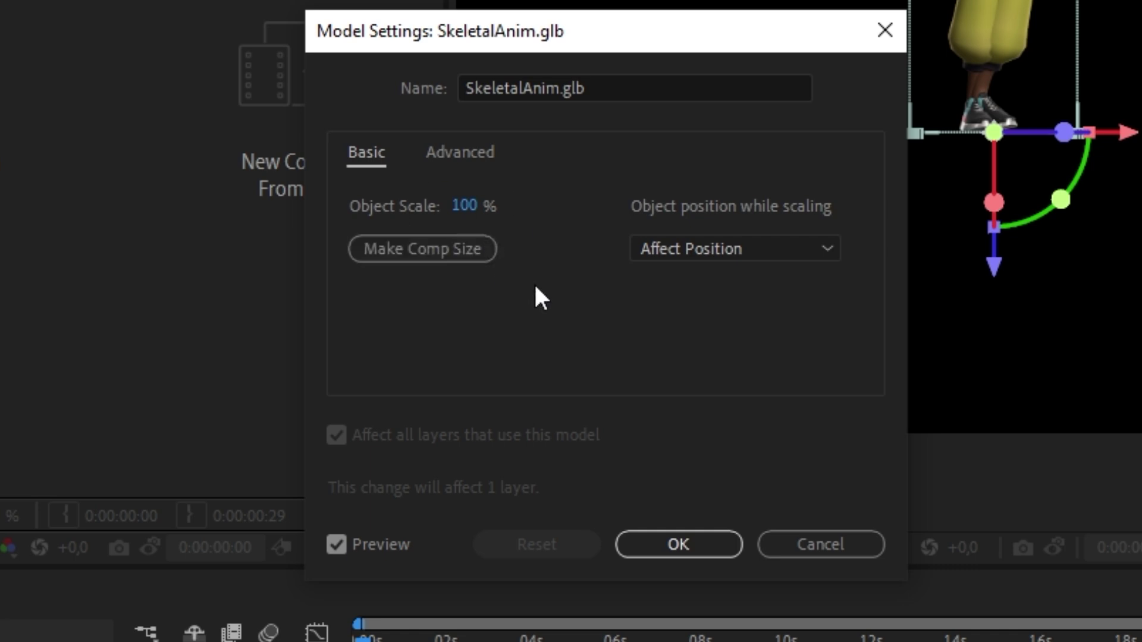
pyautogui.click(413, 249)
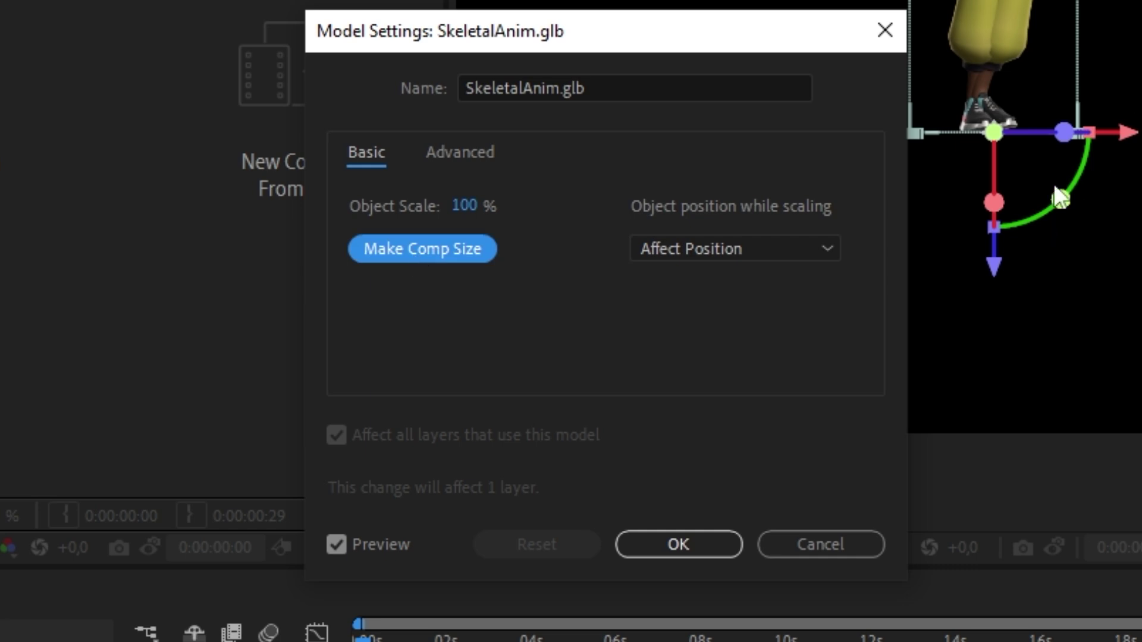
pyautogui.click(689, 535)
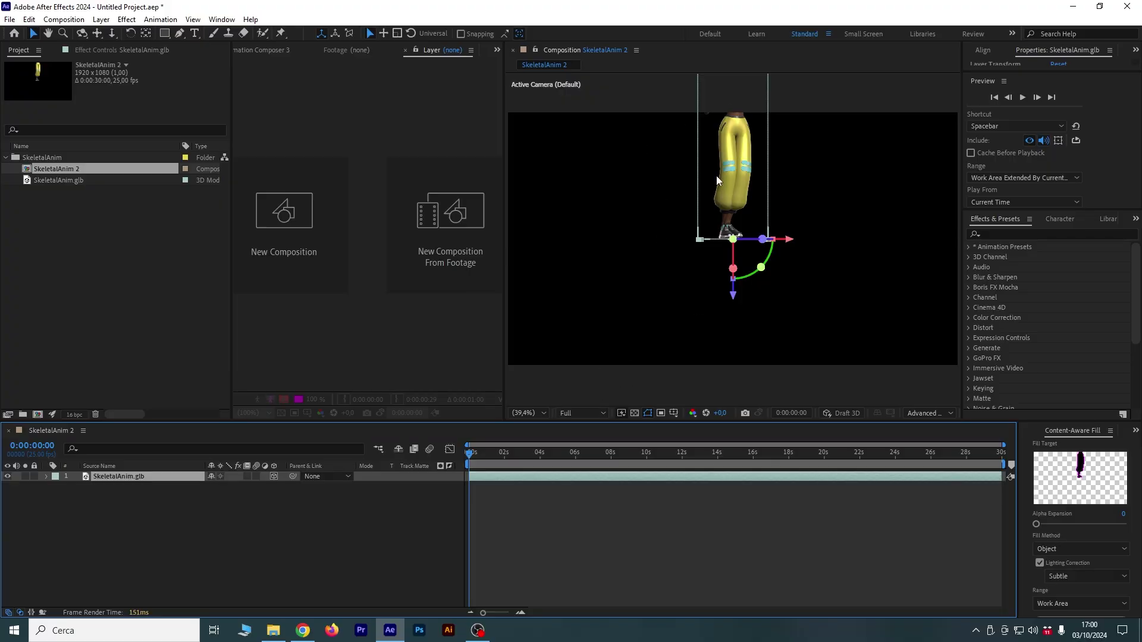
# Lower the character in frame and turn it to about 26 degrees
pyautogui.moveTo(733, 298); pyautogui.dragTo(732, 382)
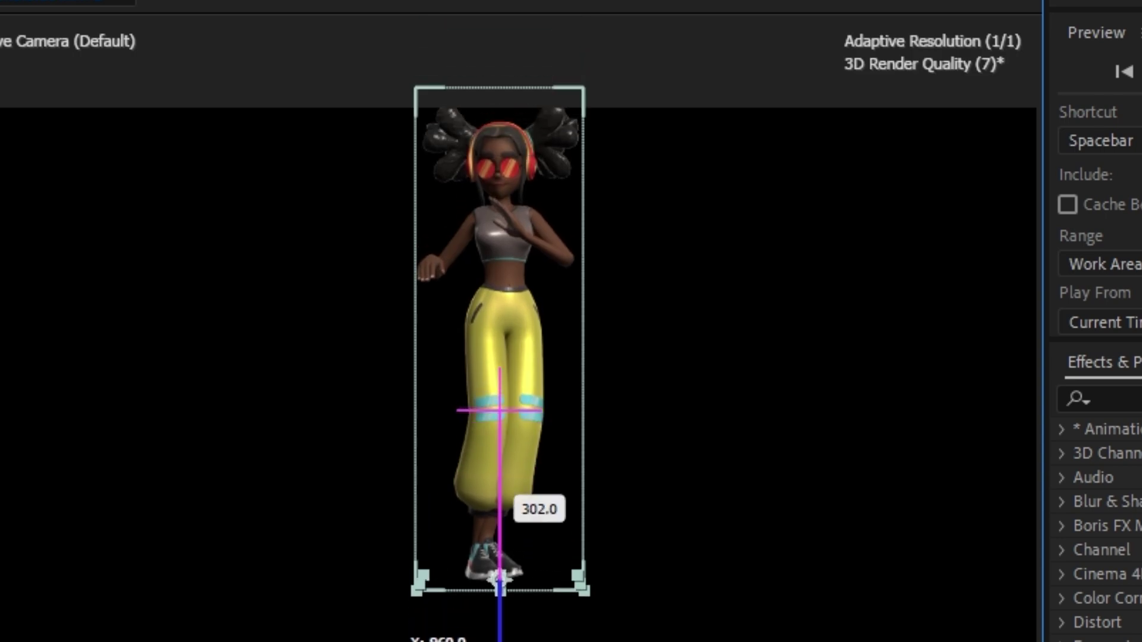
pyautogui.moveTo(511, 517); pyautogui.dragTo(512, 550)
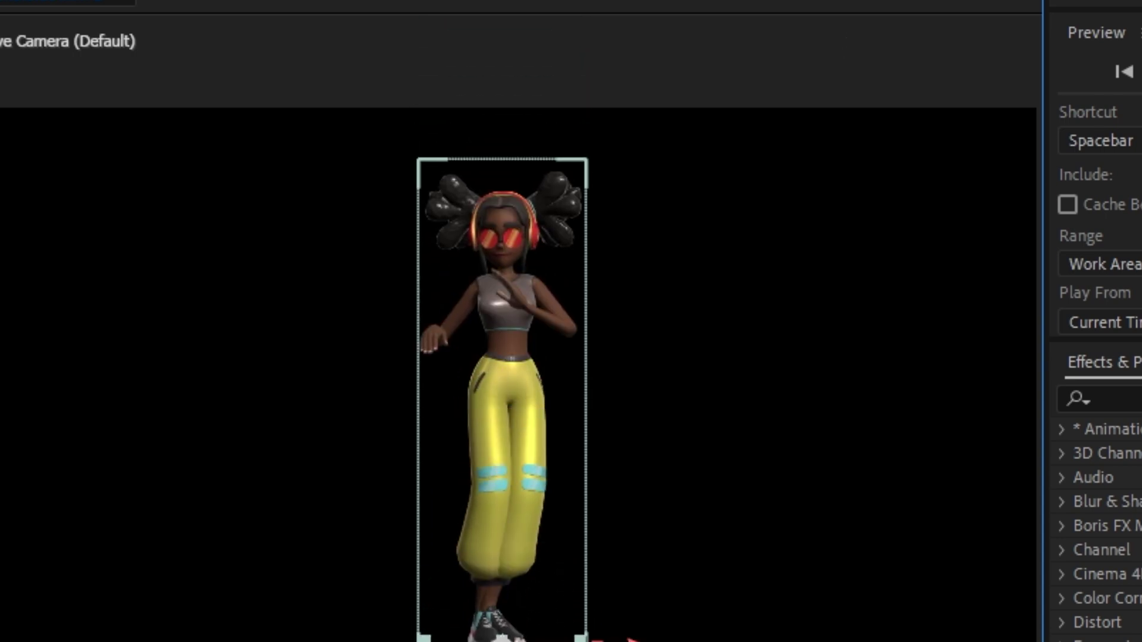
pyautogui.moveTo(518, 638); pyautogui.dragTo(735, 337)
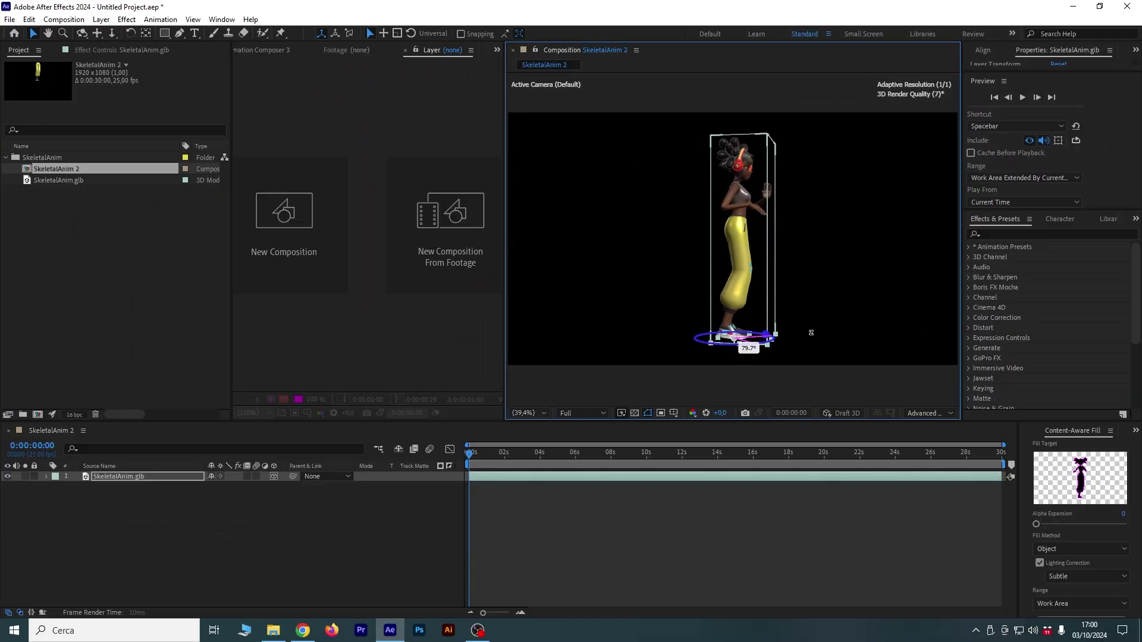
pyautogui.moveTo(605, 339); pyautogui.dragTo(795, 350)
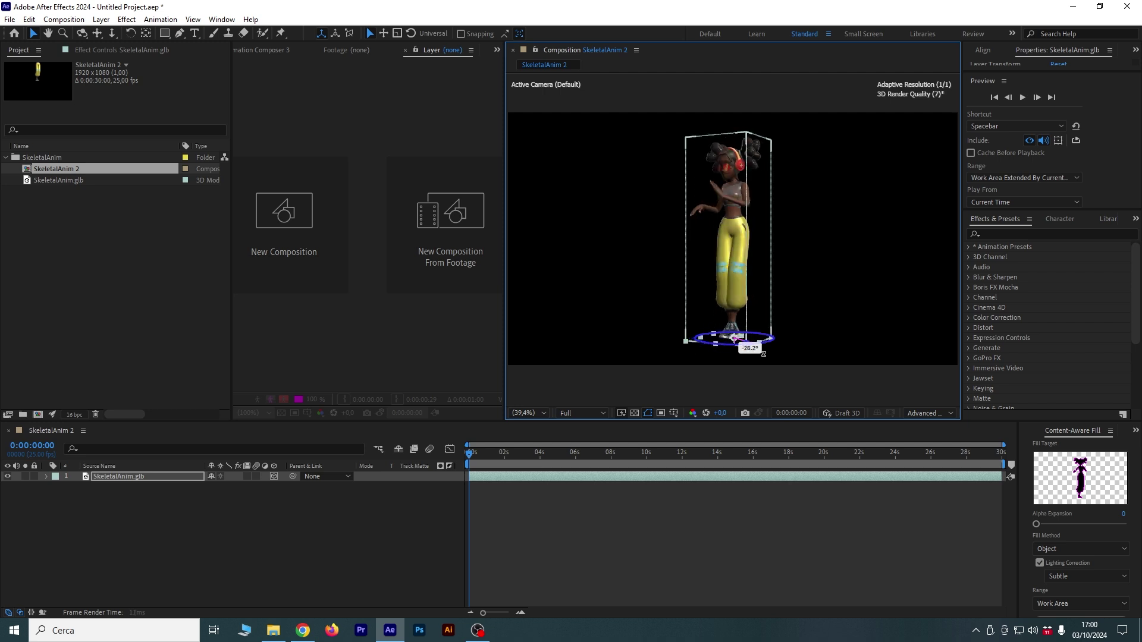
# Widen the Composition panel and confirm settings at 1920×1080, 25 fps
pyautogui.moveTo(795, 350); pyautogui.dragTo(782, 349)
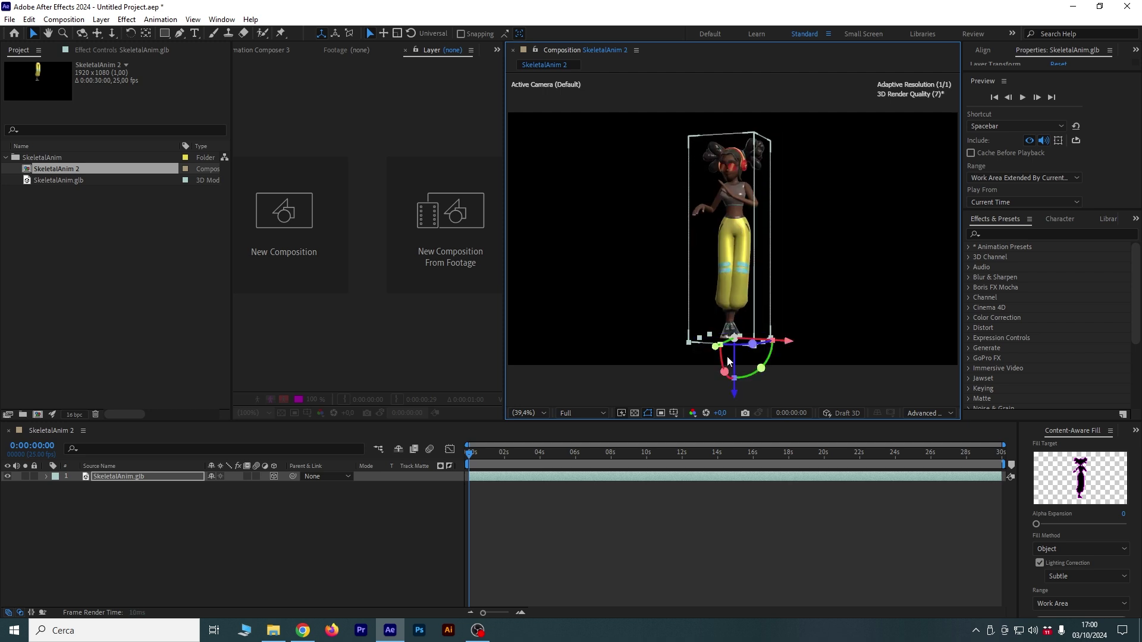
pyautogui.moveTo(504, 238); pyautogui.dragTo(413, 238)
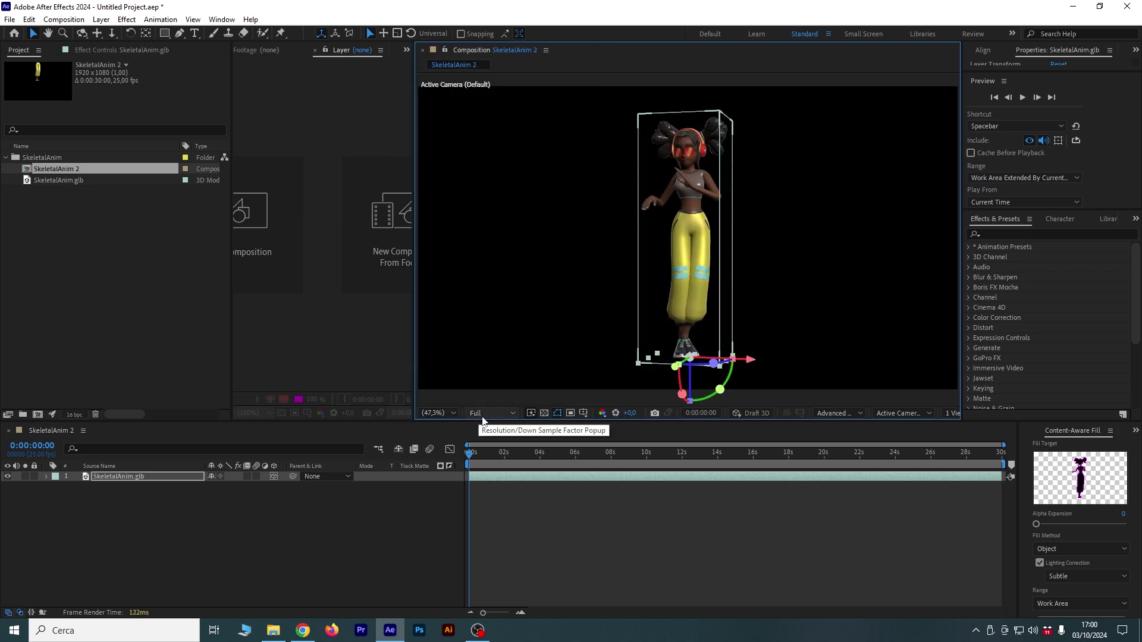
pyautogui.rightClick(399, 512)
pyautogui.click(419, 385)
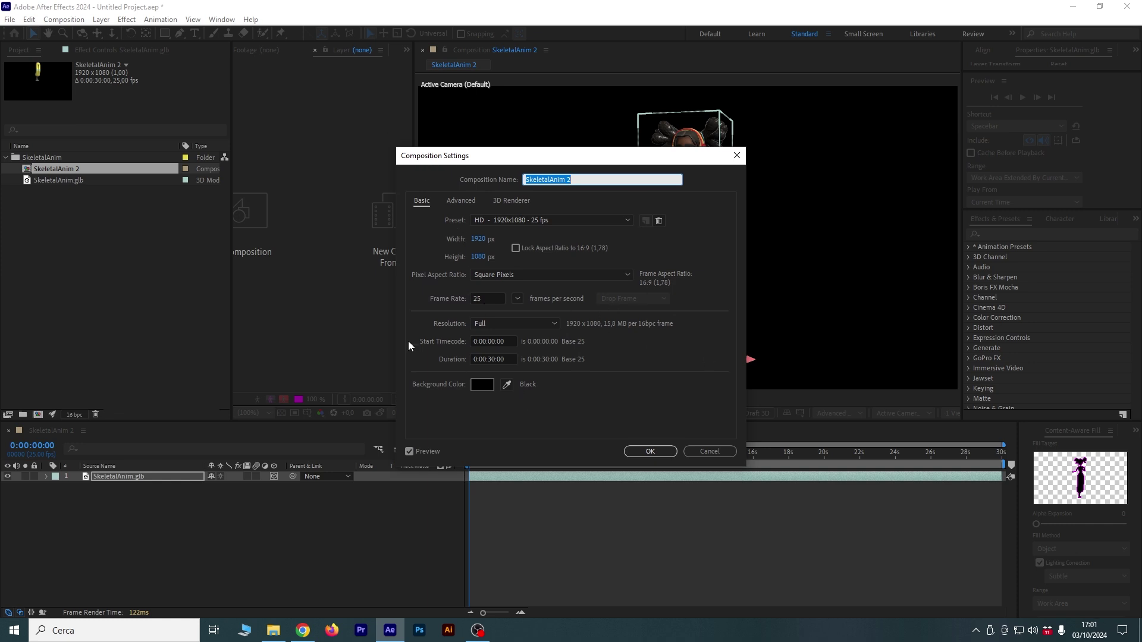
pyautogui.click(647, 453)
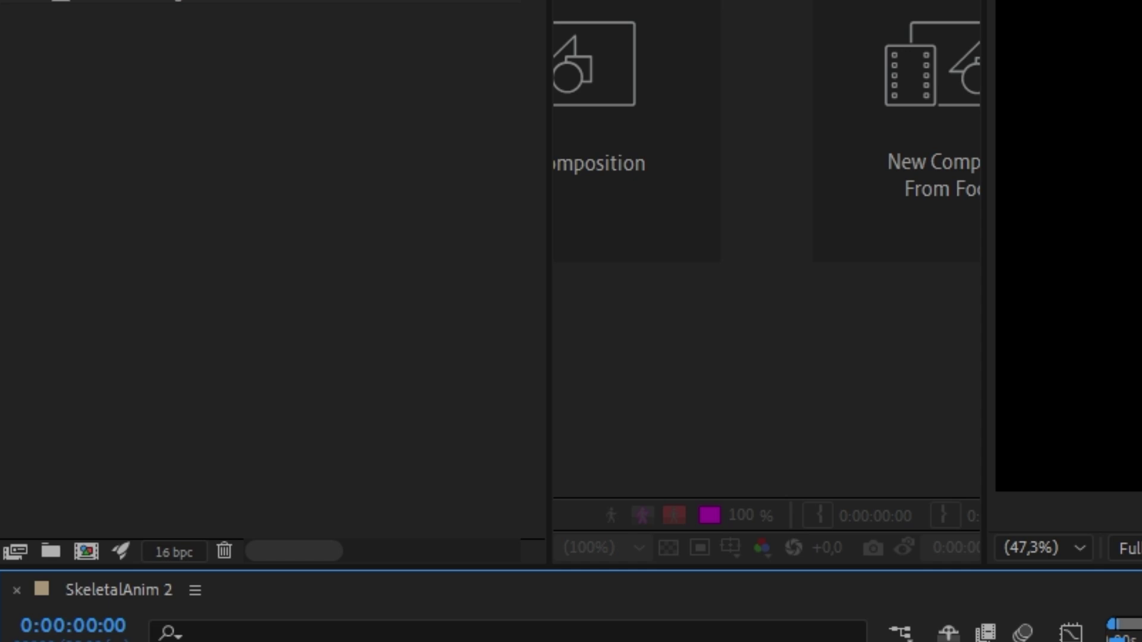
# Create a blue solid layer named Sfondo
pyautogui.rightClick(483, 461)
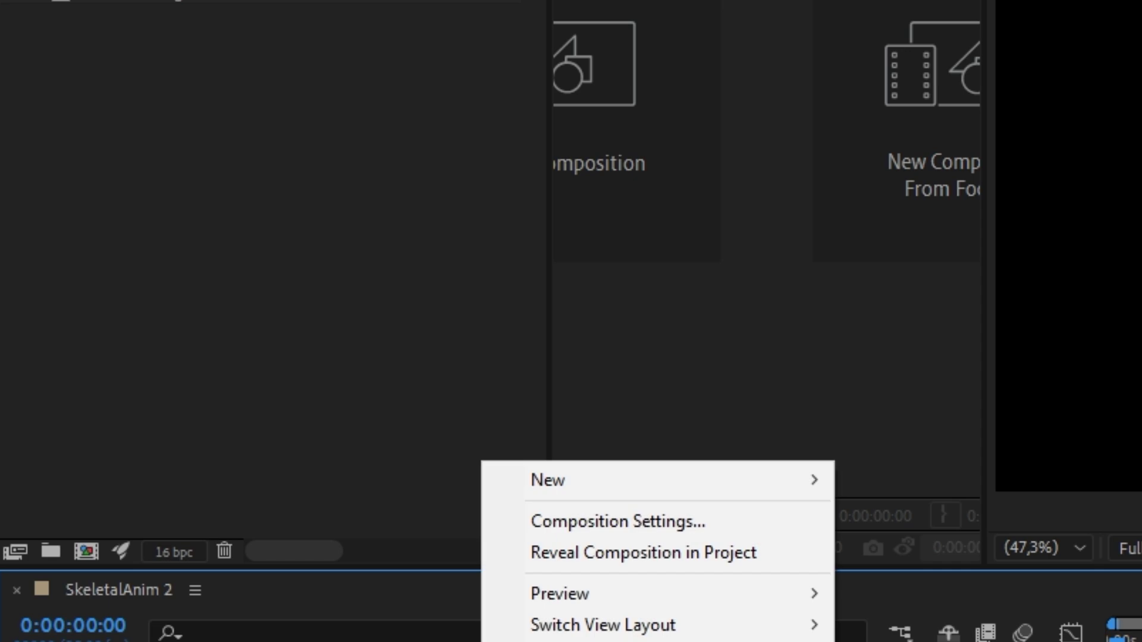
pyautogui.moveTo(709, 480)
pyautogui.click(989, 554)
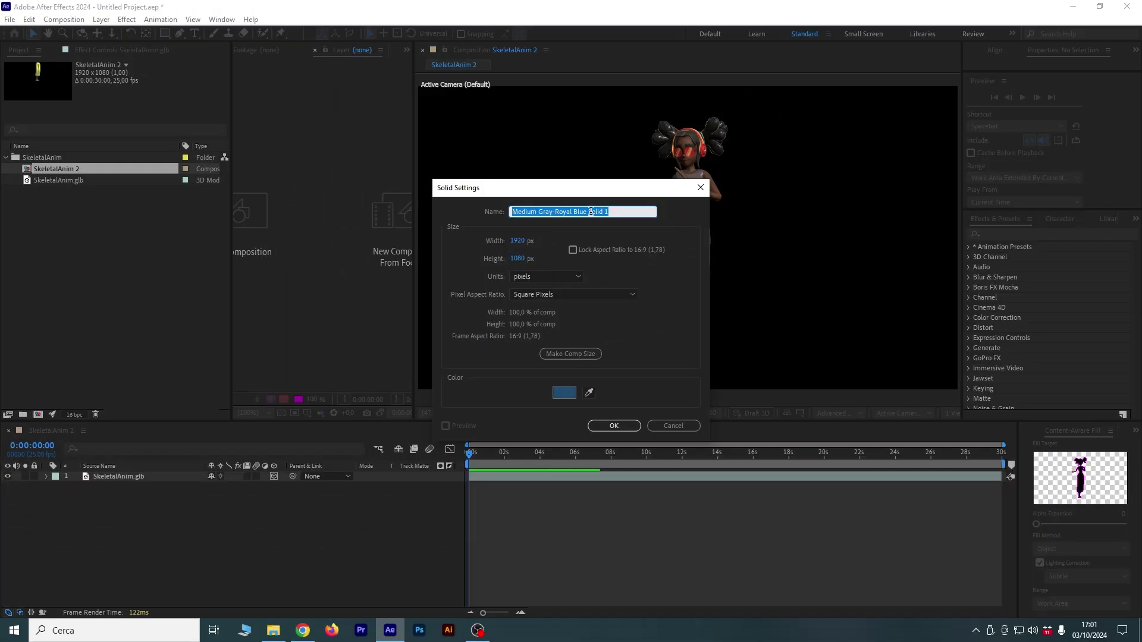
pyautogui.write('Sfondo')
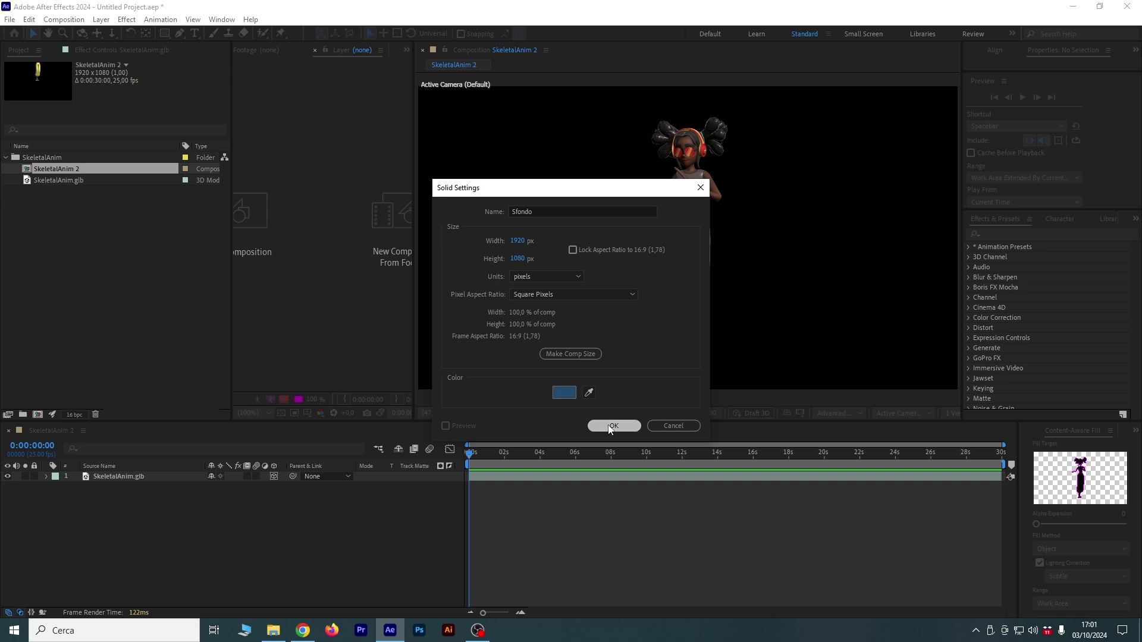
pyautogui.click(610, 425)
# Duplicate Sfondo, rename the copy Pavimento, and make both layers 3D
pyautogui.hotkey('ctrl', 'd')
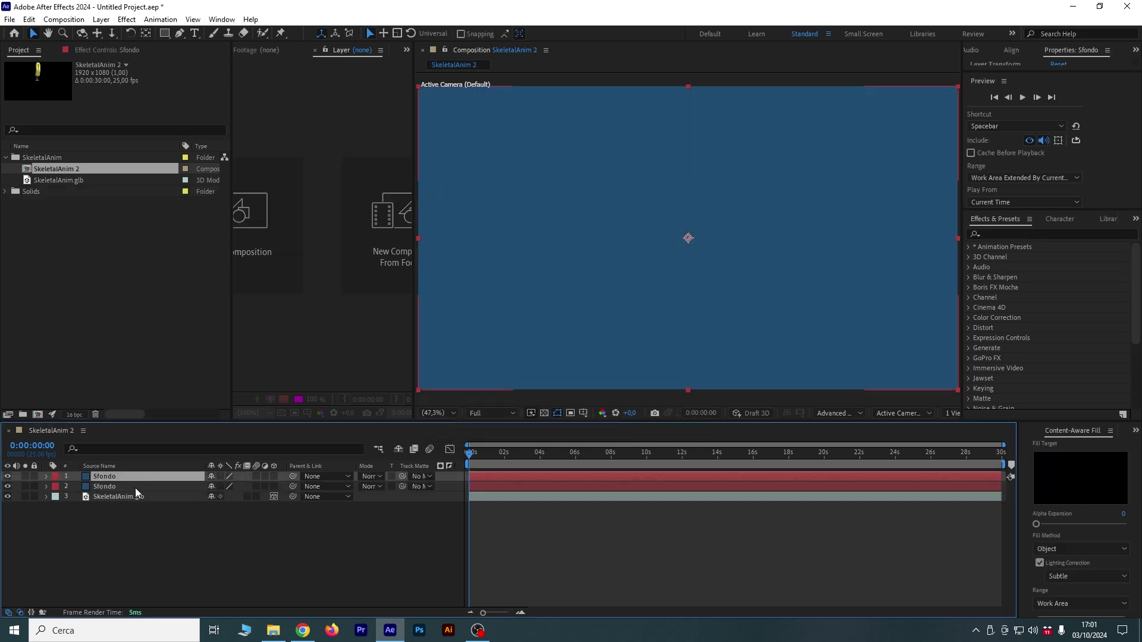
pyautogui.doubleClick(134, 486)
pyautogui.hotkey('ctrl', 'w')
pyautogui.press('Return')
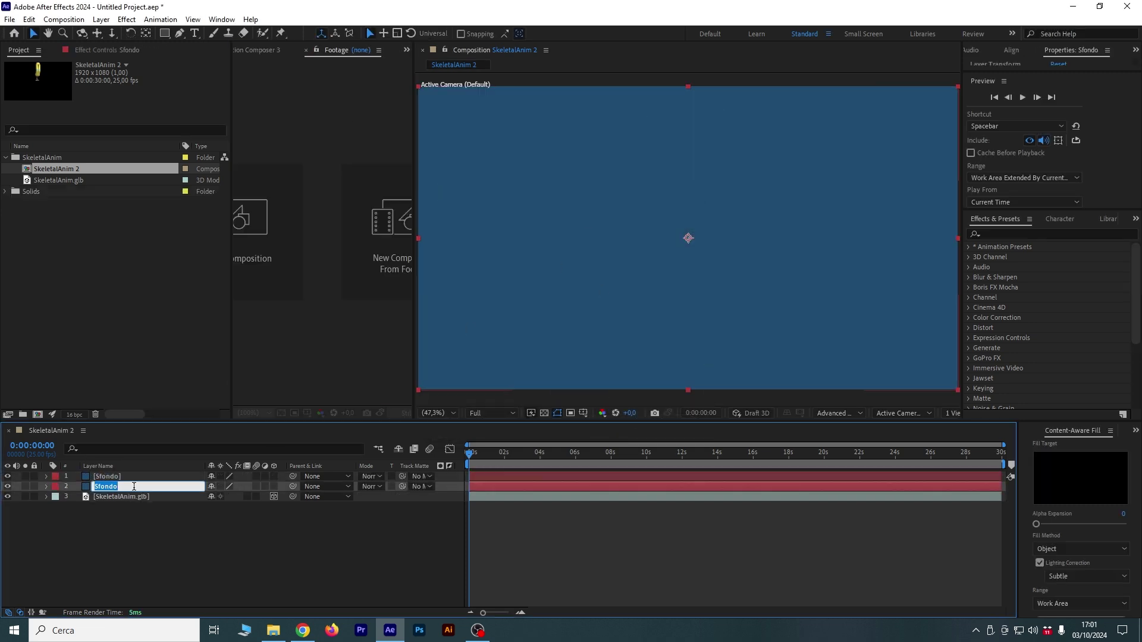
pyautogui.write('Pavimento')
pyautogui.press('Return')
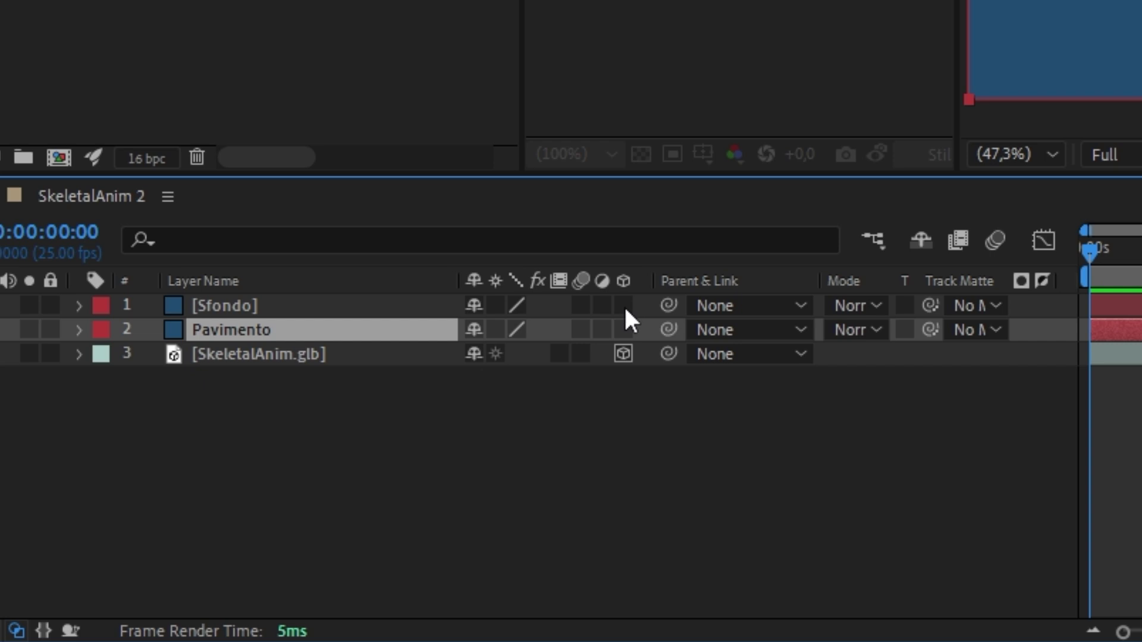
pyautogui.click(273, 476)
pyautogui.click(273, 487)
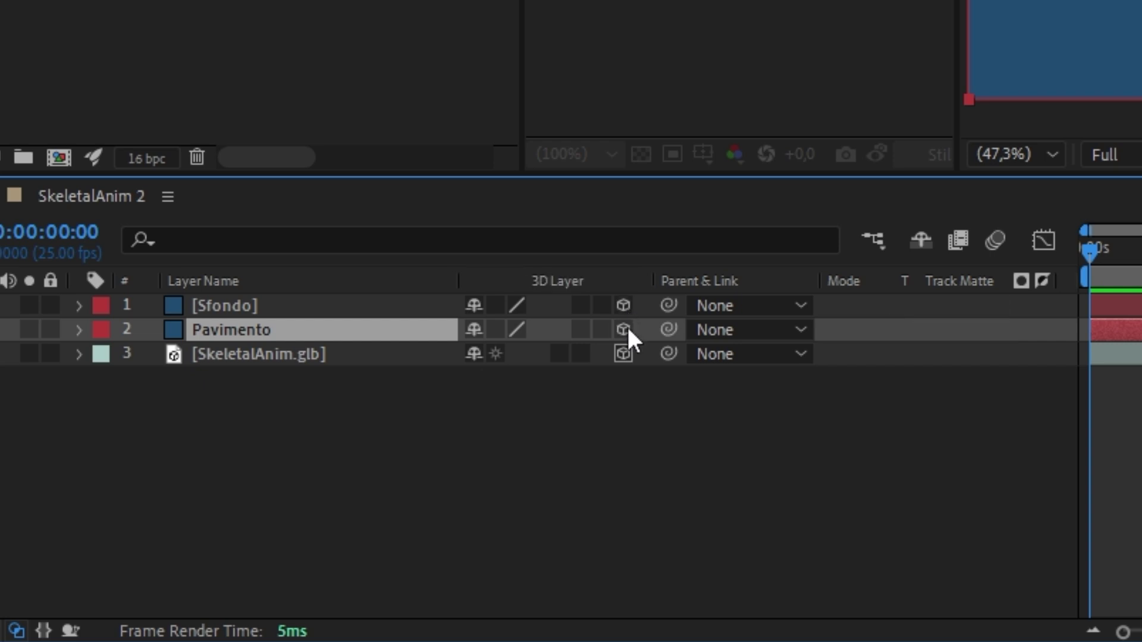
# Scale the Sfondo backdrop to 156% with Pavimento temporarily hidden
pyautogui.click(643, 424)
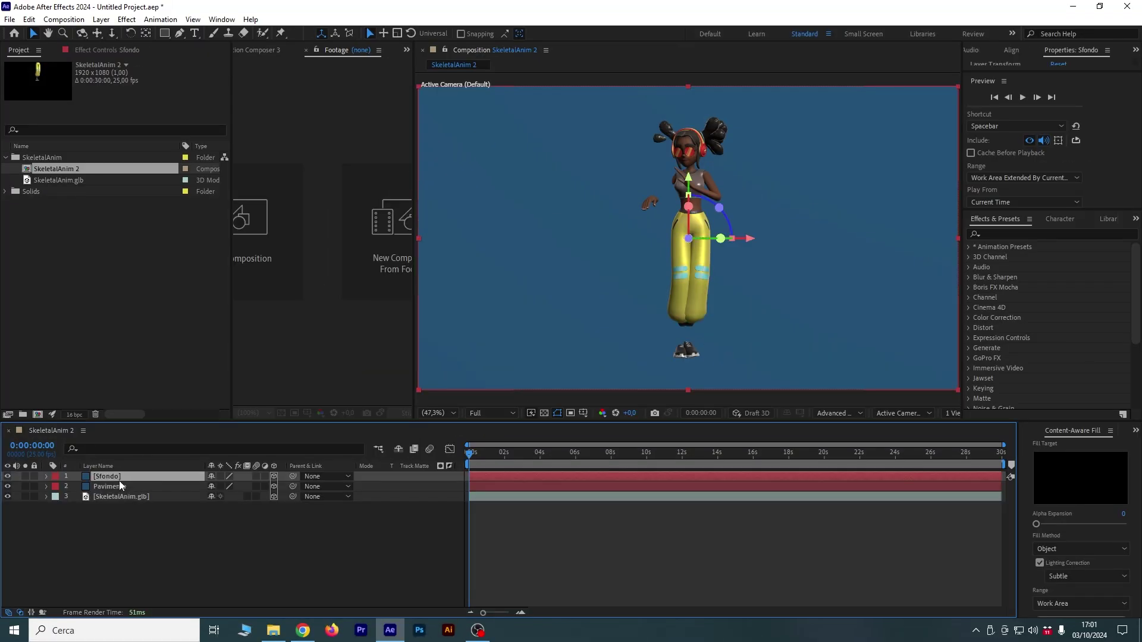
pyautogui.click(7, 487)
pyautogui.moveTo(674, 251); pyautogui.dragTo(720, 33)
pyautogui.press('s')
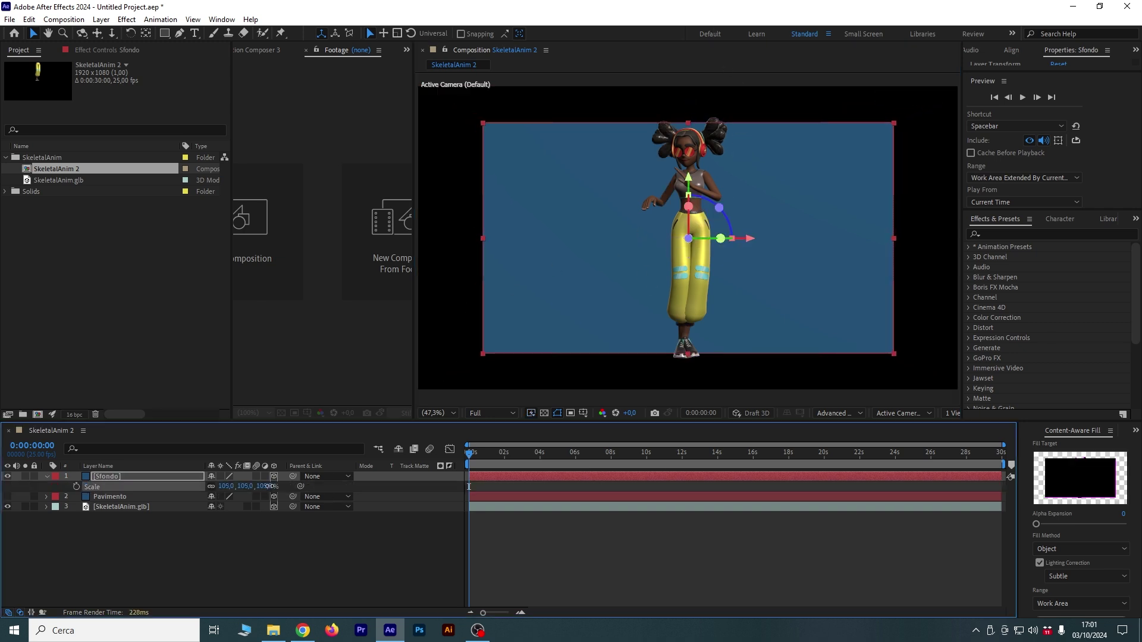
pyautogui.moveTo(688, 193); pyautogui.dragTo(684, 181)
# Rotate Pavimento 90° on X, lower it under the feet, and scale to 322%
pyautogui.click(7, 496)
pyautogui.click(73, 500)
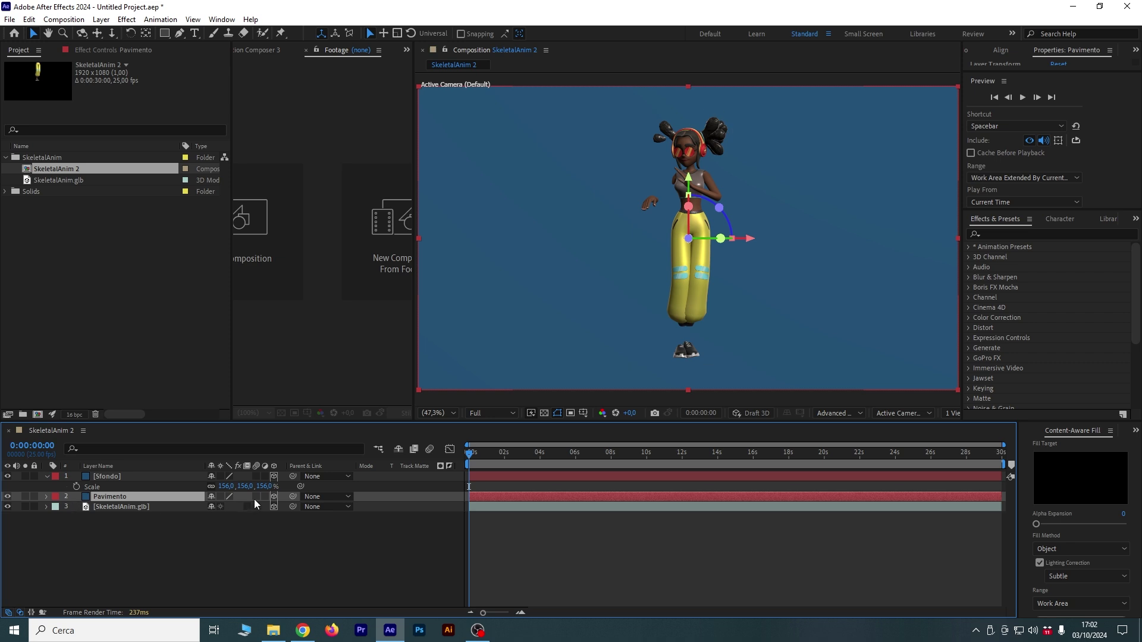
pyautogui.press('r')
pyautogui.moveTo(225, 517); pyautogui.dragTo(250, 517)
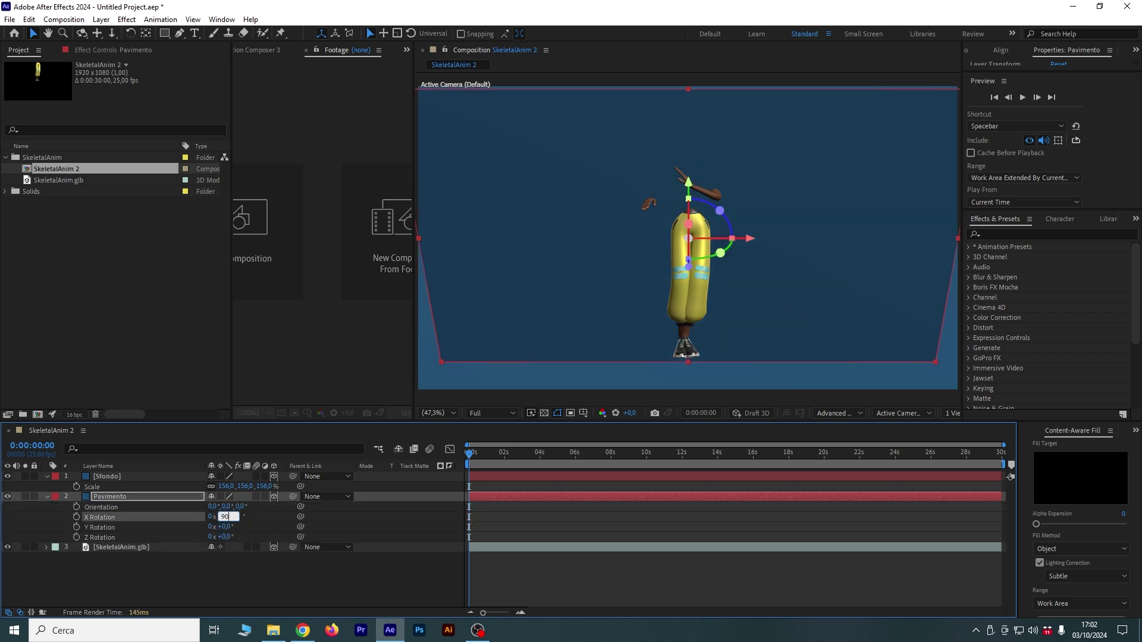
pyautogui.moveTo(685, 304); pyautogui.dragTo(698, 421)
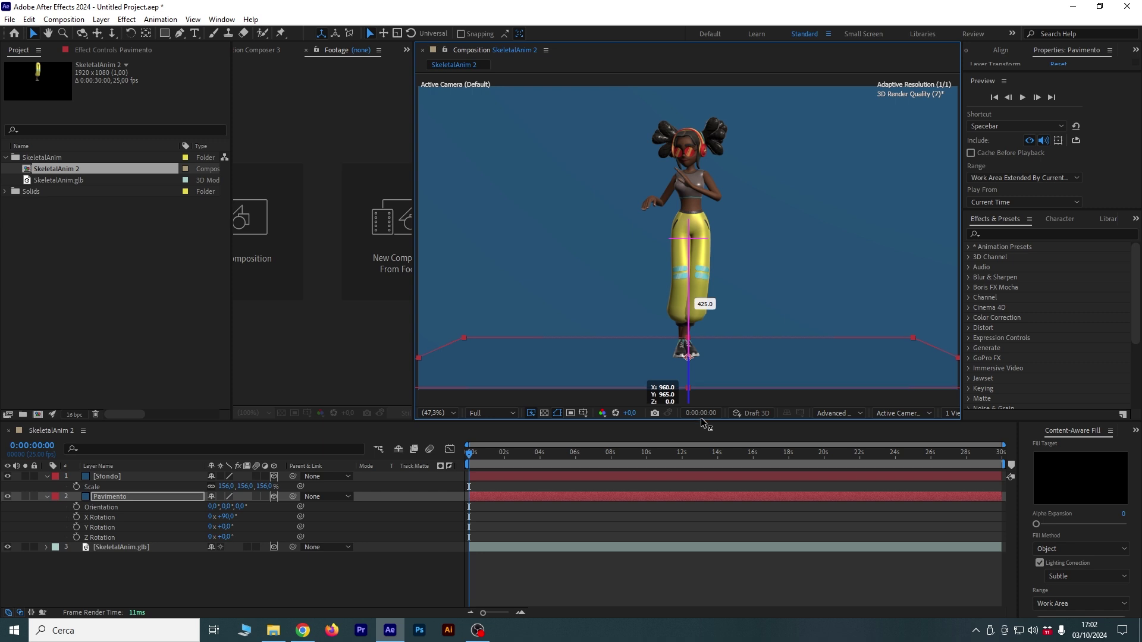
pyautogui.moveTo(697, 420); pyautogui.dragTo(701, 421)
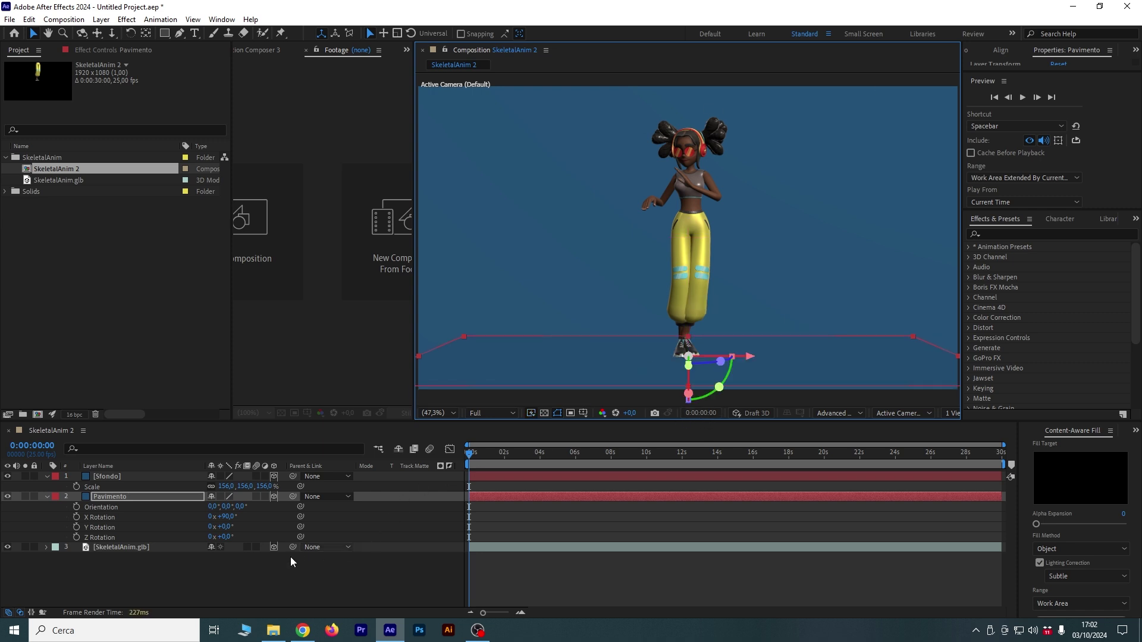
pyautogui.press('s')
pyautogui.moveTo(261, 506); pyautogui.dragTo(726, 462)
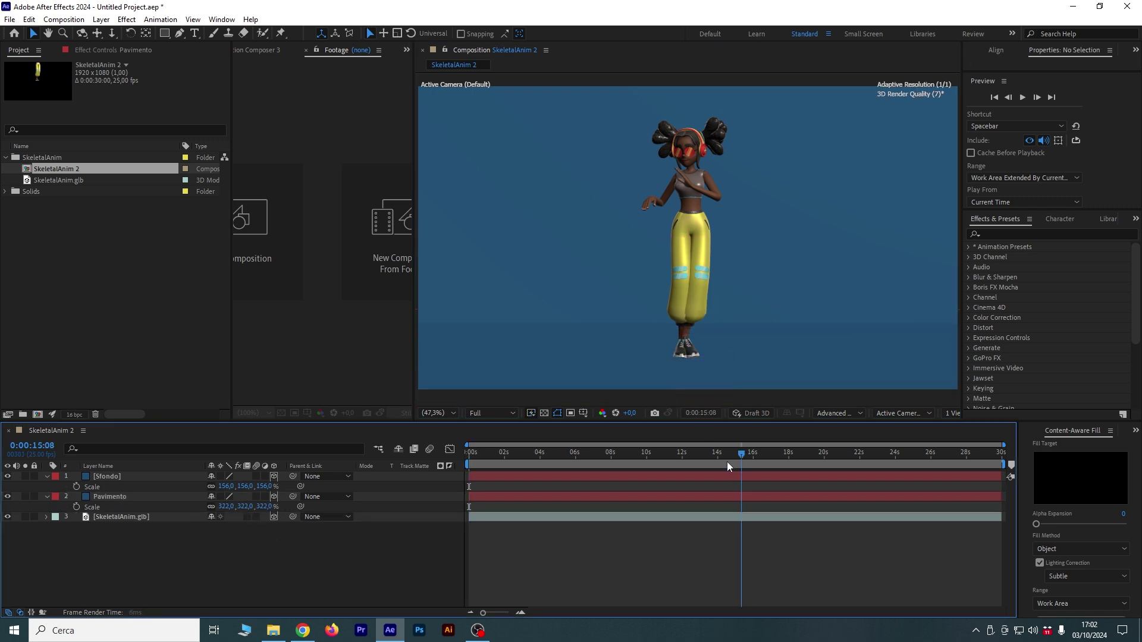
# Shift the character sideways along X and preview the scene from the start
pyautogui.click(672, 271)
pyautogui.moveTo(726, 358); pyautogui.dragTo(753, 374)
pyautogui.click(388, 555)
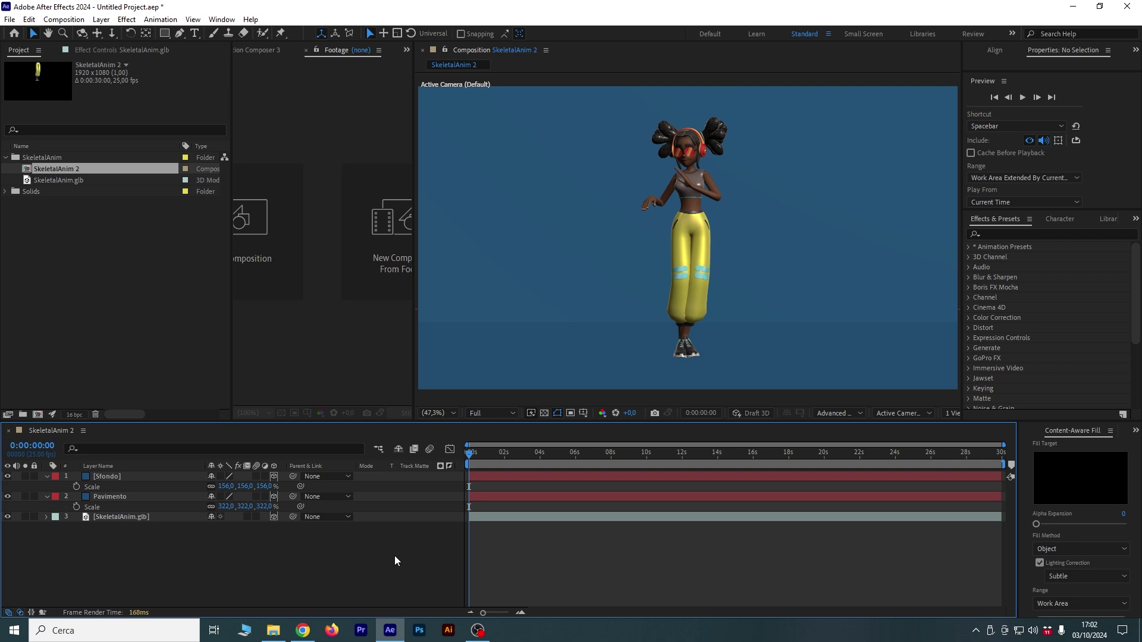
pyautogui.press('space')
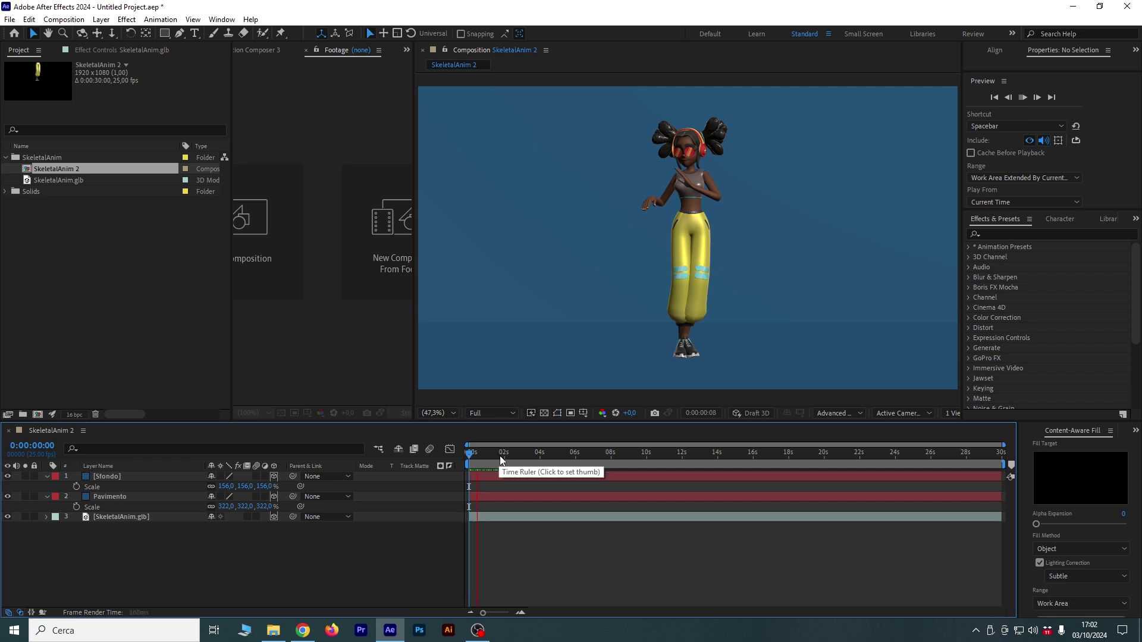
pyautogui.press('space')
pyautogui.press('Home')
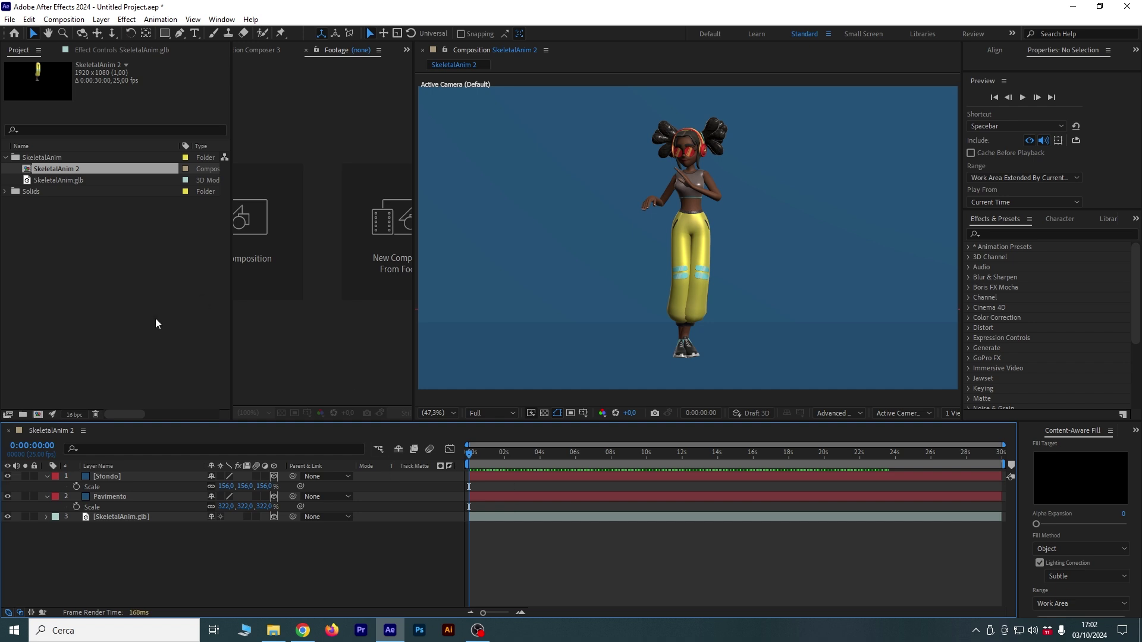
# Set the character's Animation Options name to Armature|mixamo.com|Layer0
pyautogui.click(46, 517)
pyautogui.click(46, 516)
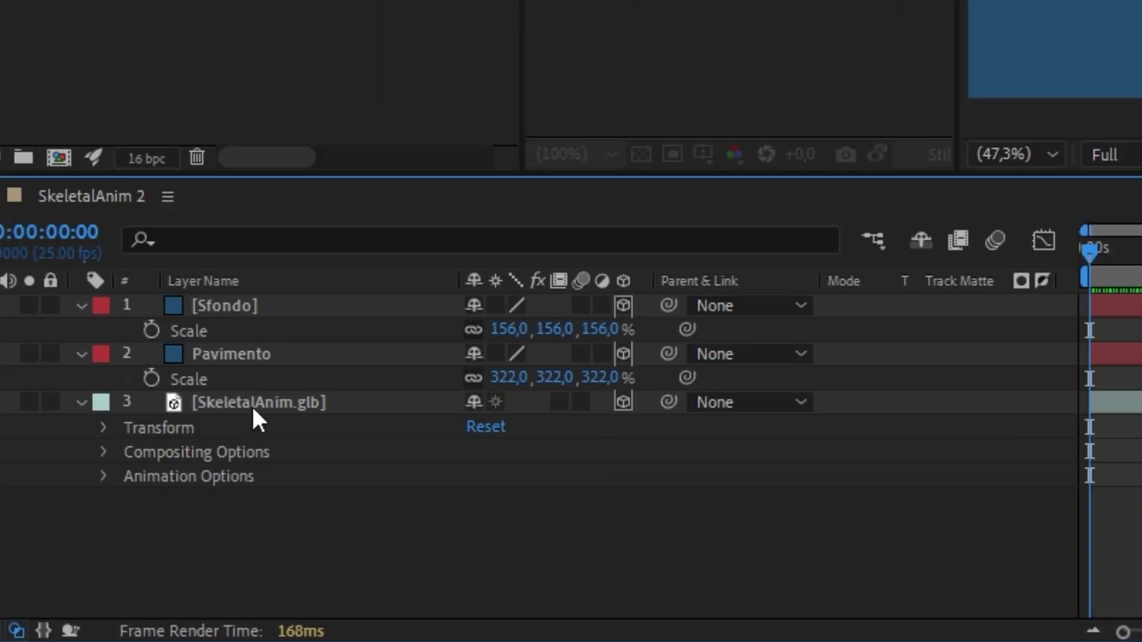
pyautogui.click(253, 407)
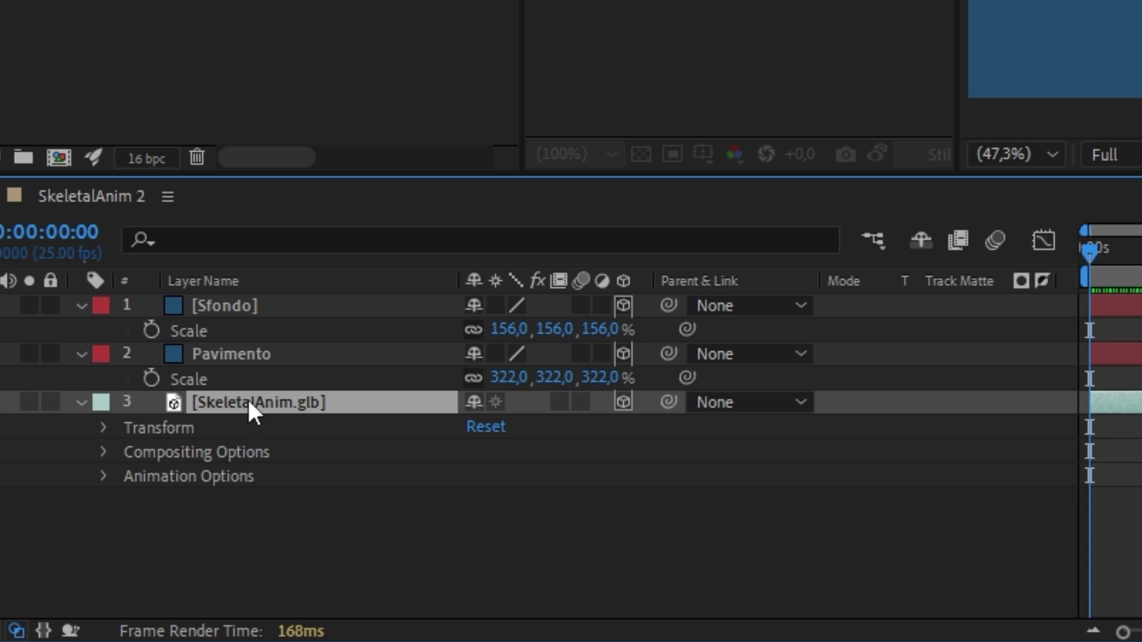
pyautogui.click(105, 475)
pyautogui.click(540, 499)
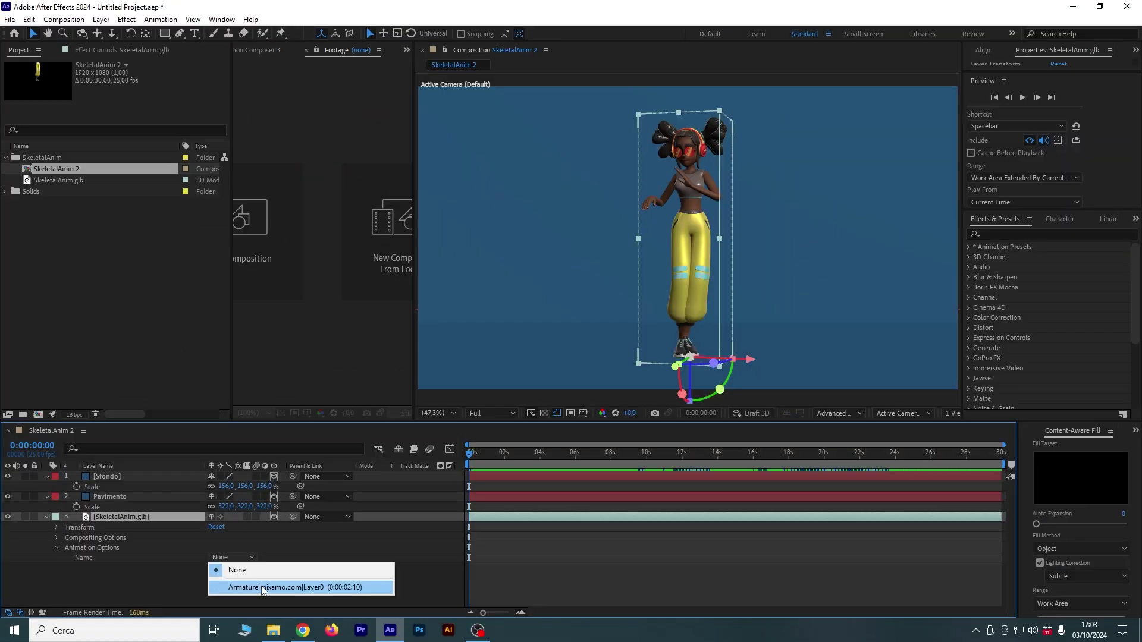
pyautogui.click(261, 588)
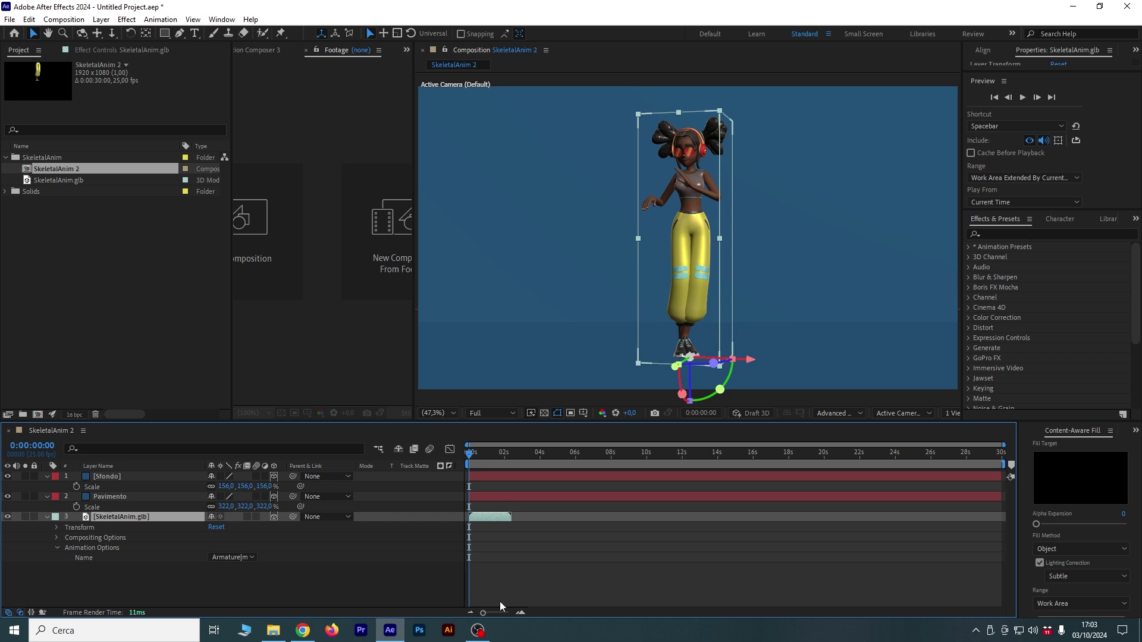
# Zoom the timeline and preview and scrub through the dance animation
pyautogui.click(520, 613)
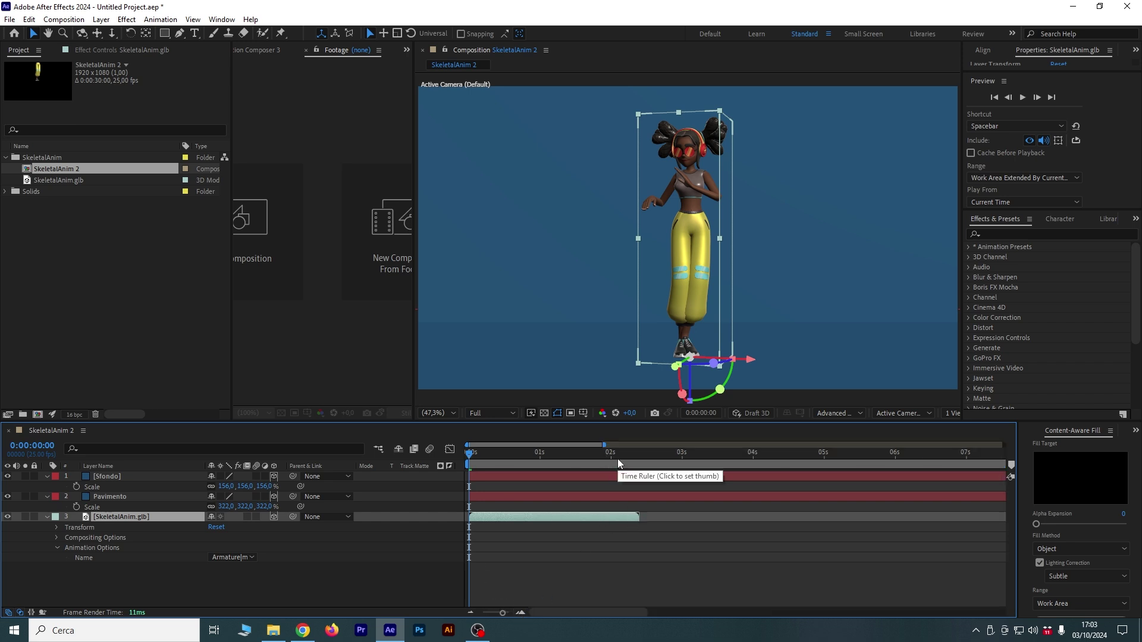
pyautogui.moveTo(612, 453); pyautogui.dragTo(639, 456)
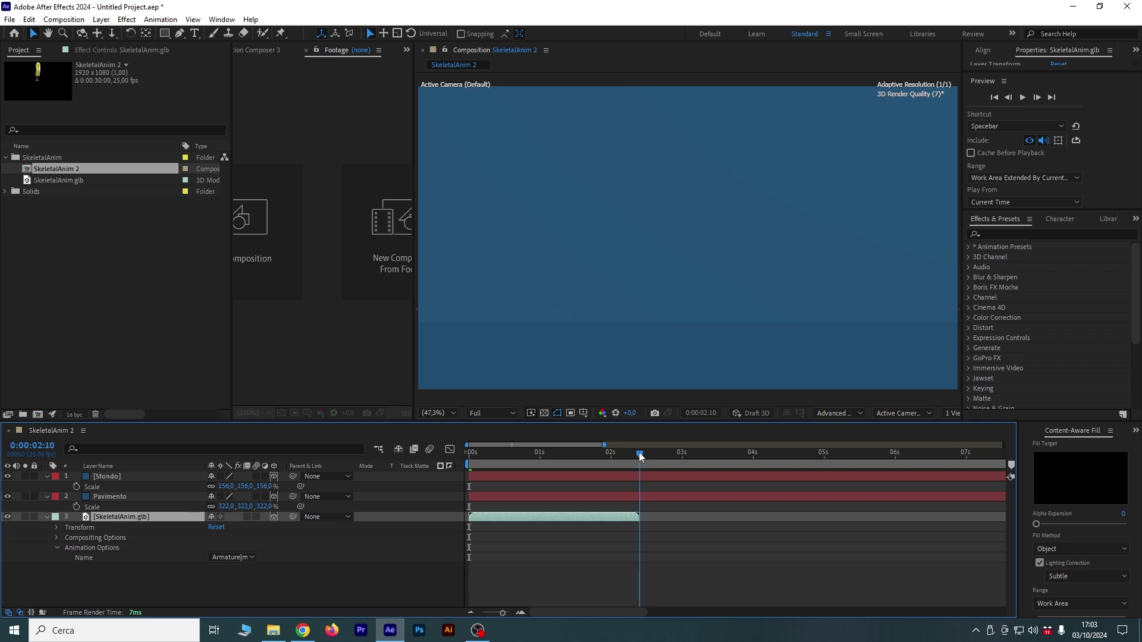
pyautogui.press('space')
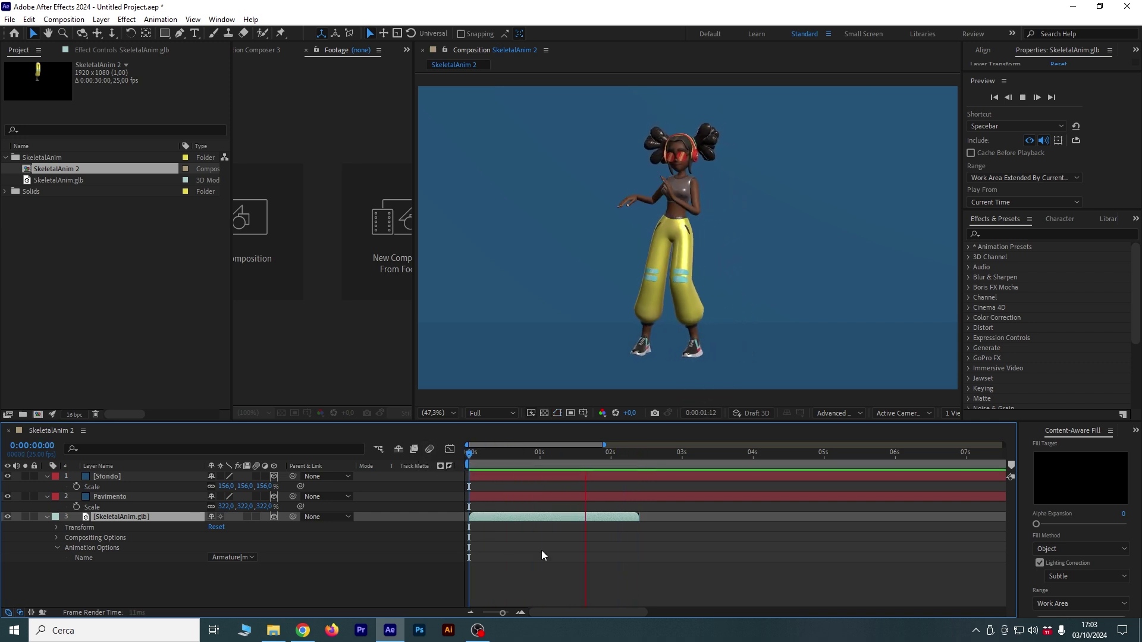
pyautogui.press('space')
pyautogui.press('space')
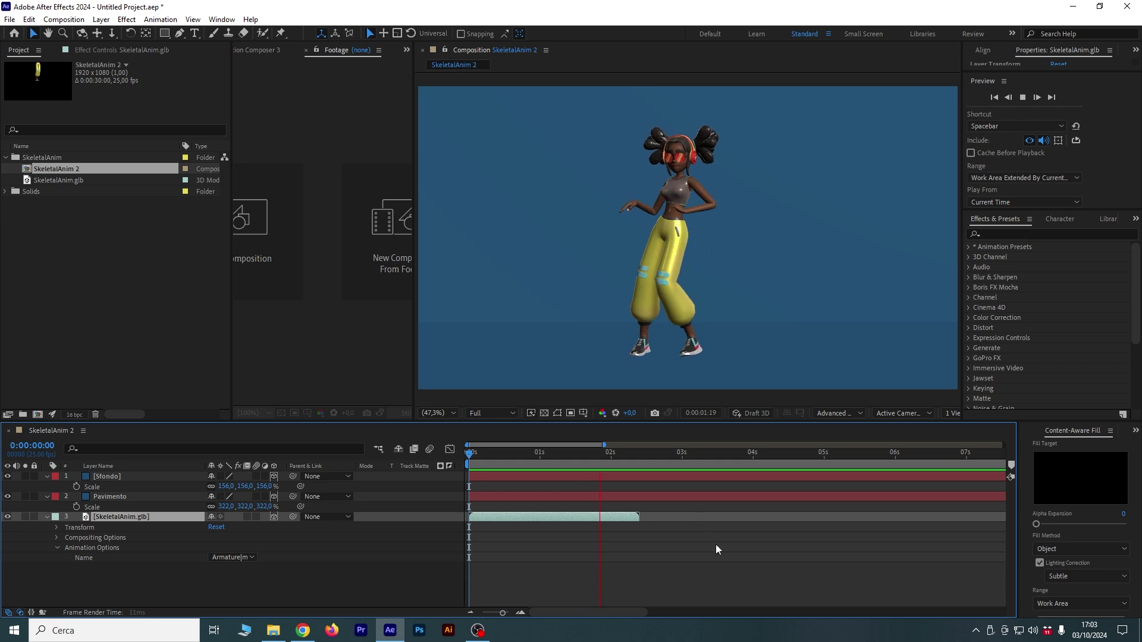
pyautogui.press('space')
pyautogui.press('space')
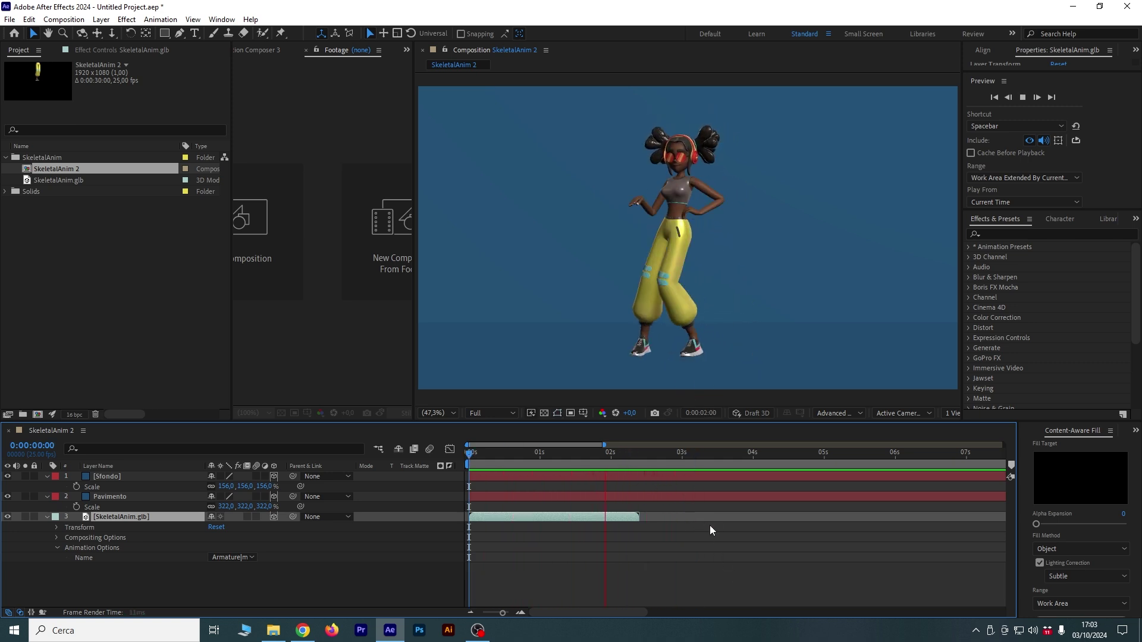
pyautogui.click(638, 454)
pyautogui.moveTo(638, 456); pyautogui.dragTo(378, 547)
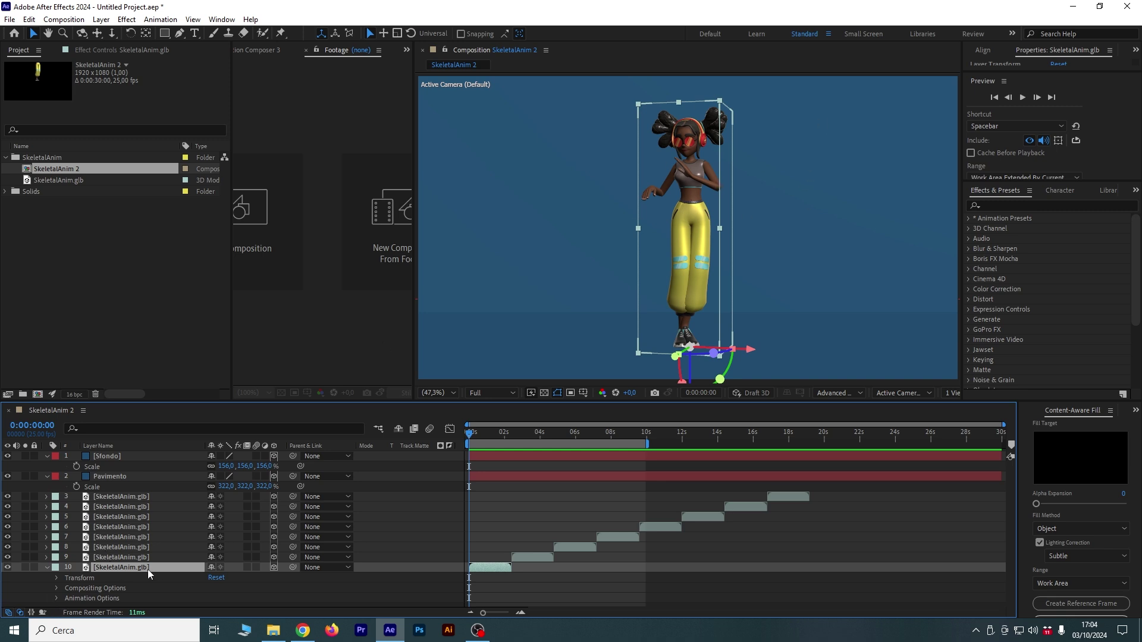
# Review the shadow settings of the character, Pavimento and Sfondo, ending on Sfondo's material options
pyautogui.click(54, 588)
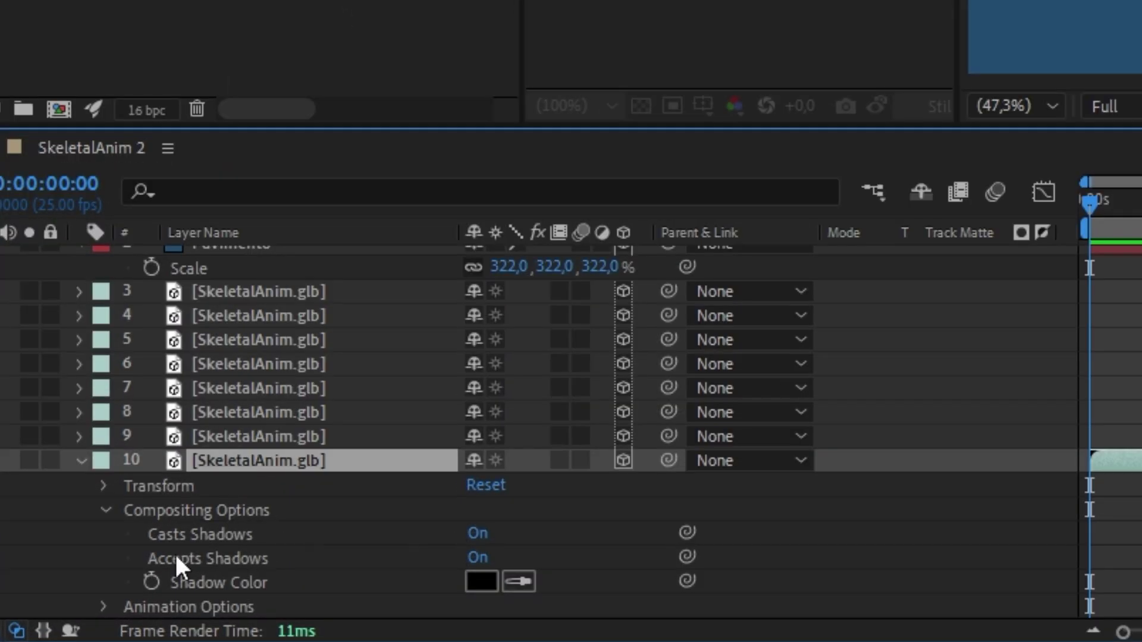
pyautogui.click(81, 462)
pyautogui.click(100, 476)
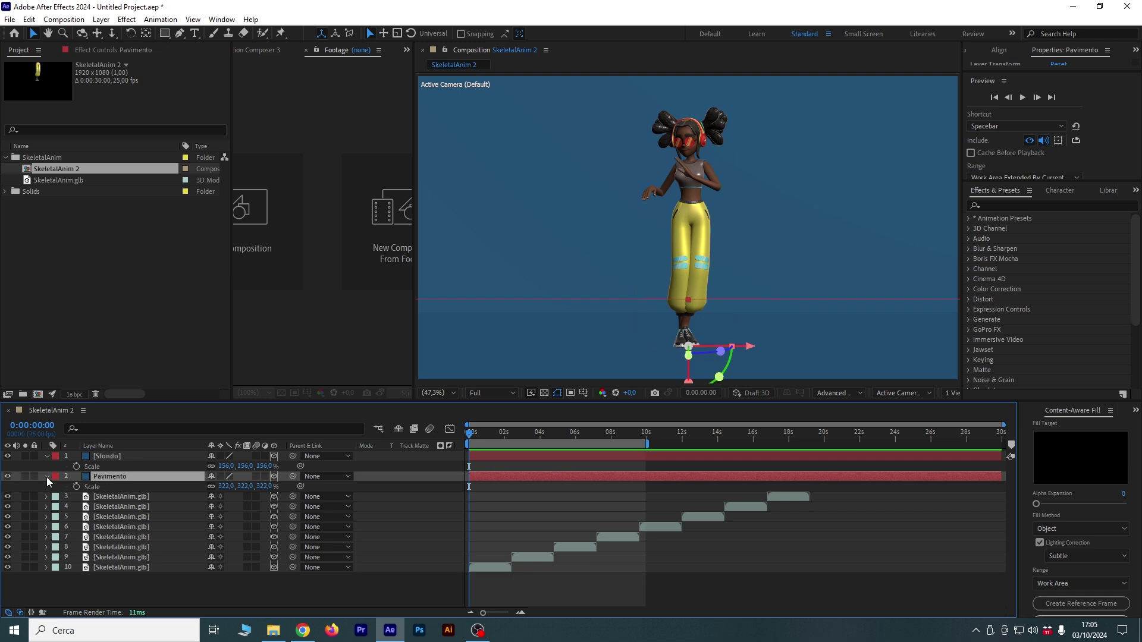
pyautogui.click(47, 477)
pyautogui.click(56, 477)
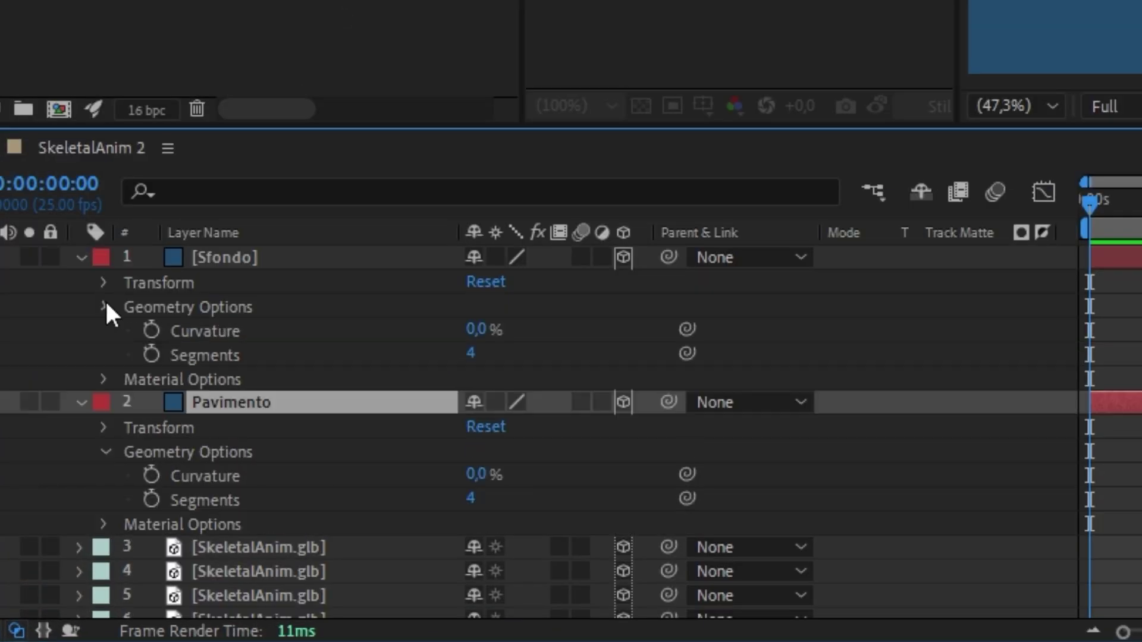
pyautogui.click(104, 307)
pyautogui.click(105, 332)
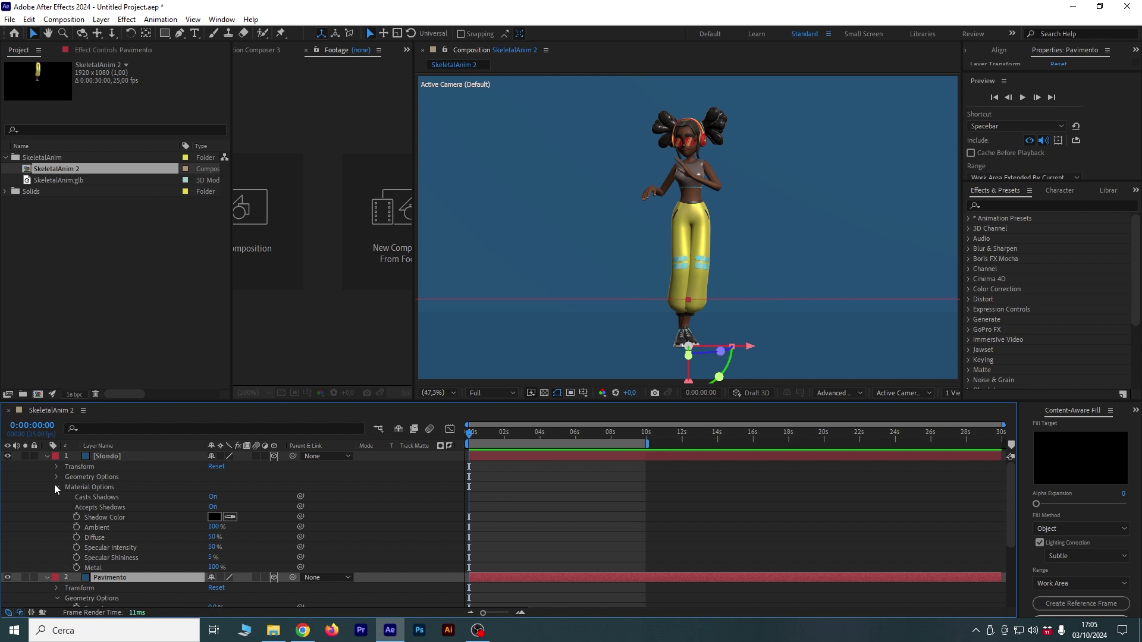
# Collapse Sfondo's material options and the Sfondo and Pavimento layers, then deselect everything
pyautogui.click(56, 486)
pyautogui.click(46, 456)
pyautogui.click(48, 465)
pyautogui.click(231, 585)
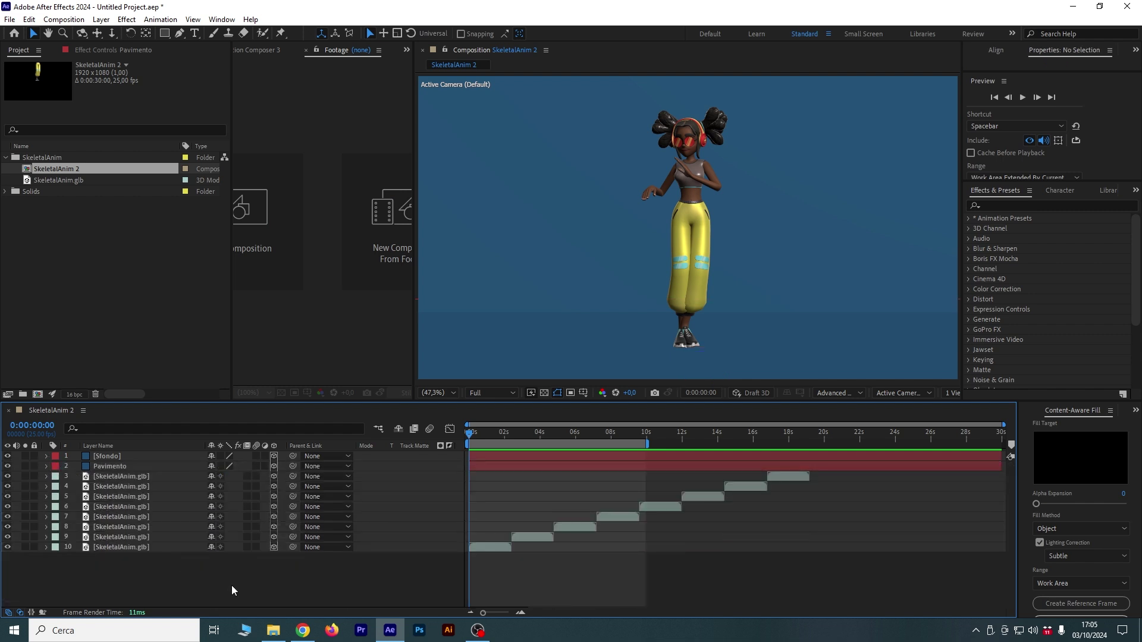
# Create Environment Light 1 through New > Light with Light Type set to Environment
pyautogui.rightClick(280, 590)
pyautogui.moveTo(421, 451)
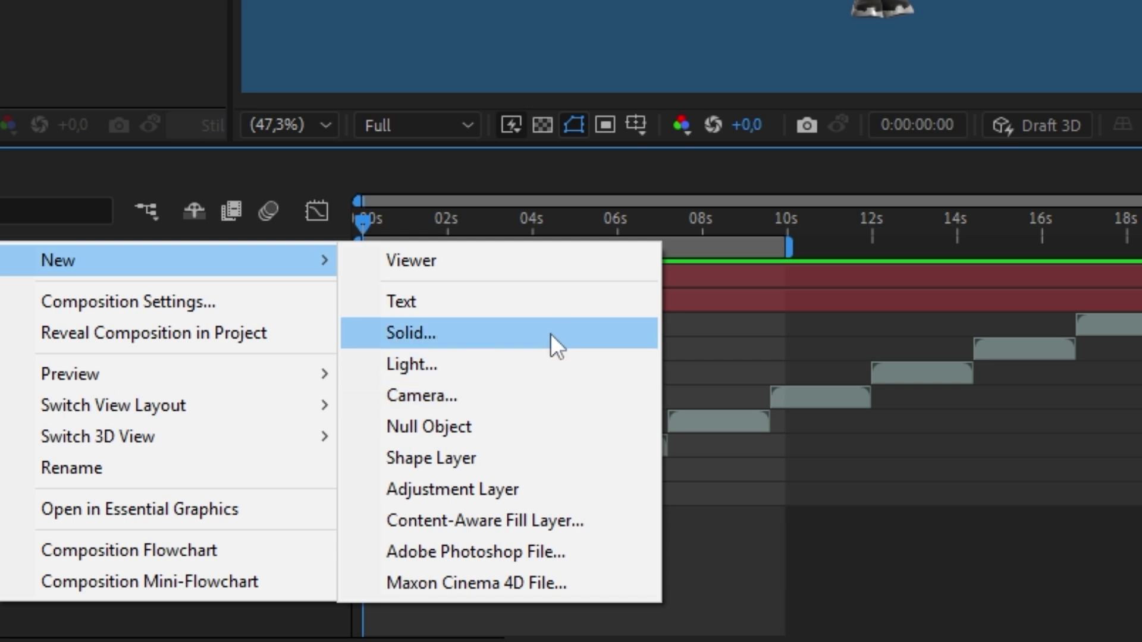
pyautogui.click(543, 365)
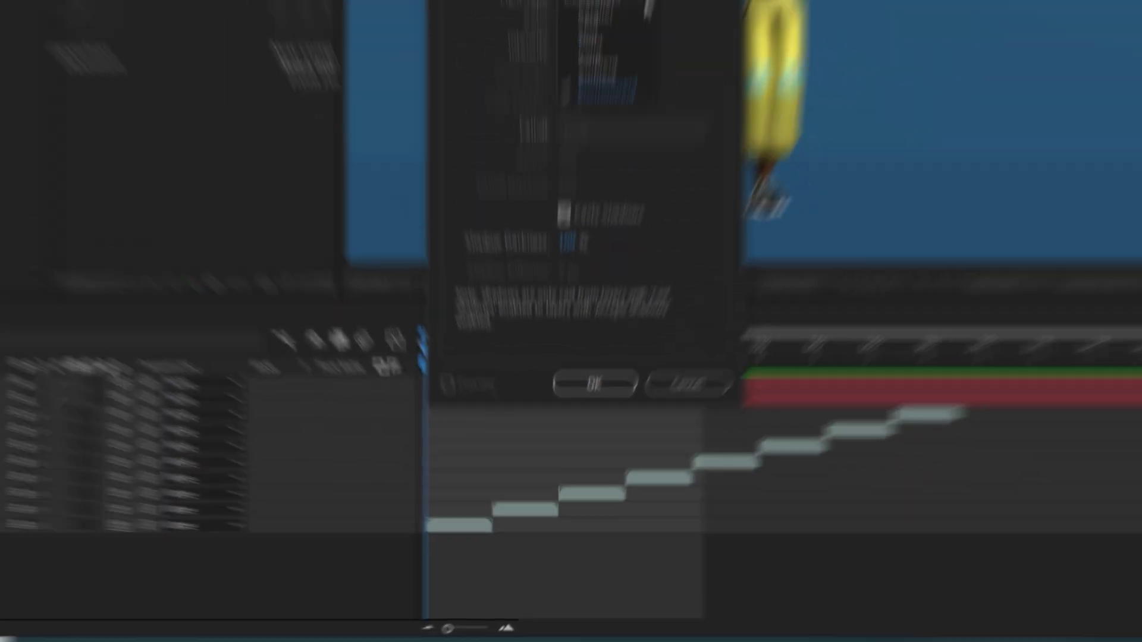
pyautogui.click(607, 205)
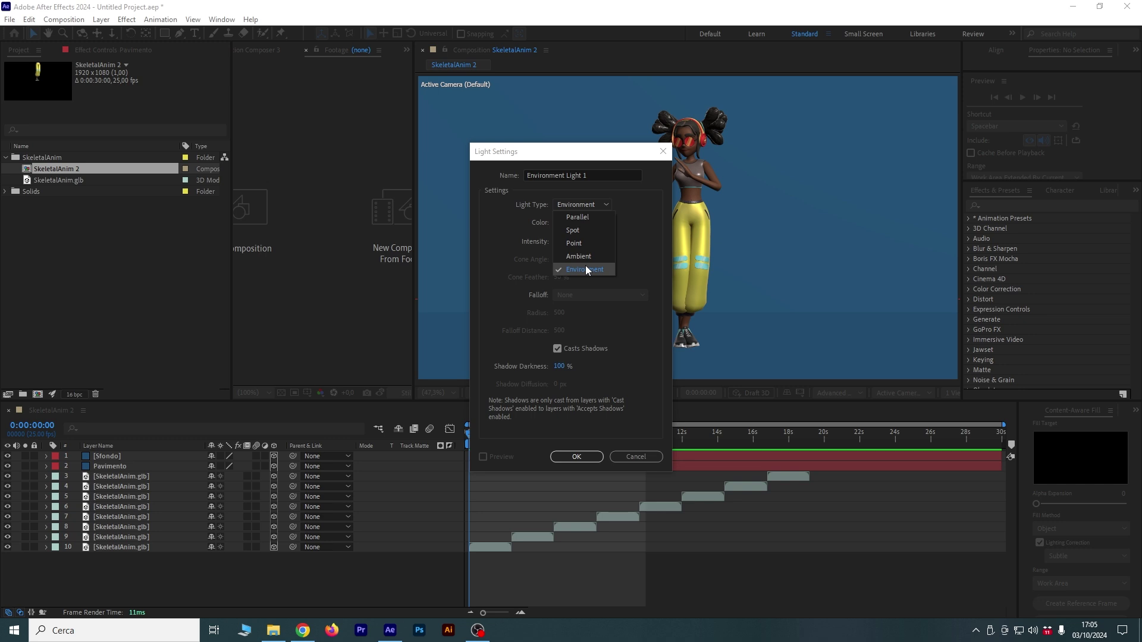
pyautogui.click(576, 456)
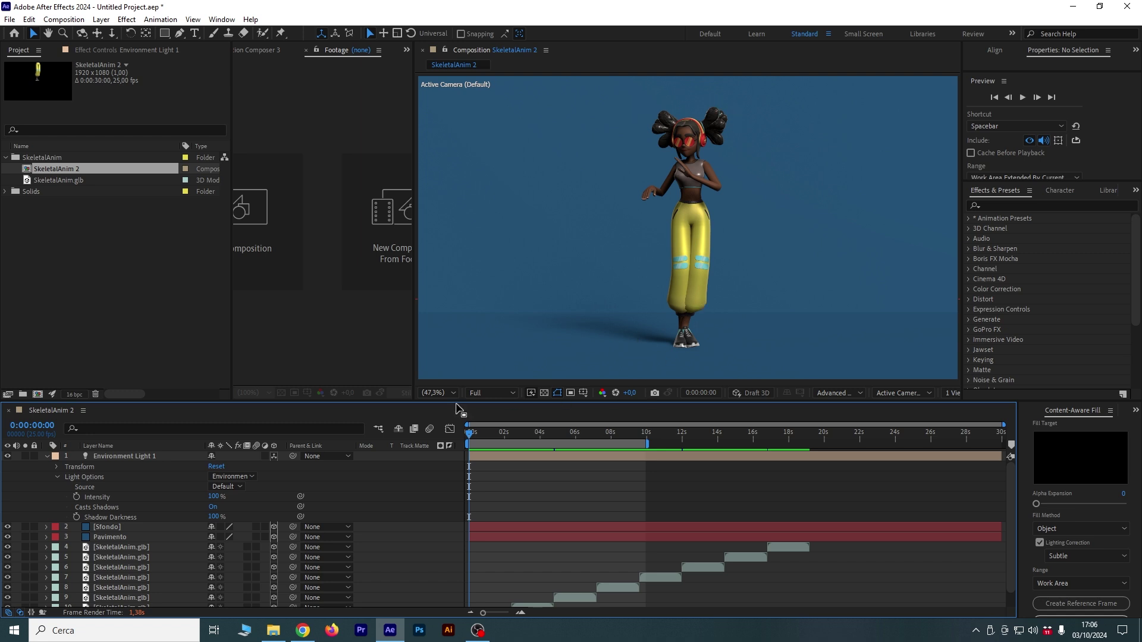
# Set the environment light to 113% intensity and rotate it to X 28°, Y 82°
pyautogui.click(56, 467)
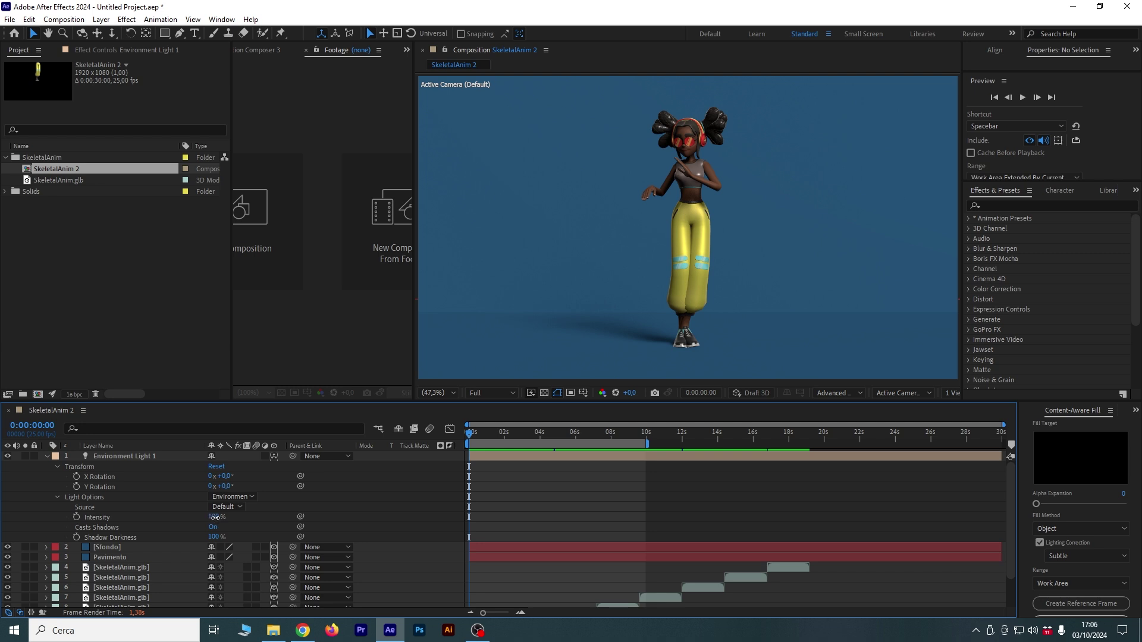
pyautogui.moveTo(213, 516); pyautogui.dragTo(221, 516)
pyautogui.moveTo(226, 476)
pyautogui.mouseDown()
pyautogui.moveTo(280, 468)
pyautogui.moveTo(238, 471)
pyautogui.moveTo(279, 481)
pyautogui.mouseUp()
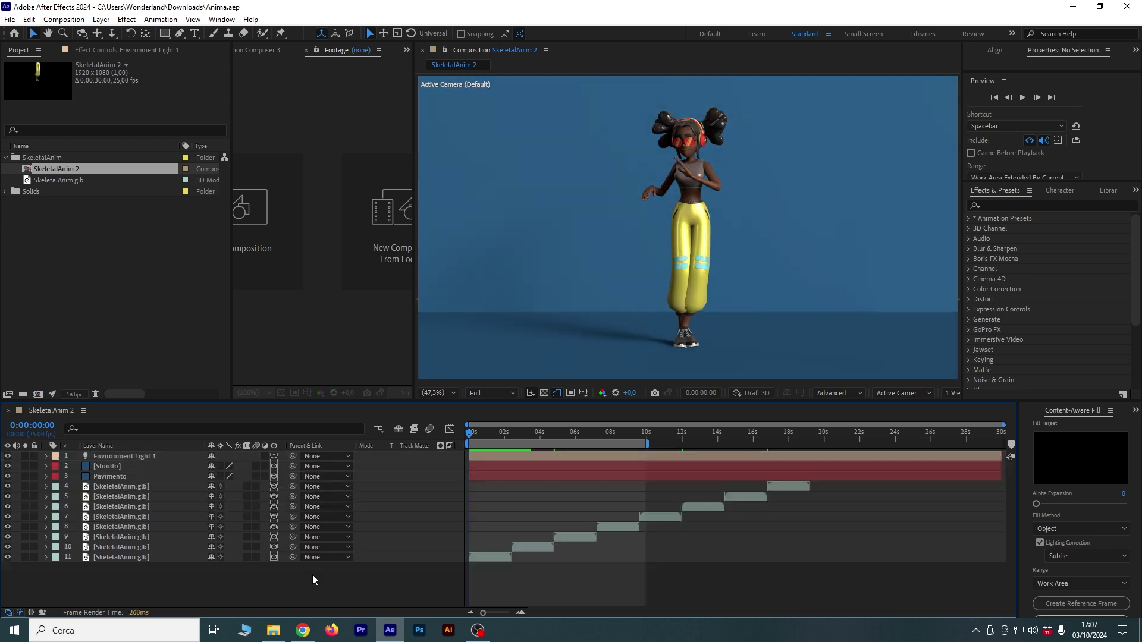
# Preview the dance, then return to the start of the composition
pyautogui.press('space')
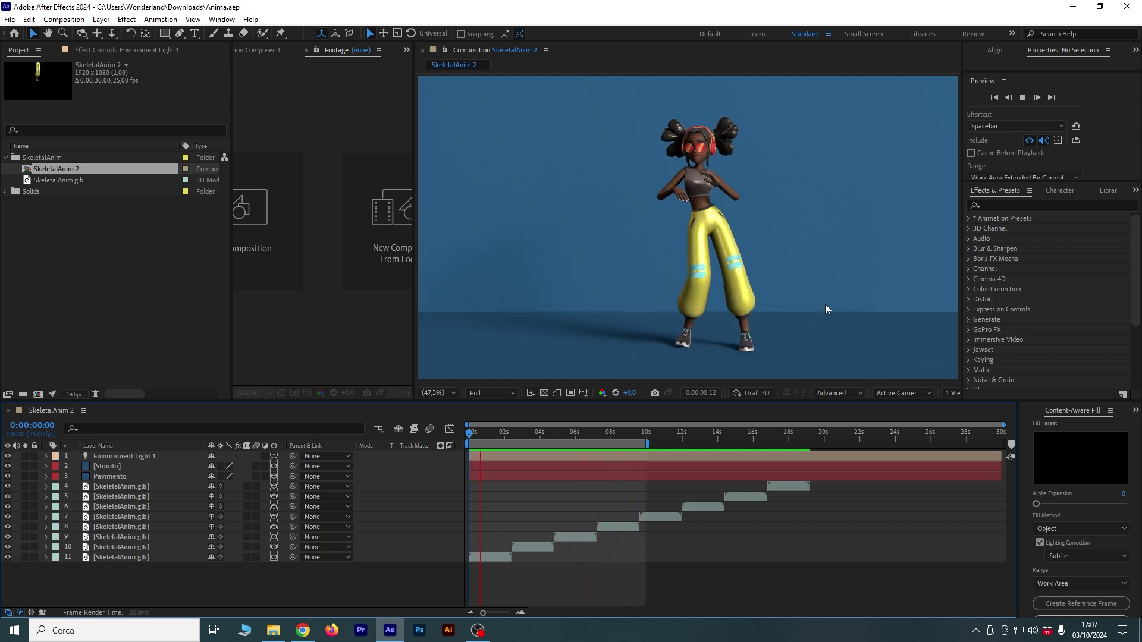
pyautogui.press('space')
pyautogui.press('Home')
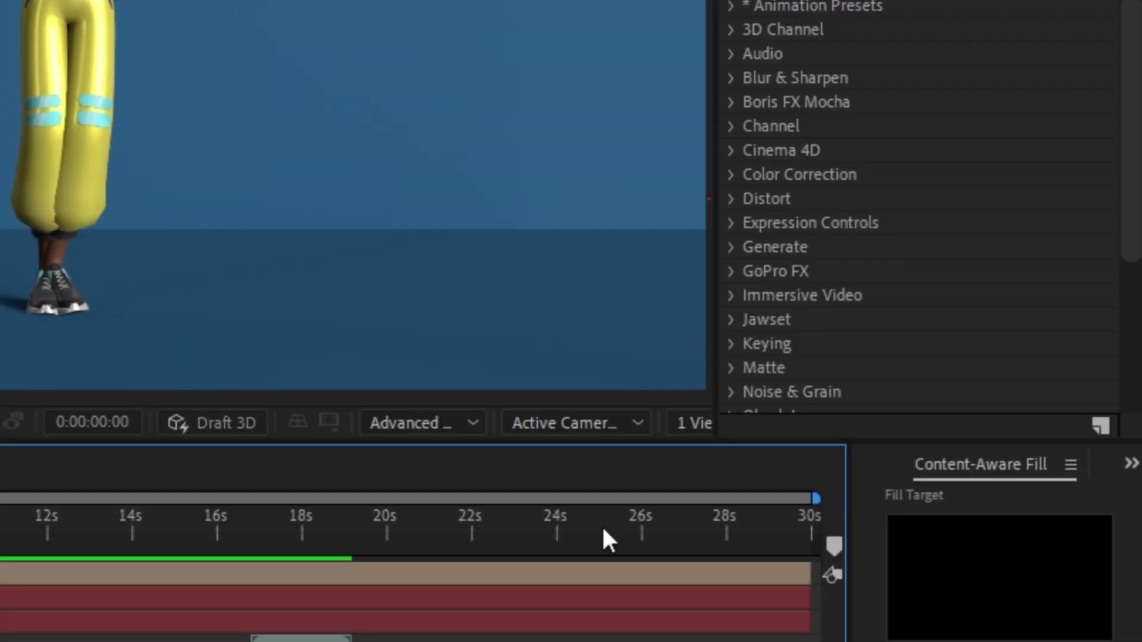
# Switch the composition renderer to Classic 3D and back to Advanced 3D
pyautogui.click(843, 394)
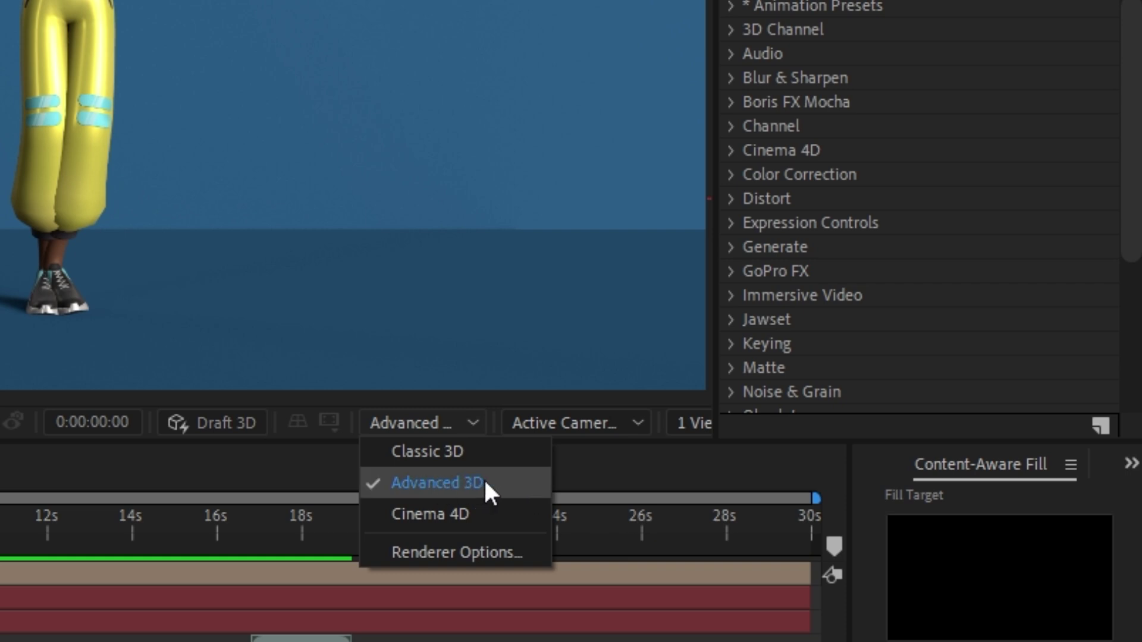
pyautogui.click(463, 451)
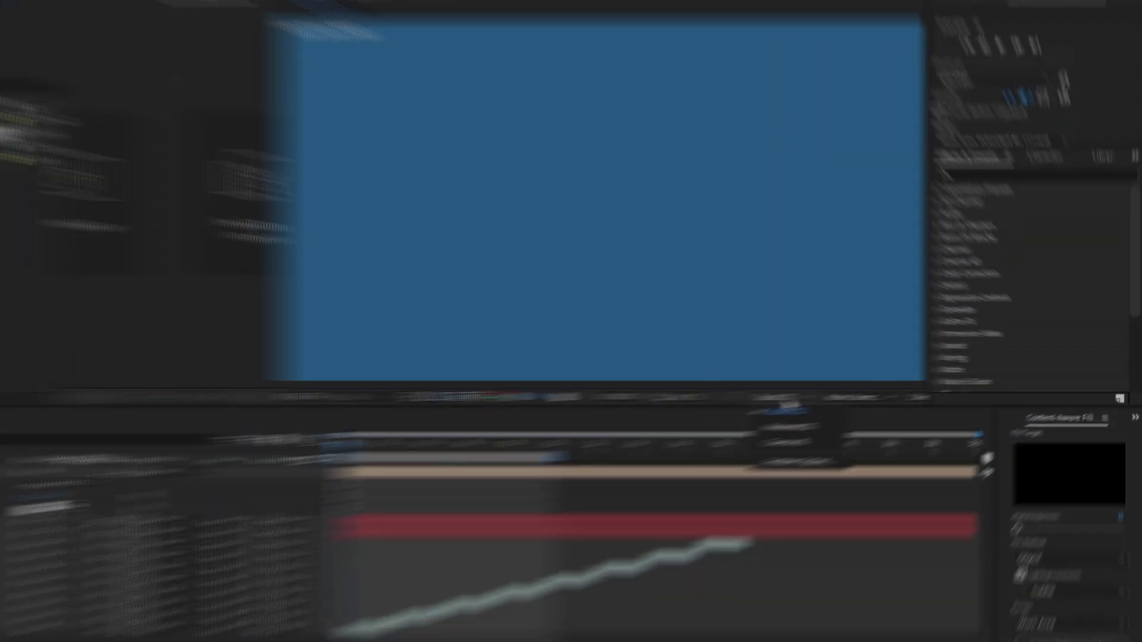
pyautogui.click(839, 393)
pyautogui.click(849, 420)
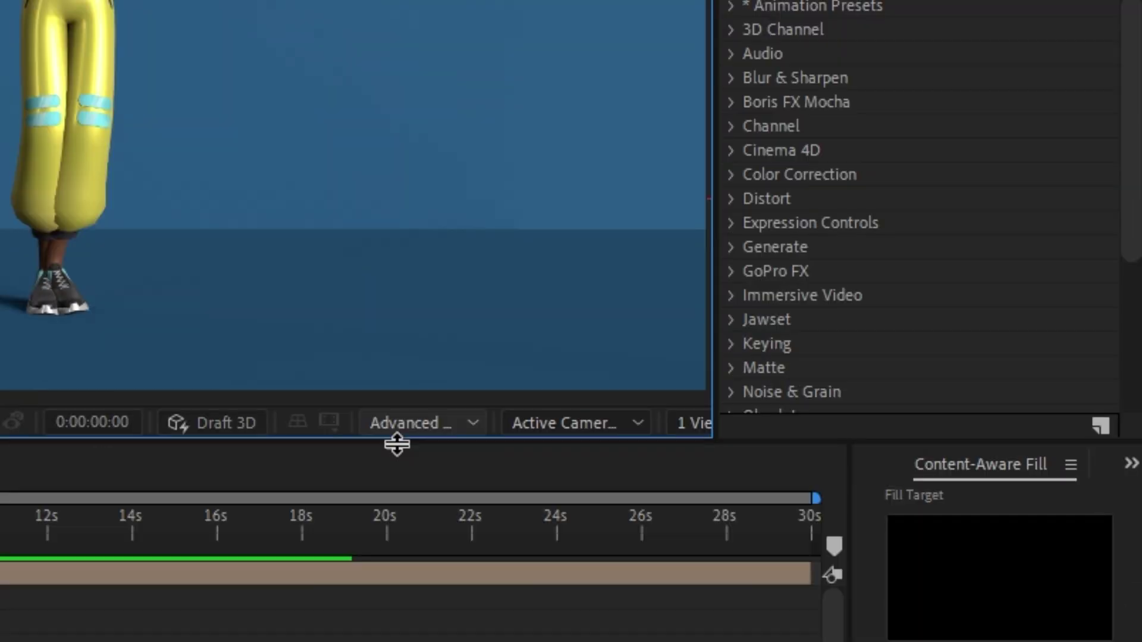
# In Advanced 3D Renderer Options, set Render Quality 15 and shadow Smoothness 15
pyautogui.click(829, 394)
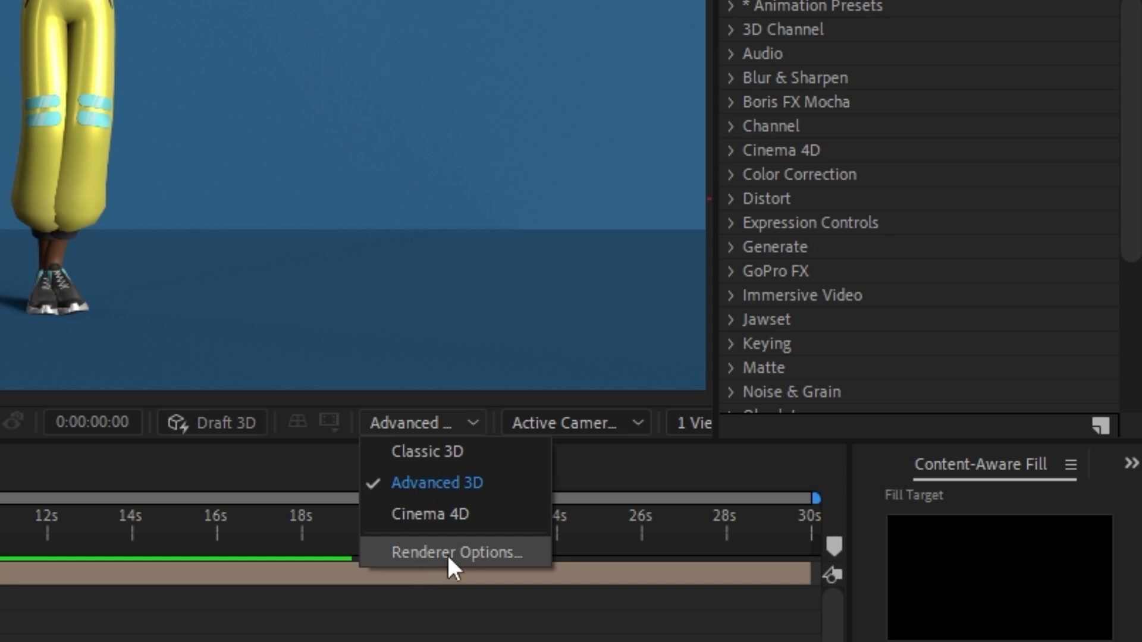
pyautogui.click(499, 550)
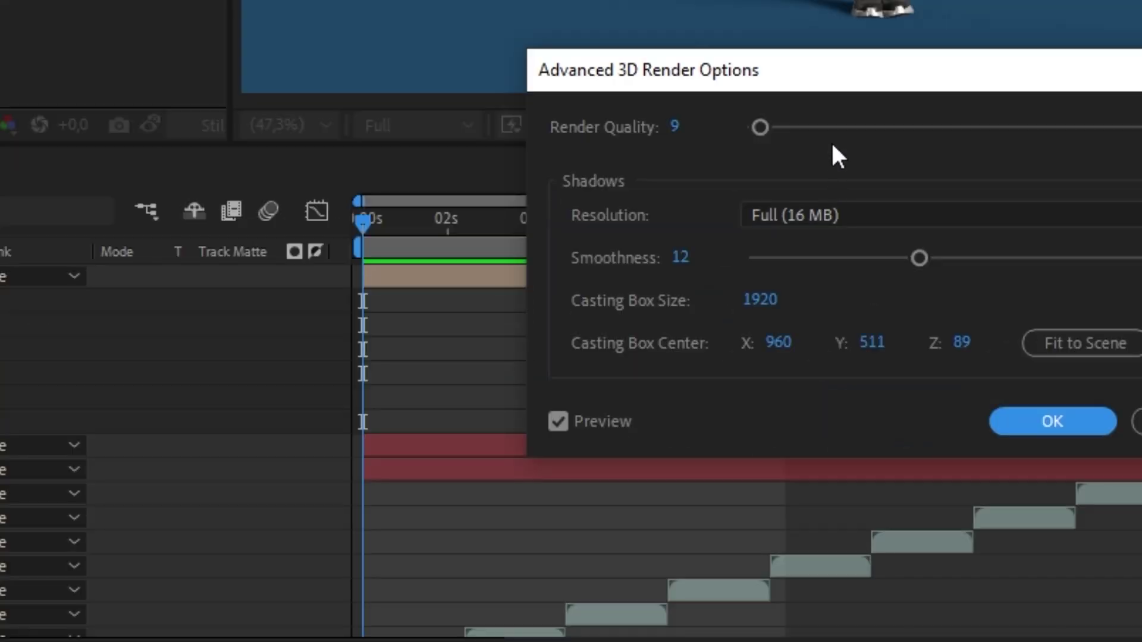
pyautogui.click(675, 126)
pyautogui.write('15')
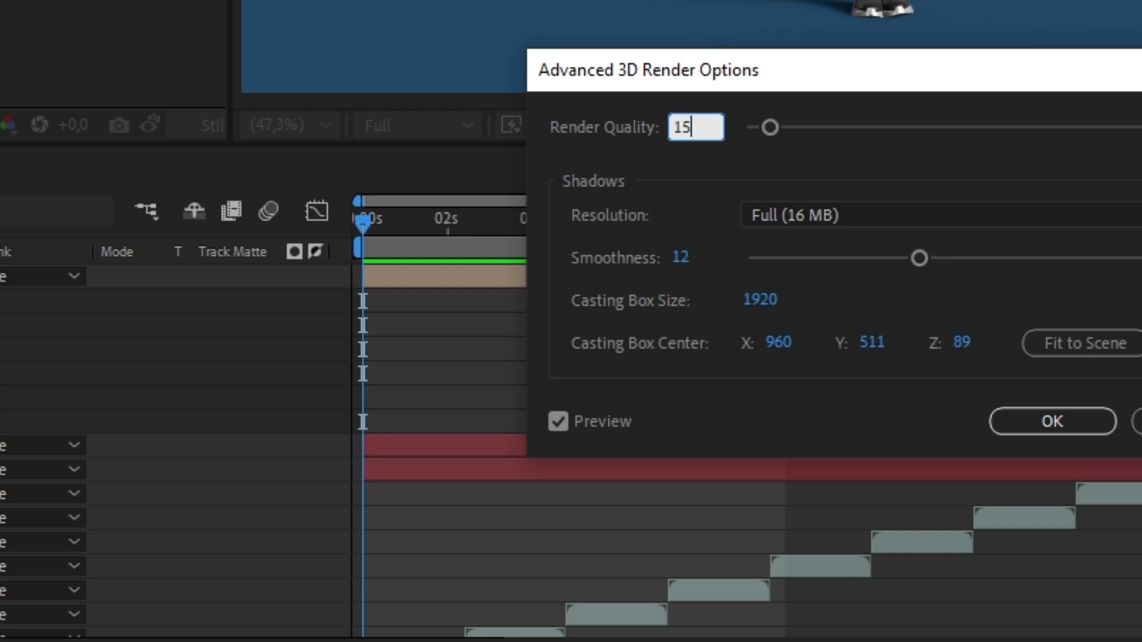
pyautogui.press('Return')
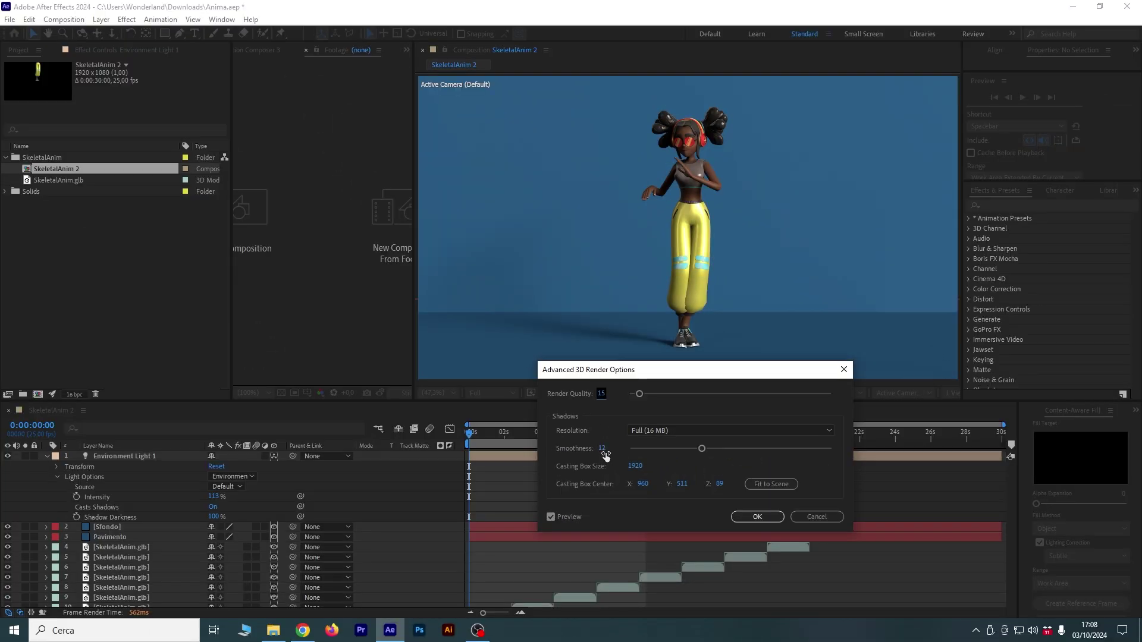
pyautogui.click(654, 447)
pyautogui.moveTo(654, 449); pyautogui.dragTo(704, 455)
pyautogui.moveTo(703, 452); pyautogui.dragTo(723, 451)
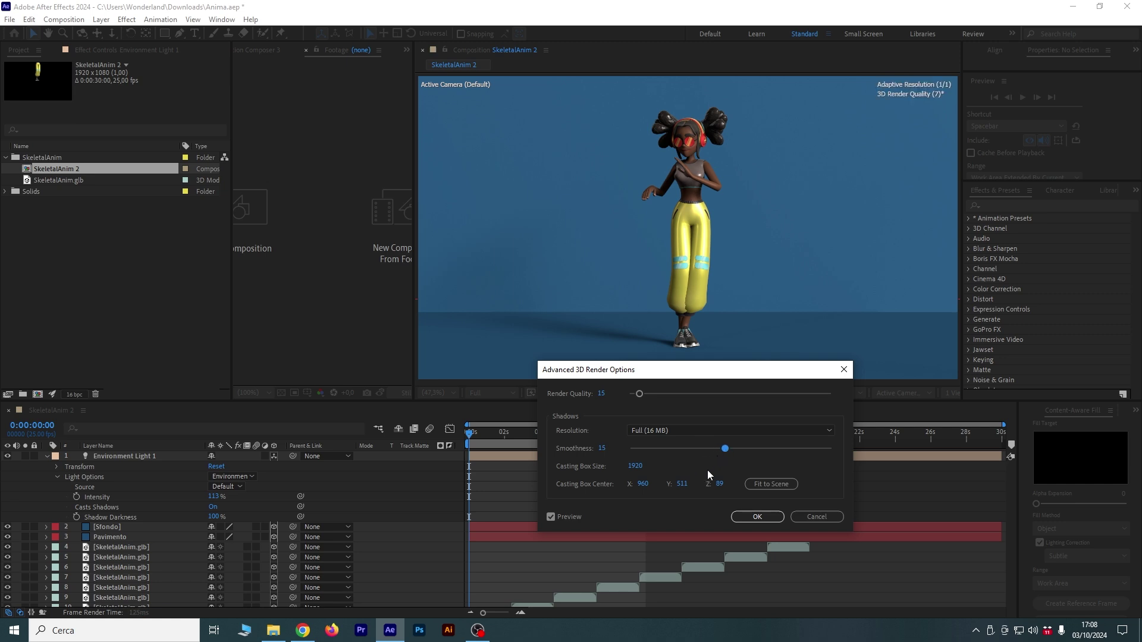
pyautogui.click(756, 517)
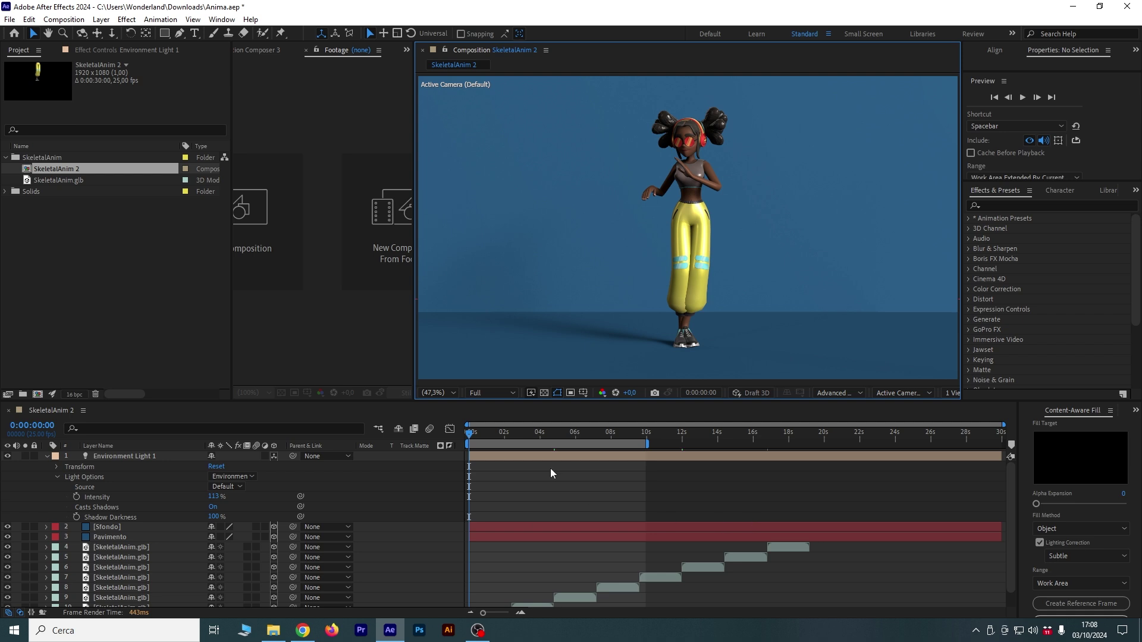
# Preview the dance, enable Draft 3D, and preview again from about 5 seconds
pyautogui.press('space')
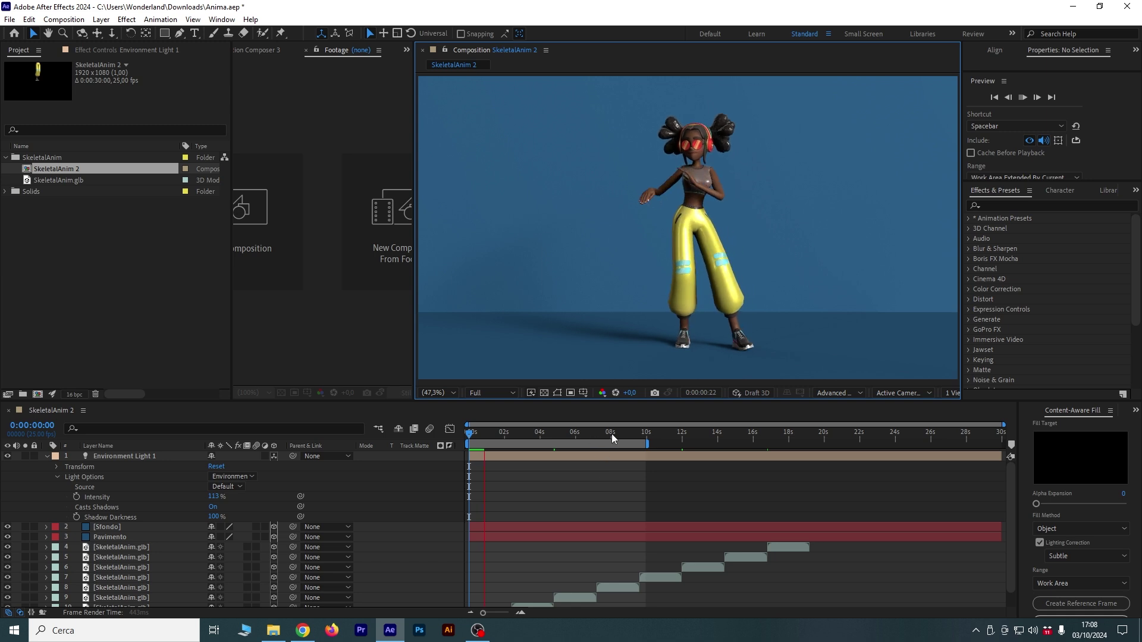
pyautogui.press('space')
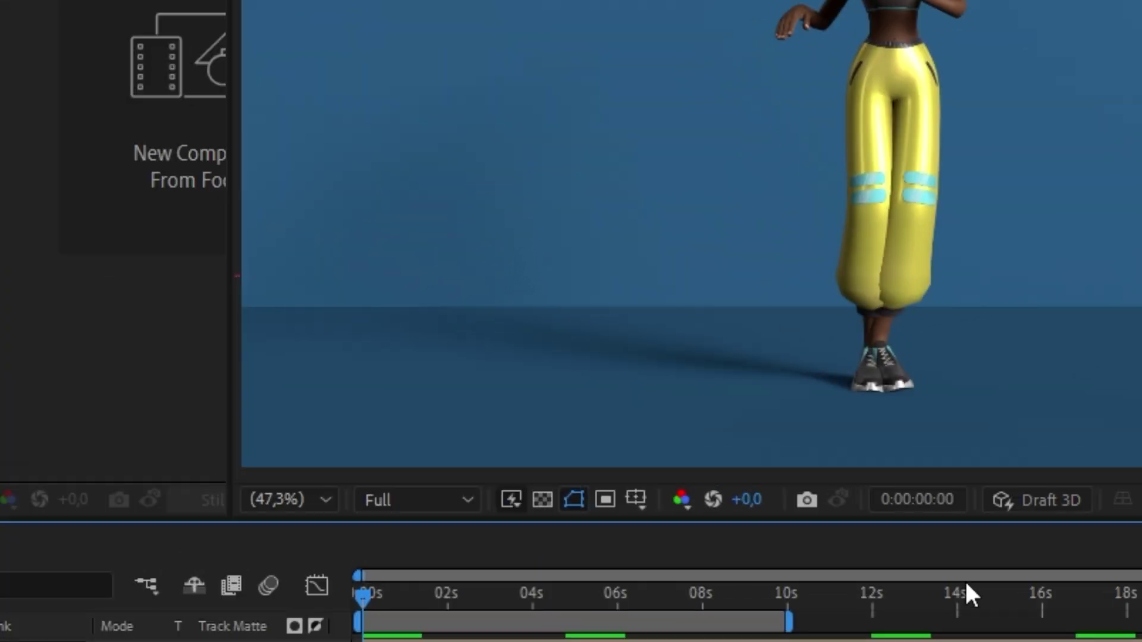
pyautogui.click(1051, 499)
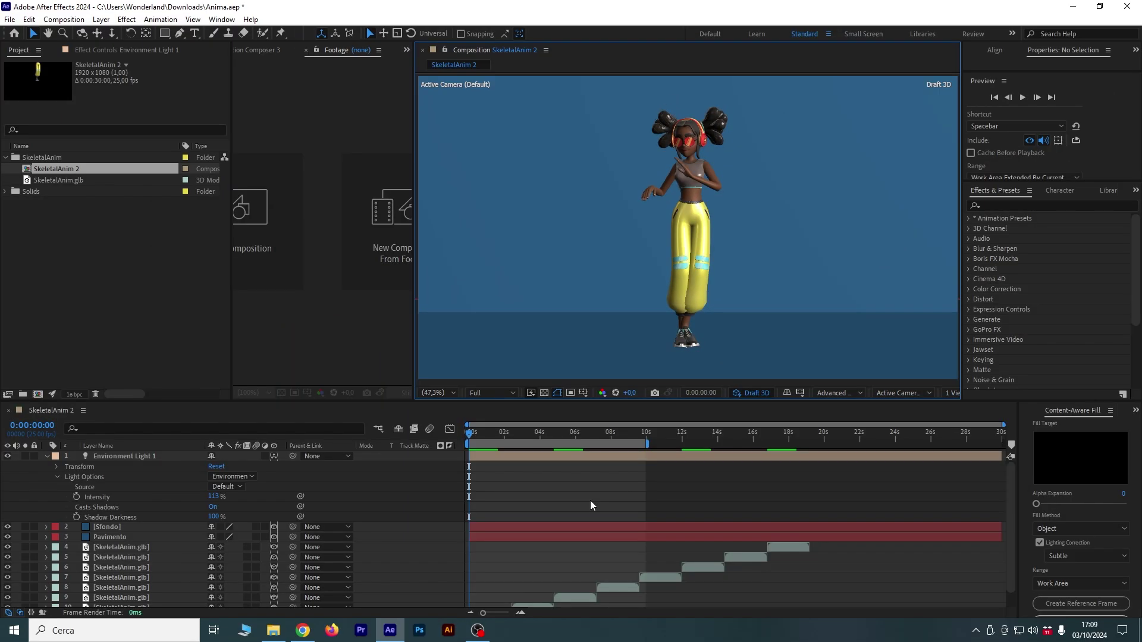
pyautogui.press('space')
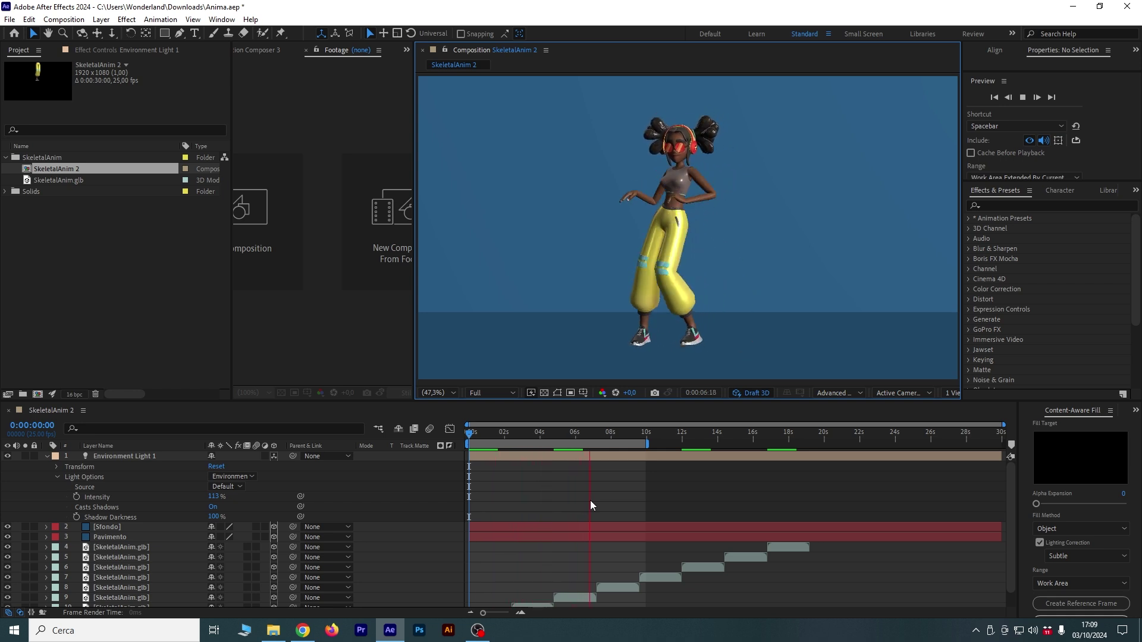
pyautogui.press('space')
pyautogui.moveTo(512, 440); pyautogui.dragTo(578, 444)
pyautogui.press('space')
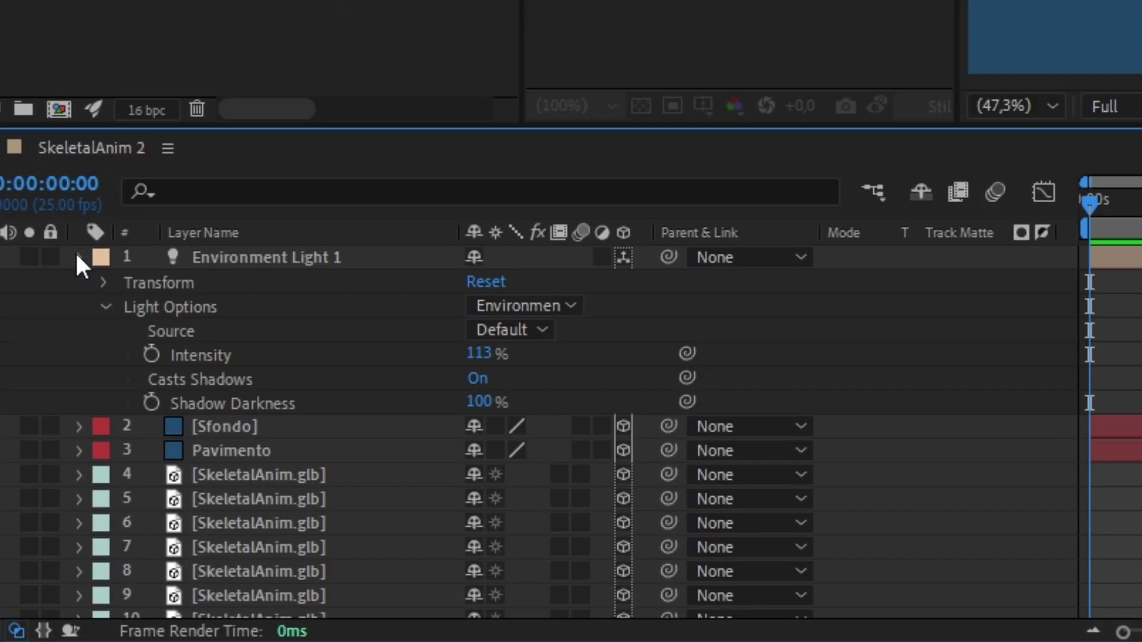
# Add Camera 1 to the composition
pyautogui.click(47, 456)
pyautogui.rightClick(248, 580)
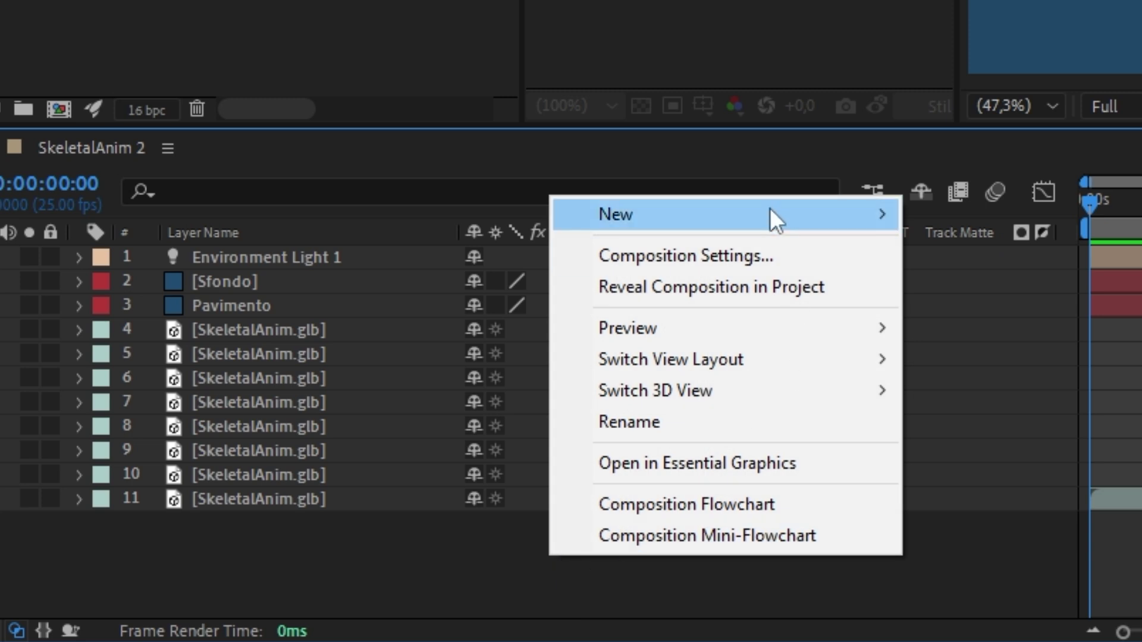
pyautogui.moveTo(849, 209)
pyautogui.click(1022, 344)
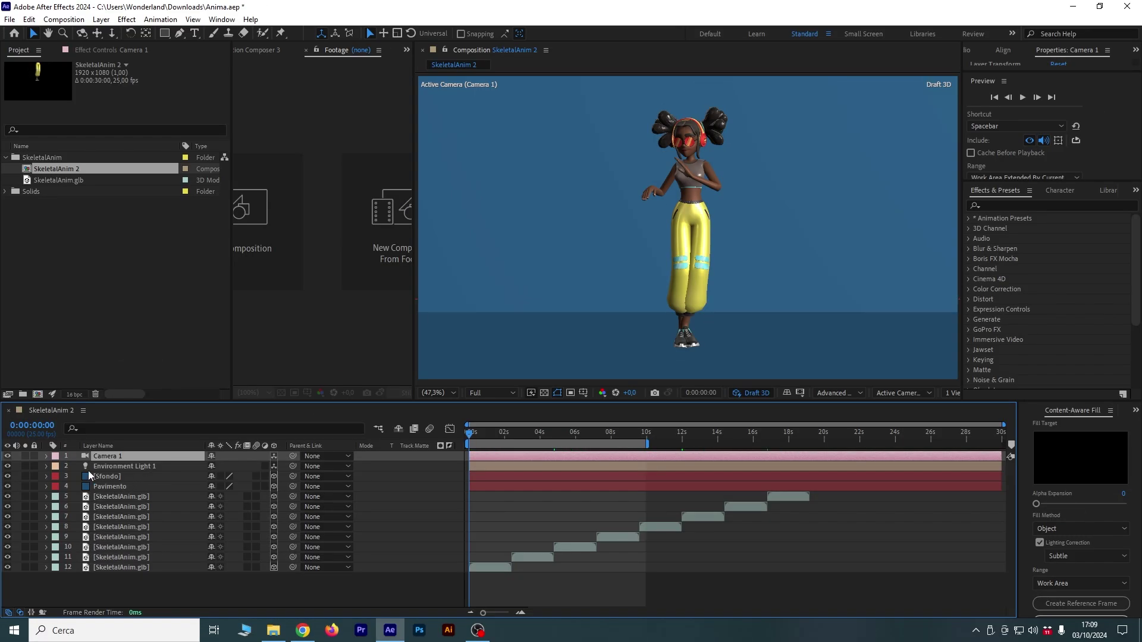
# Keyframe Camera 1's Position and Point of Interest at the start and at 7:24
pyautogui.click(47, 456)
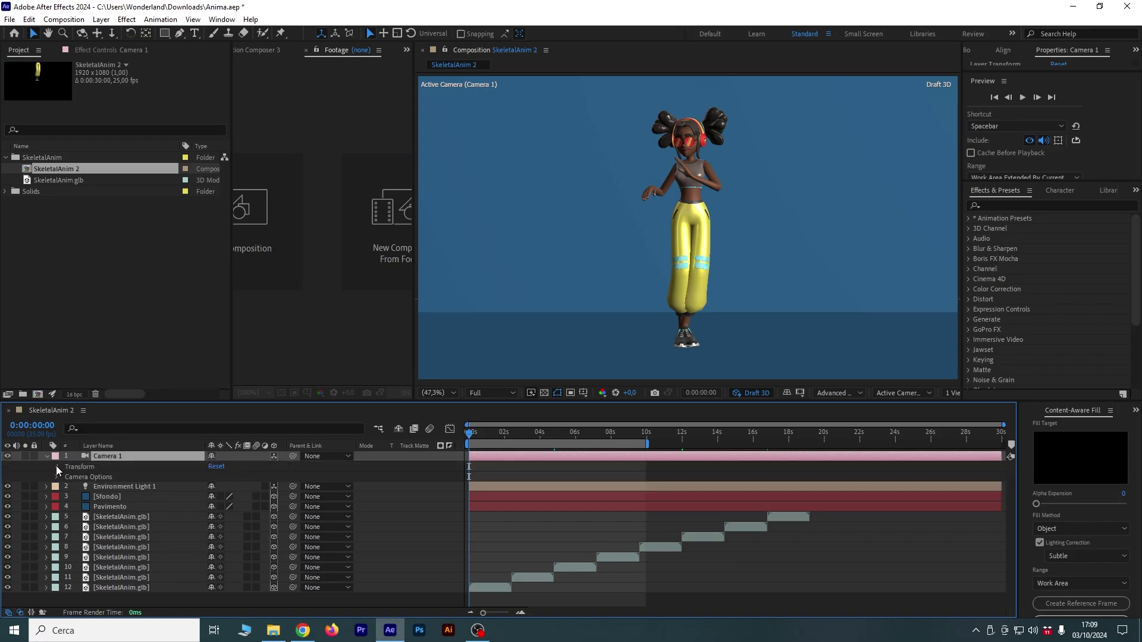
pyautogui.click(57, 466)
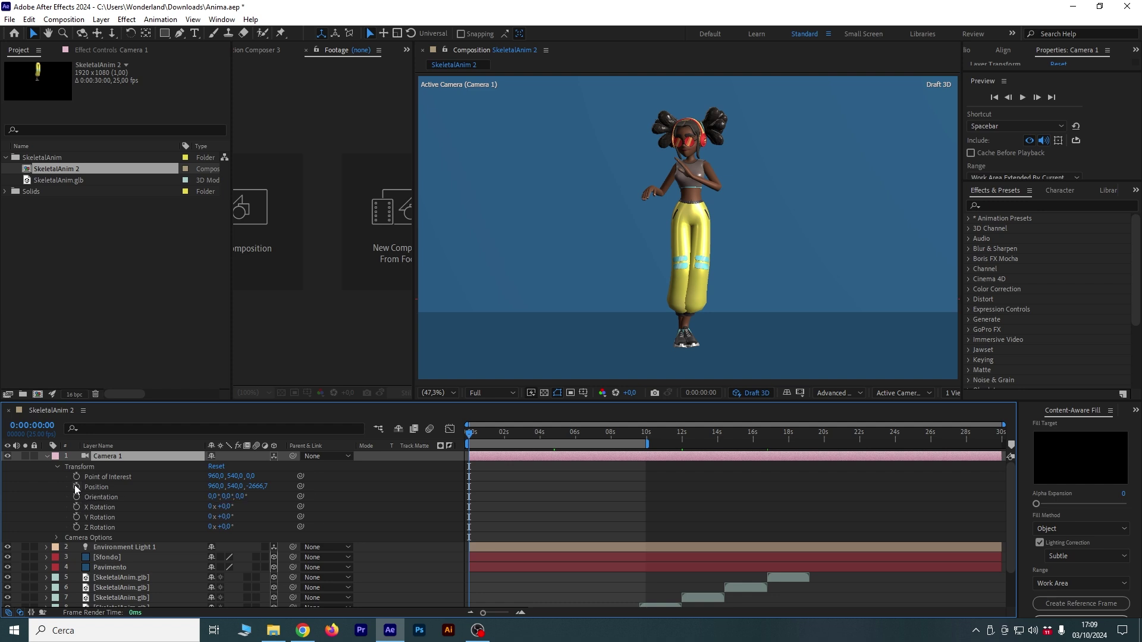
pyautogui.click(77, 486)
pyautogui.click(76, 476)
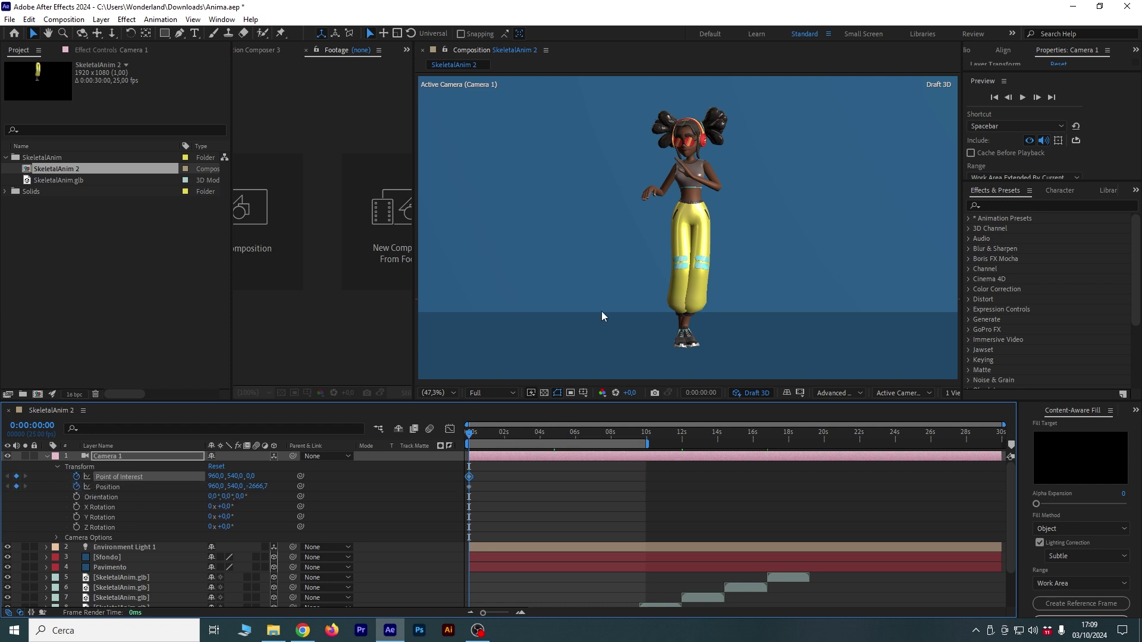
pyautogui.click(611, 432)
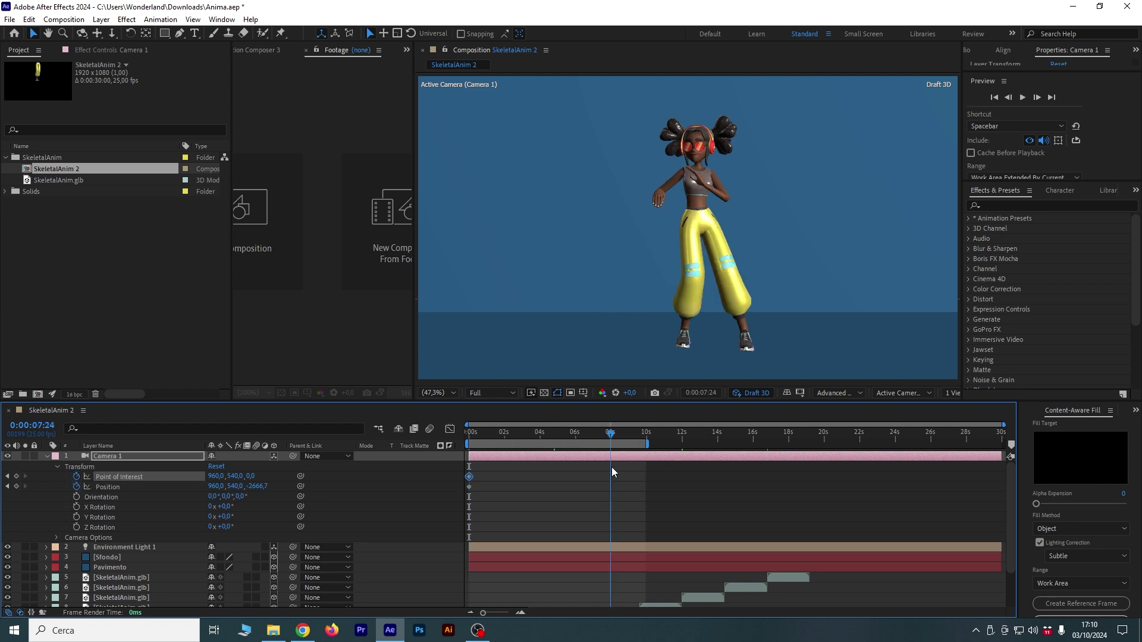
pyautogui.click(16, 486)
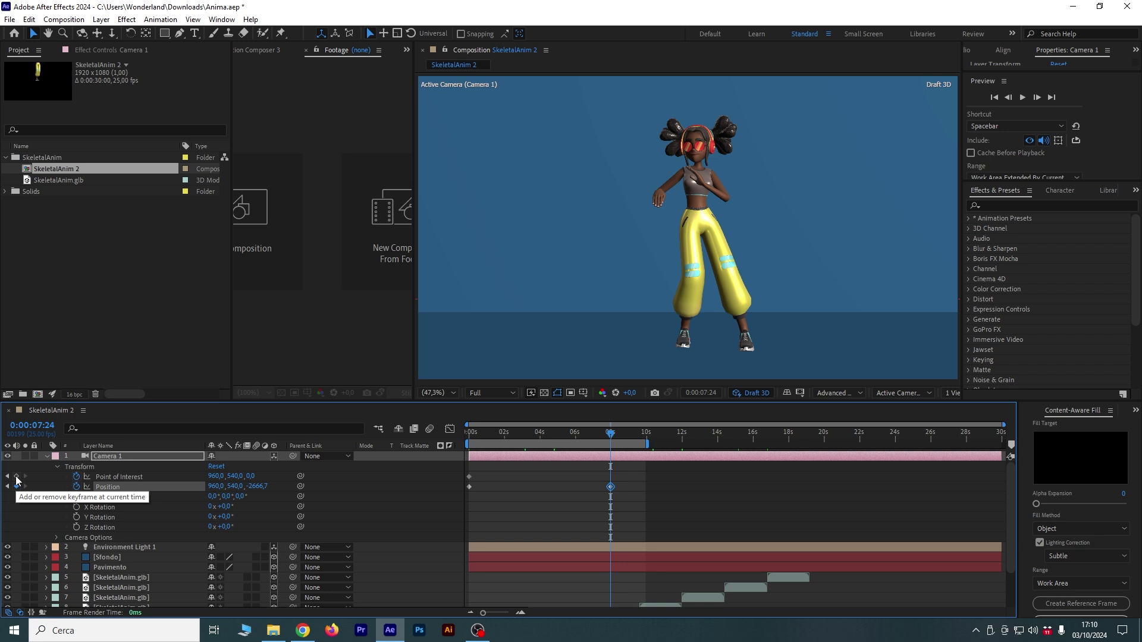
pyautogui.click(16, 476)
pyautogui.moveTo(610, 437); pyautogui.dragTo(450, 450)
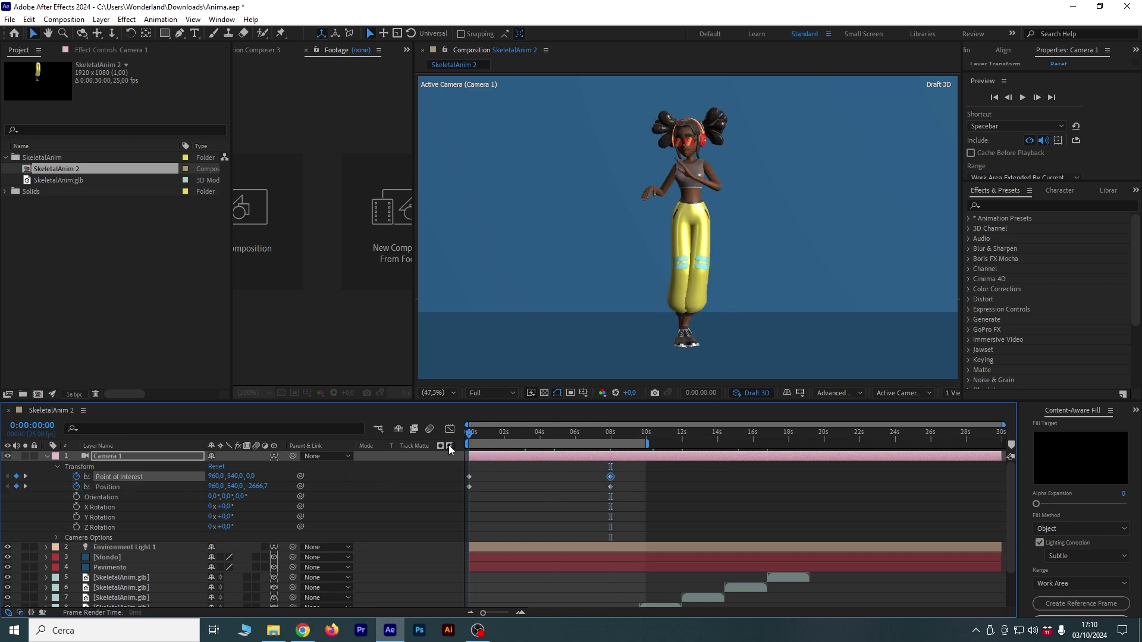
# Dolly and orbit the camera into a close-up of the character at frame 0
pyautogui.press('c')
pyautogui.press('c')
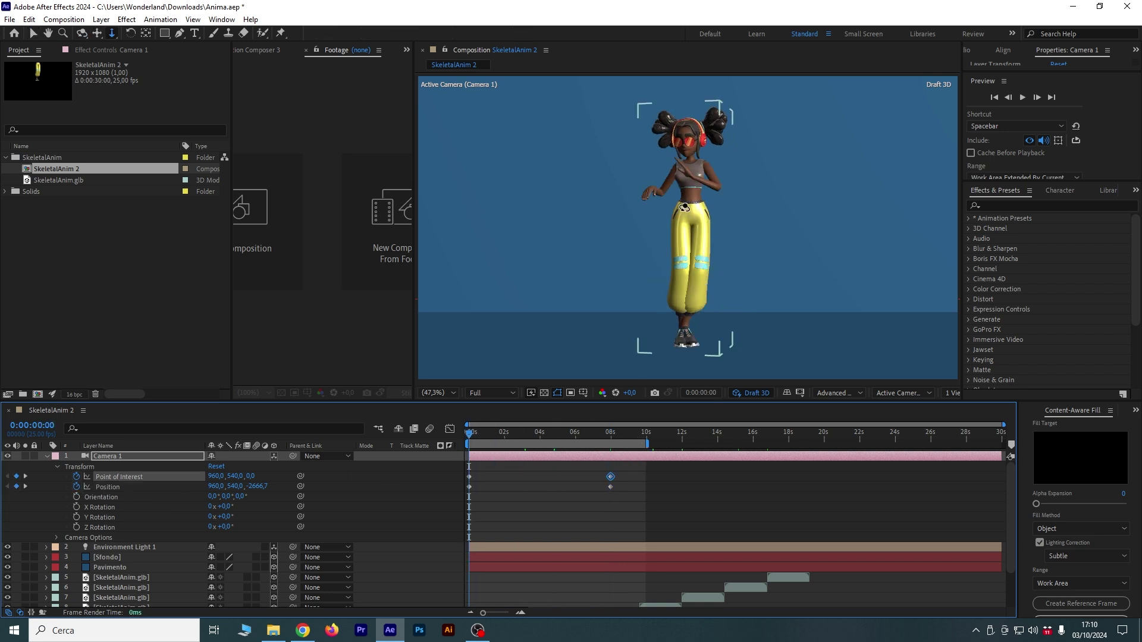
pyautogui.moveTo(691, 256); pyautogui.dragTo(691, 230)
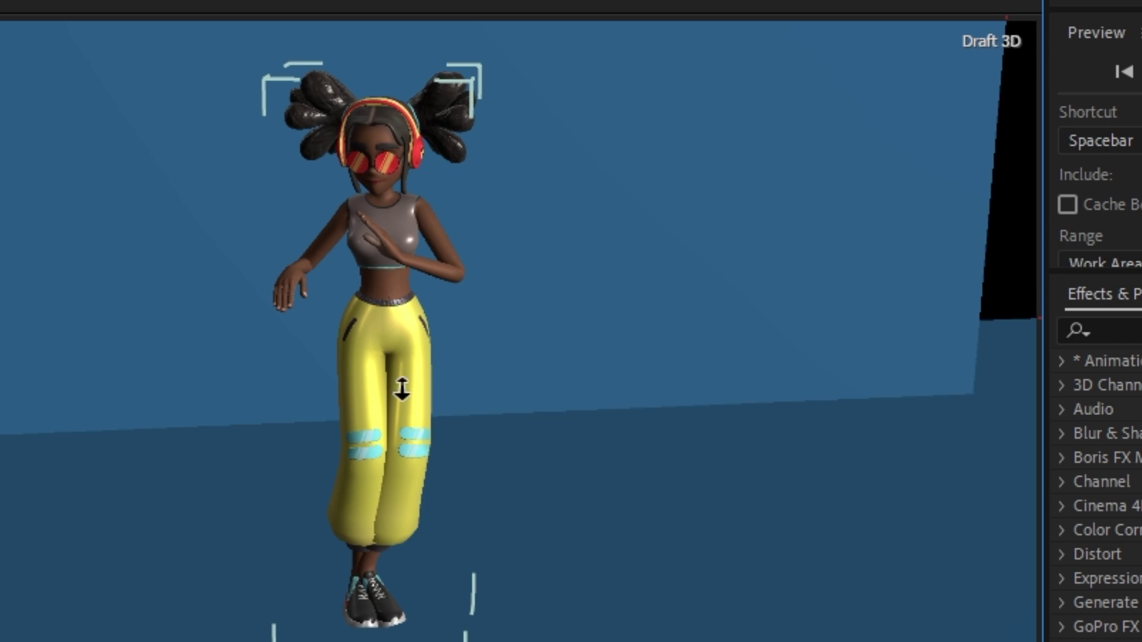
pyautogui.moveTo(402, 389); pyautogui.dragTo(401, 415)
pyautogui.press('c')
pyautogui.moveTo(395, 416)
pyautogui.mouseDown()
pyautogui.moveTo(402, 334)
pyautogui.moveTo(383, 293)
pyautogui.moveTo(380, 388)
pyautogui.mouseUp()
pyautogui.press('c')
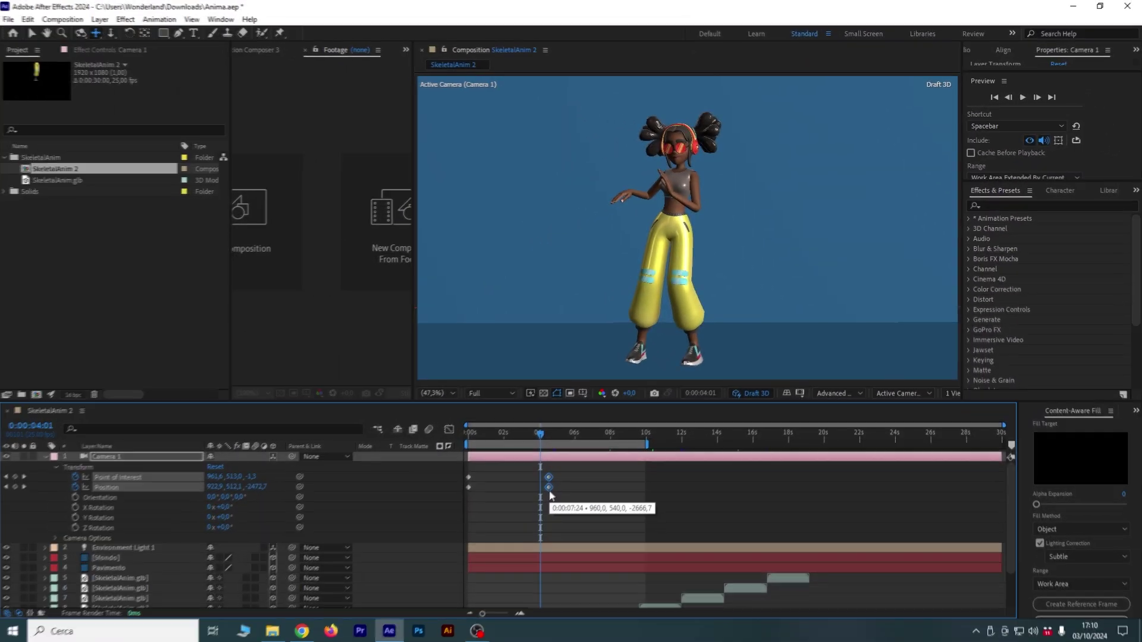
# Shift the camera keyframes slightly earlier and ease them in the speed graph
pyautogui.moveTo(550, 495); pyautogui.dragTo(535, 507)
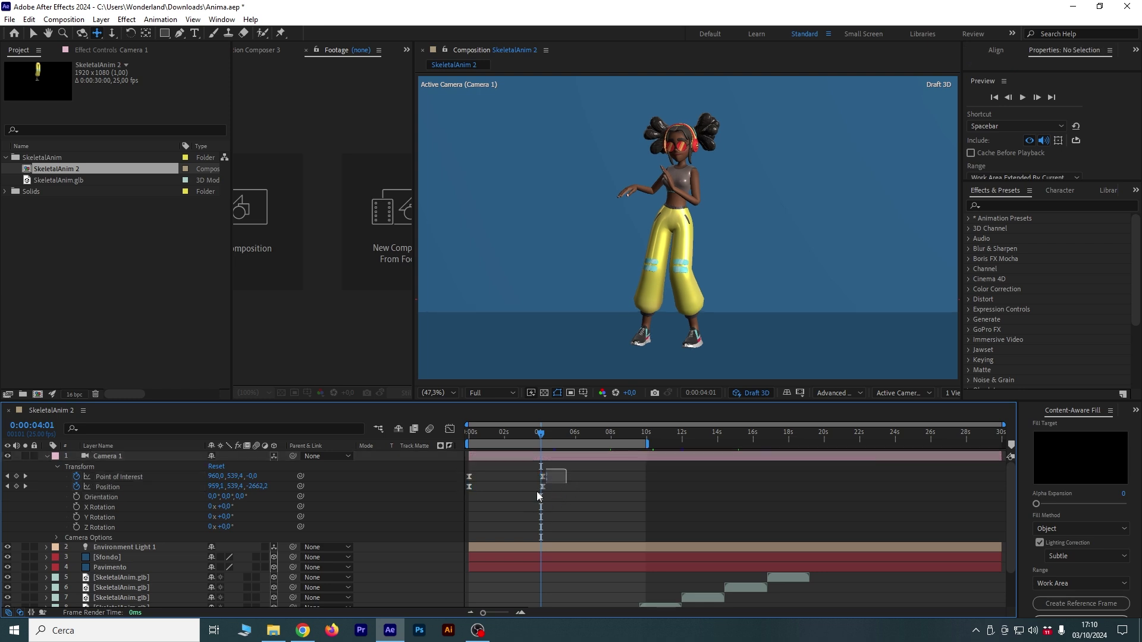
pyautogui.click(450, 429)
pyautogui.moveTo(531, 578); pyautogui.dragTo(511, 580)
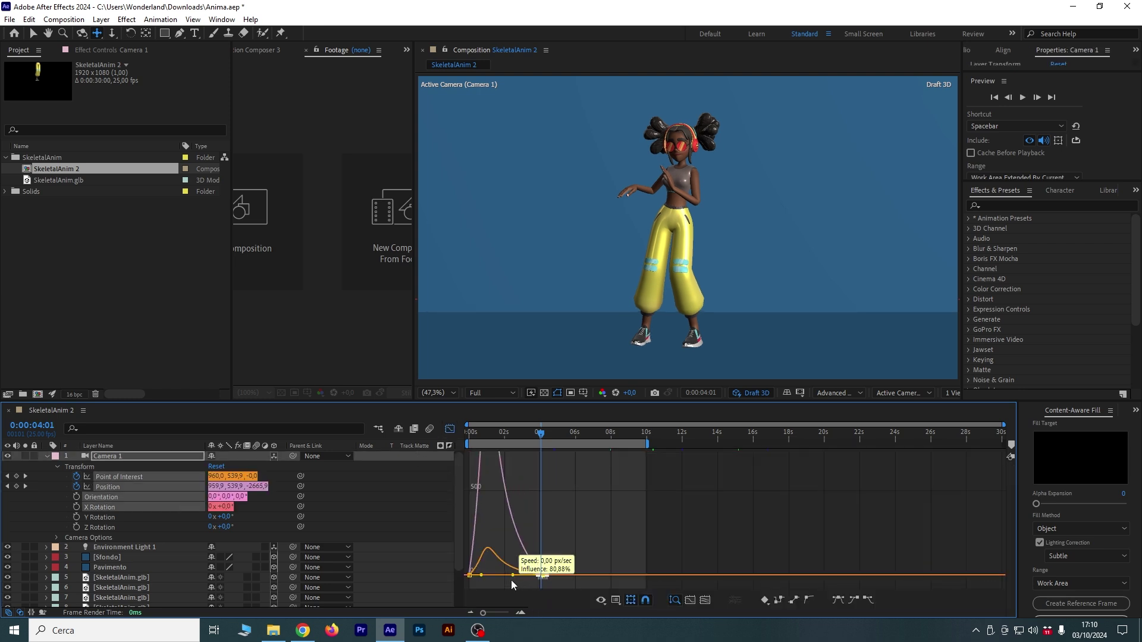
pyautogui.click(449, 429)
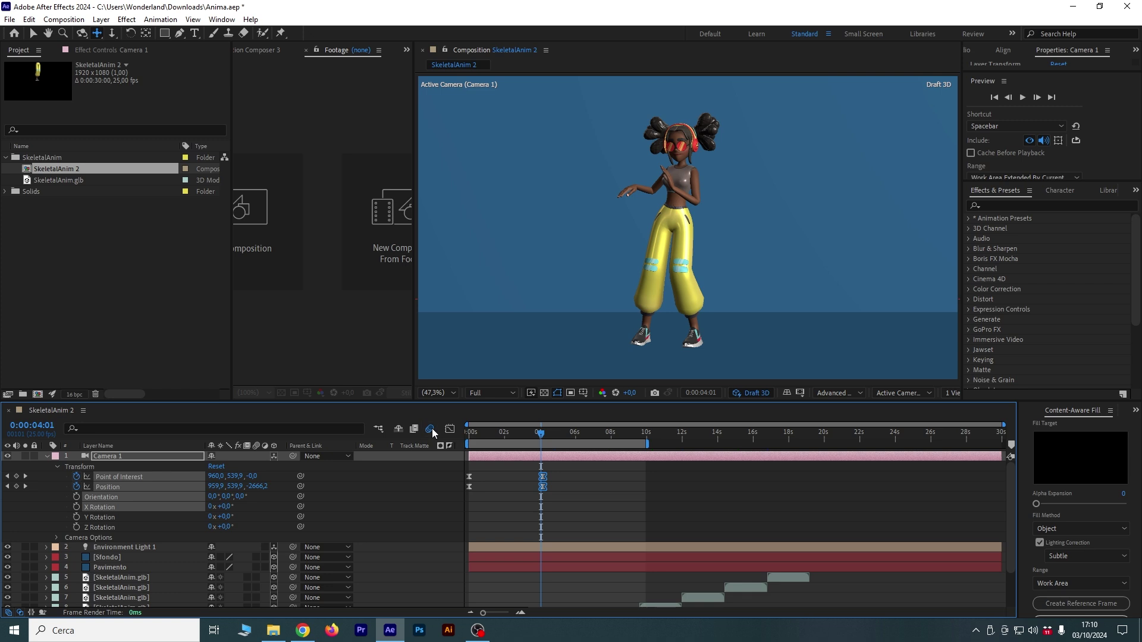
pyautogui.click(47, 456)
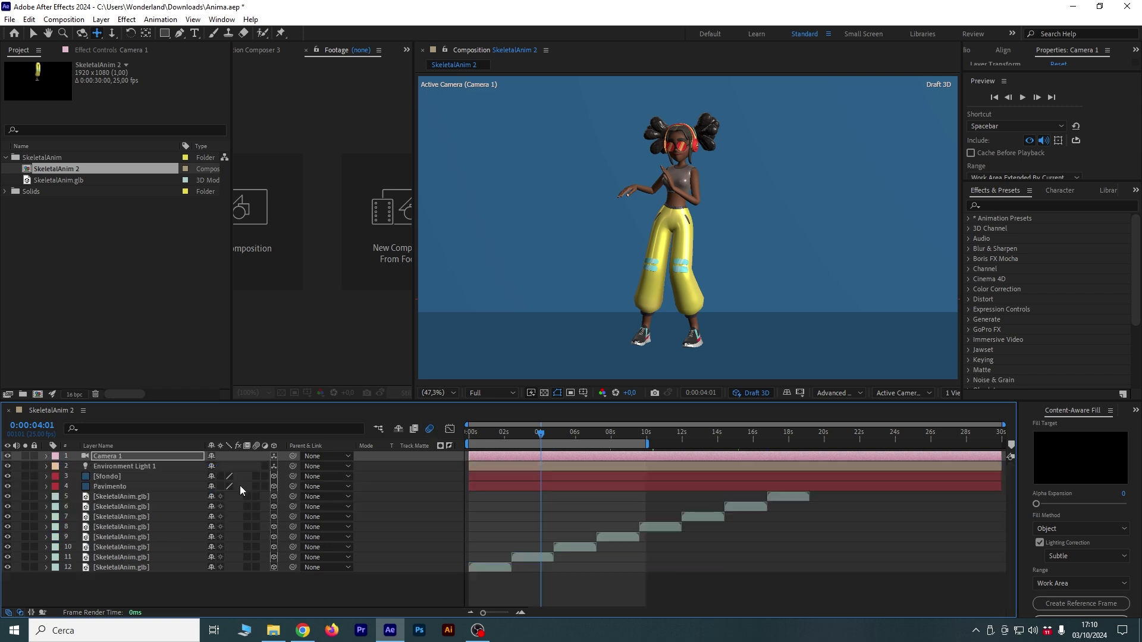
# Enable motion blur on layers 7–12, turn off Draft 3D, and preview the camera move
pyautogui.moveTo(257, 526); pyautogui.dragTo(260, 572)
pyautogui.moveTo(540, 438); pyautogui.dragTo(230, 471)
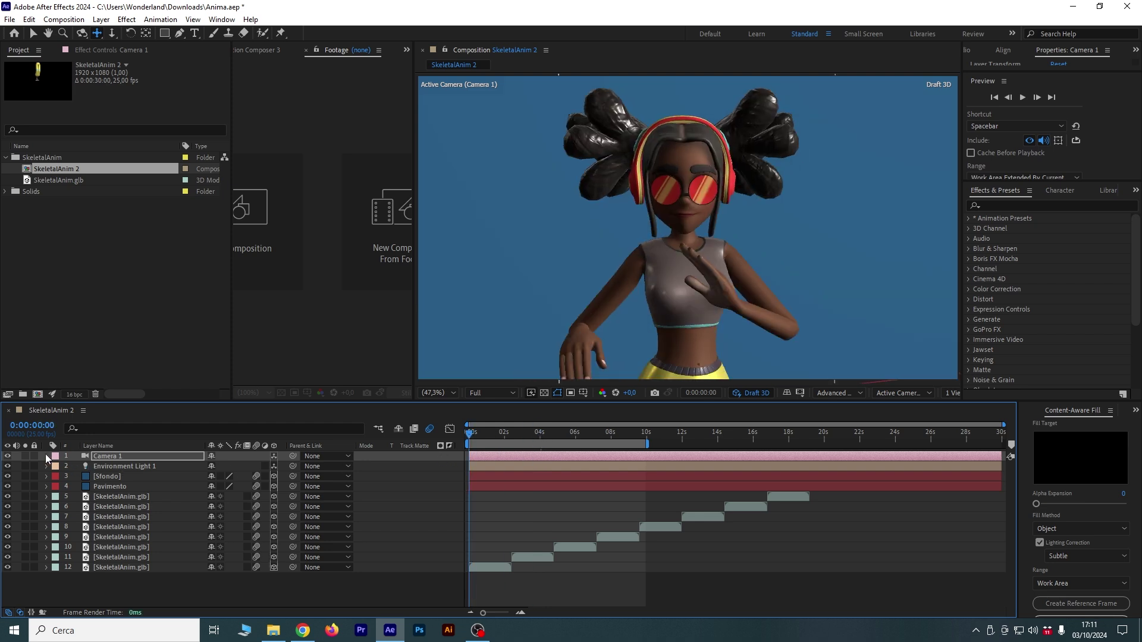
pyautogui.click(45, 455)
pyautogui.press('space')
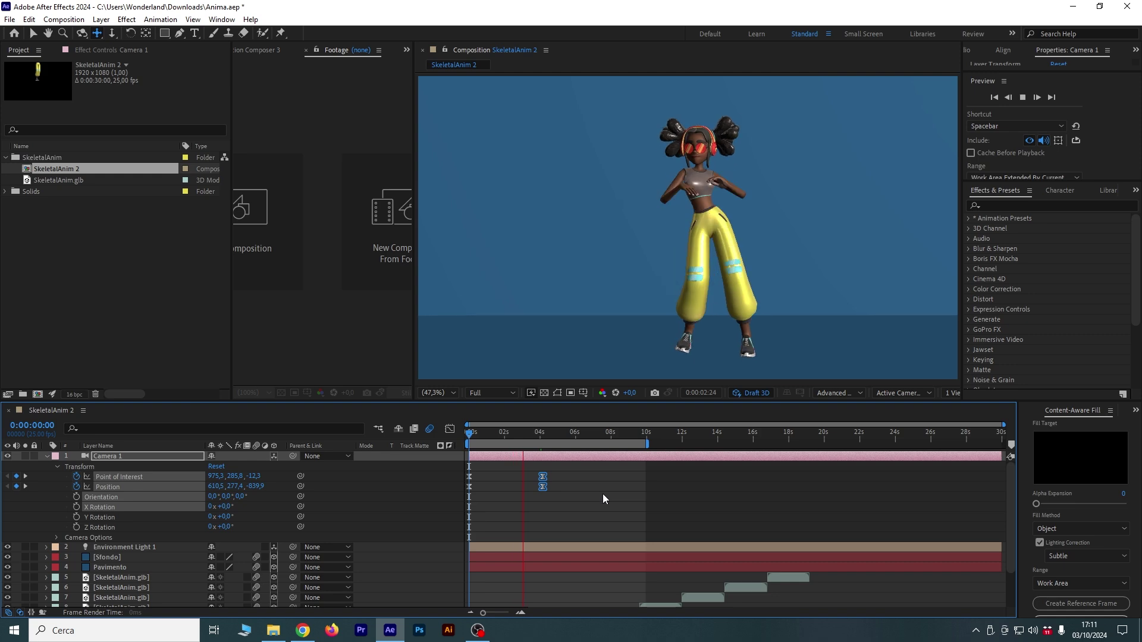
pyautogui.press('space')
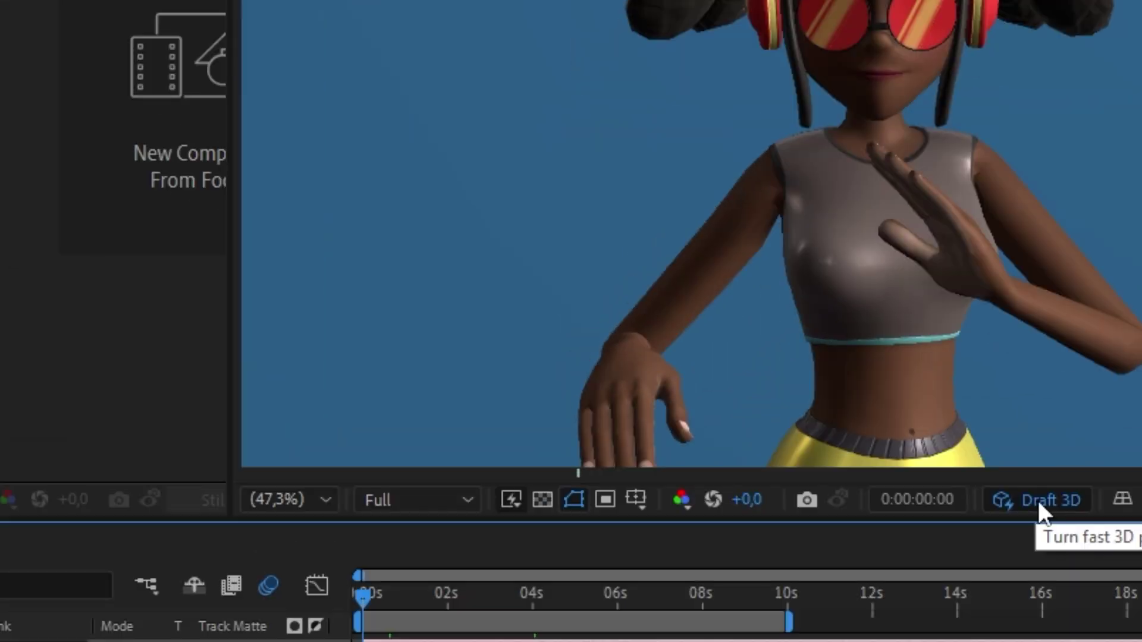
pyautogui.click(1037, 500)
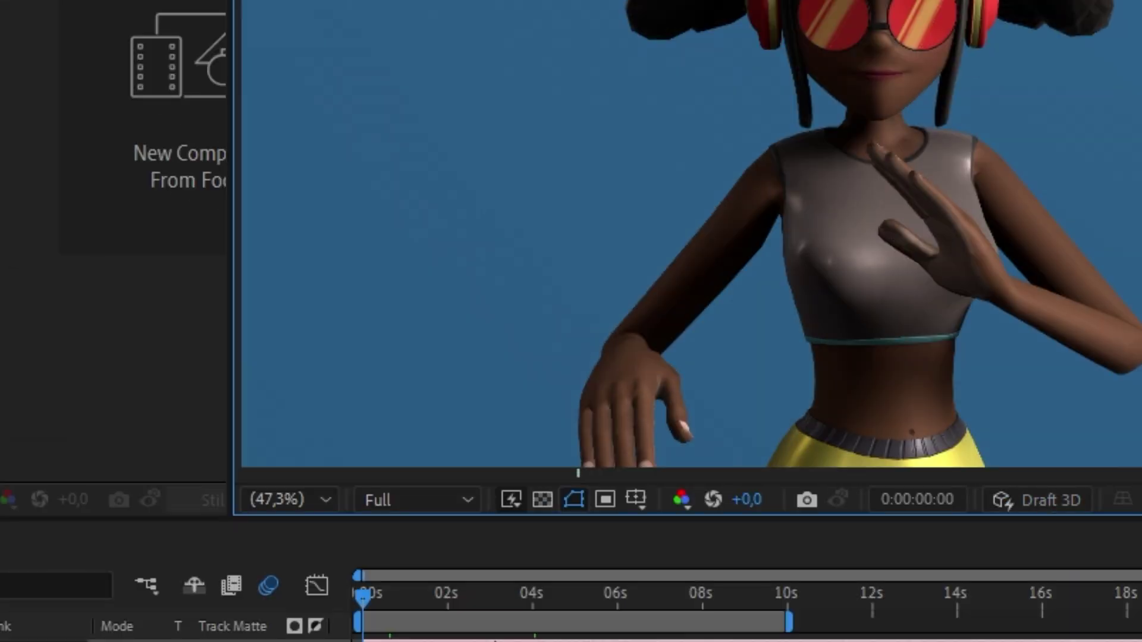
pyautogui.press('space')
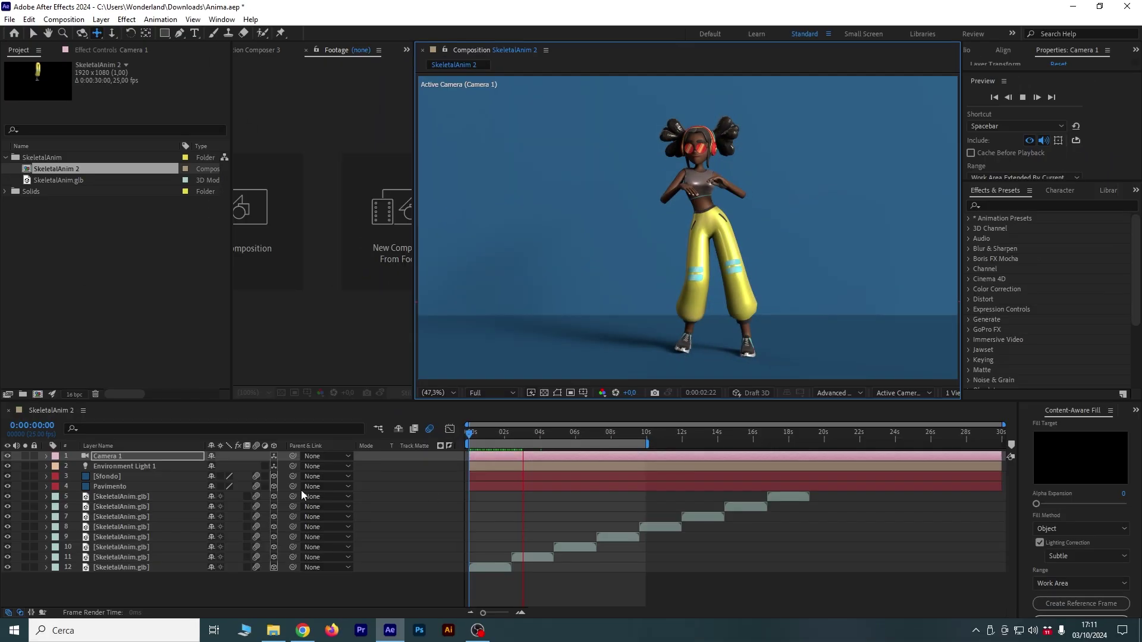
pyautogui.press('space')
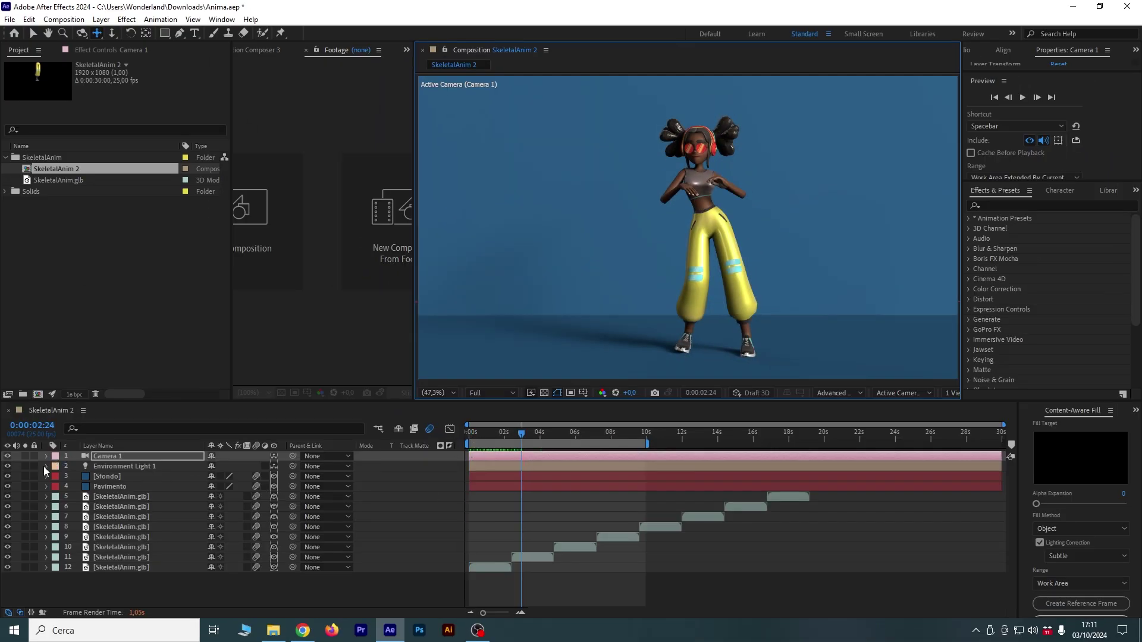
# Keyframe Environment Light 1's X and Y Rotation, with new values at 0:00:09:09
pyautogui.click(45, 466)
pyautogui.click(57, 476)
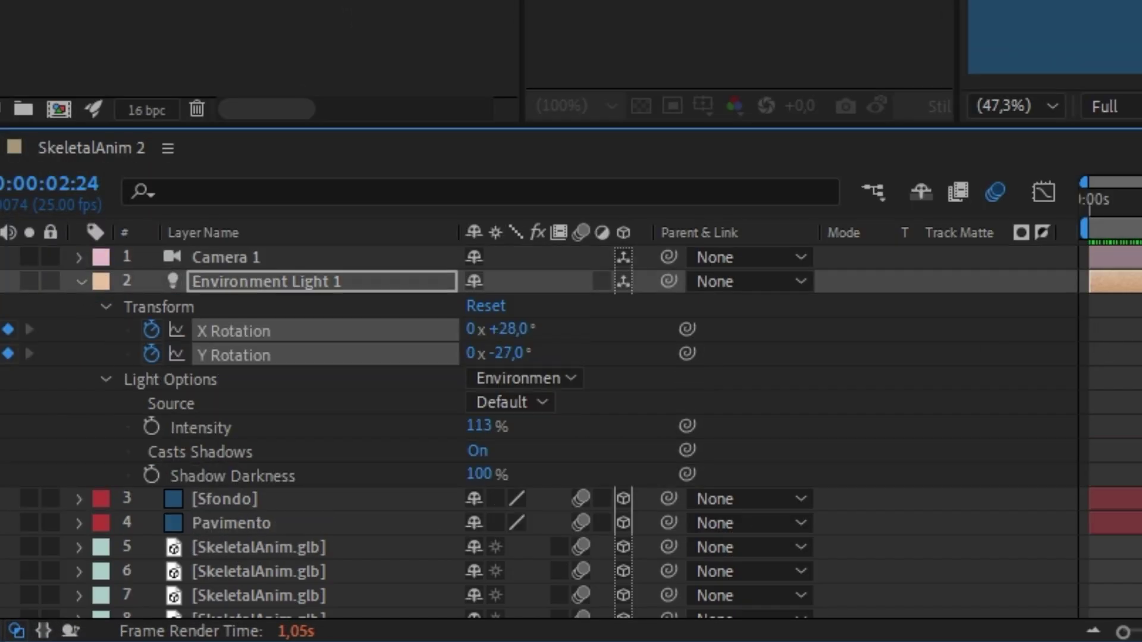
pyautogui.click(30, 329)
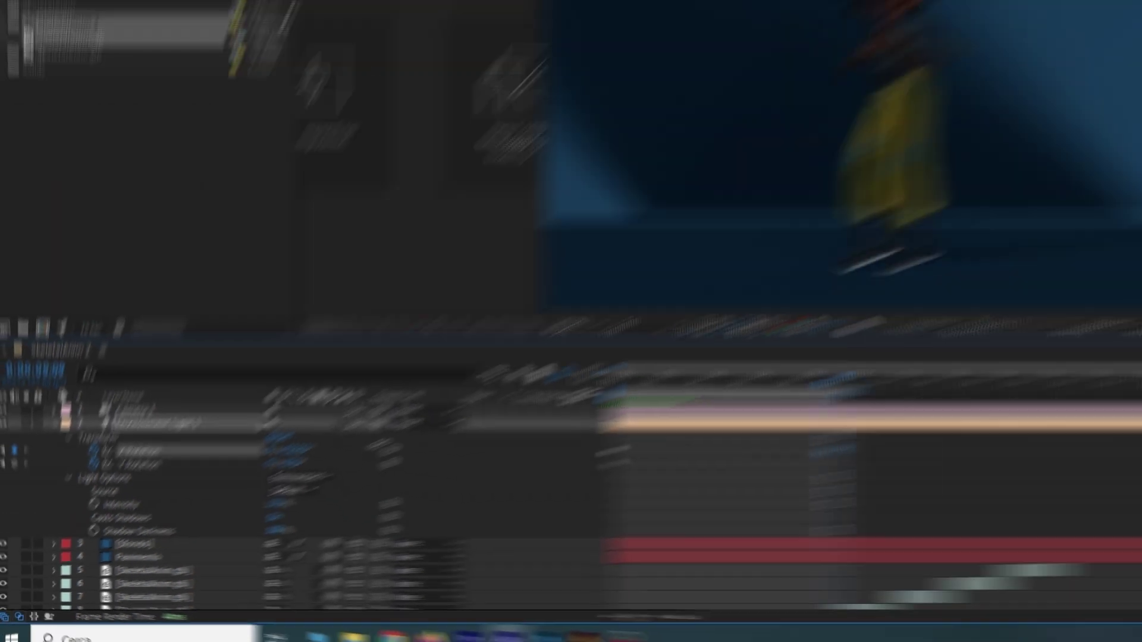
pyautogui.moveTo(223, 486); pyautogui.dragTo(290, 496)
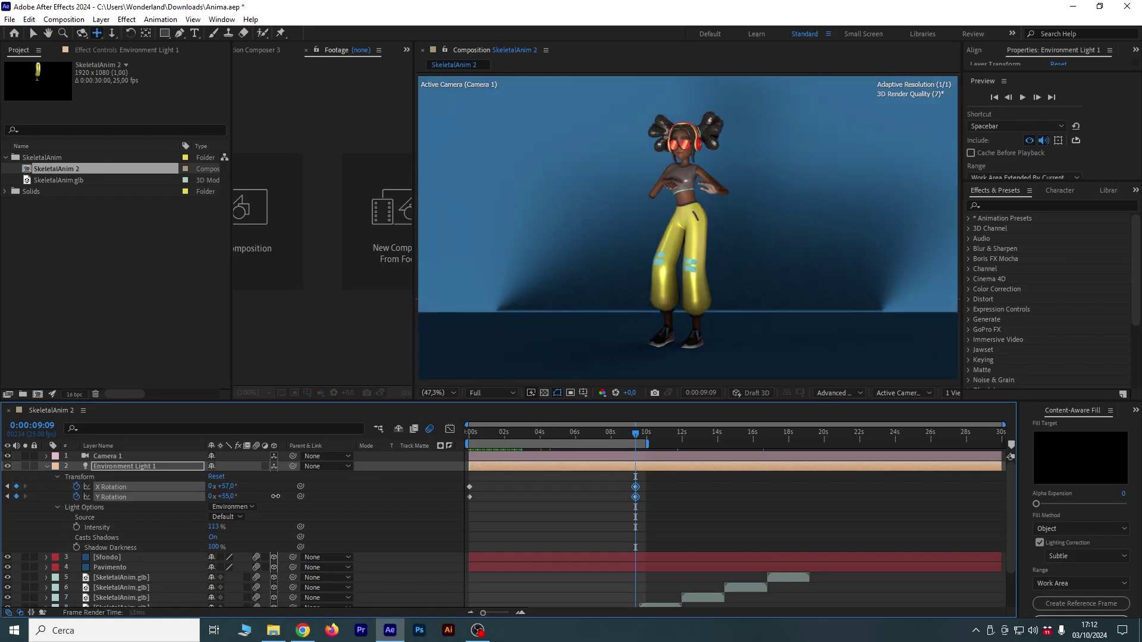
pyautogui.moveTo(223, 486)
pyautogui.mouseDown()
pyautogui.moveTo(235, 486)
pyautogui.moveTo(222, 486)
pyautogui.mouseUp()
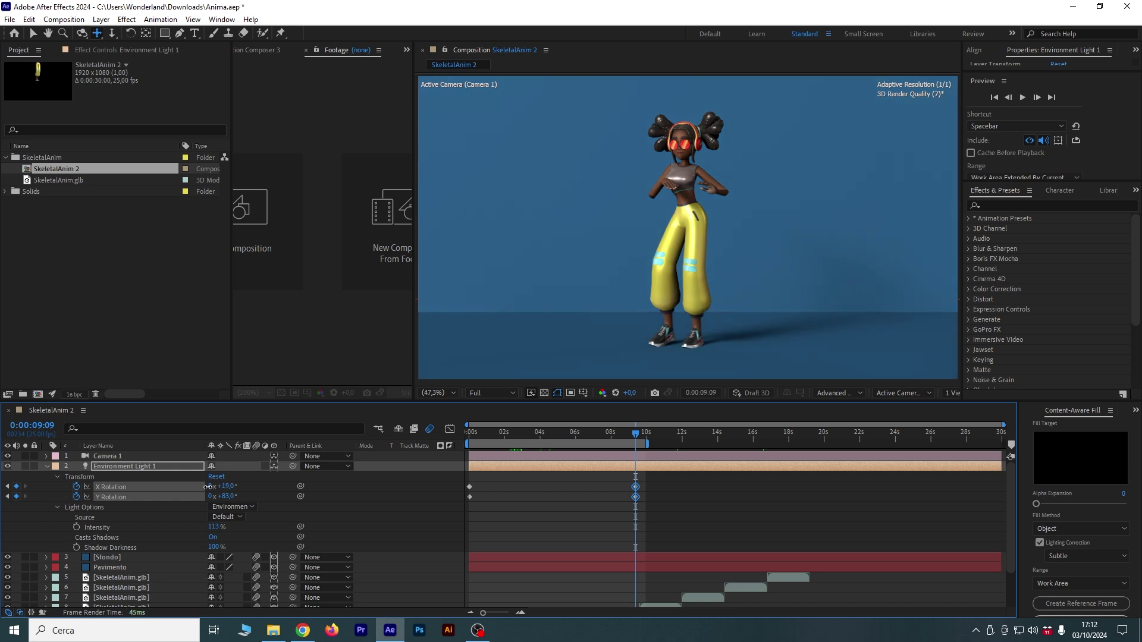
# Check the lighting at 0:00:03:18, collapse the light layer, and save the project
pyautogui.click(535, 432)
pyautogui.click(558, 487)
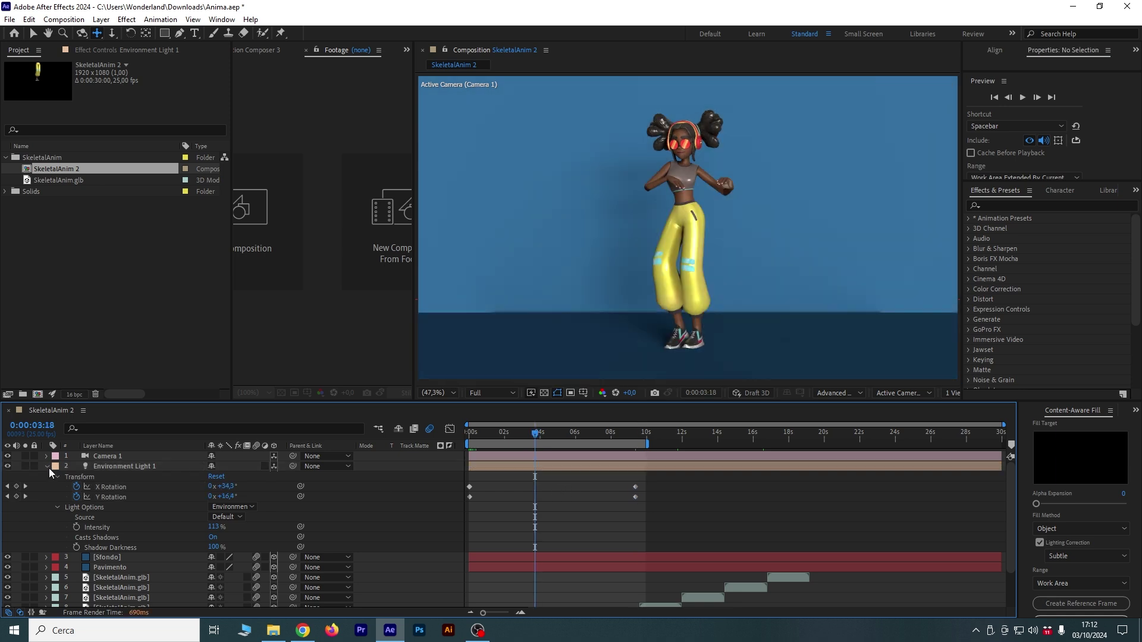
pyautogui.click(47, 467)
pyautogui.hotkey('ctrl', 's')
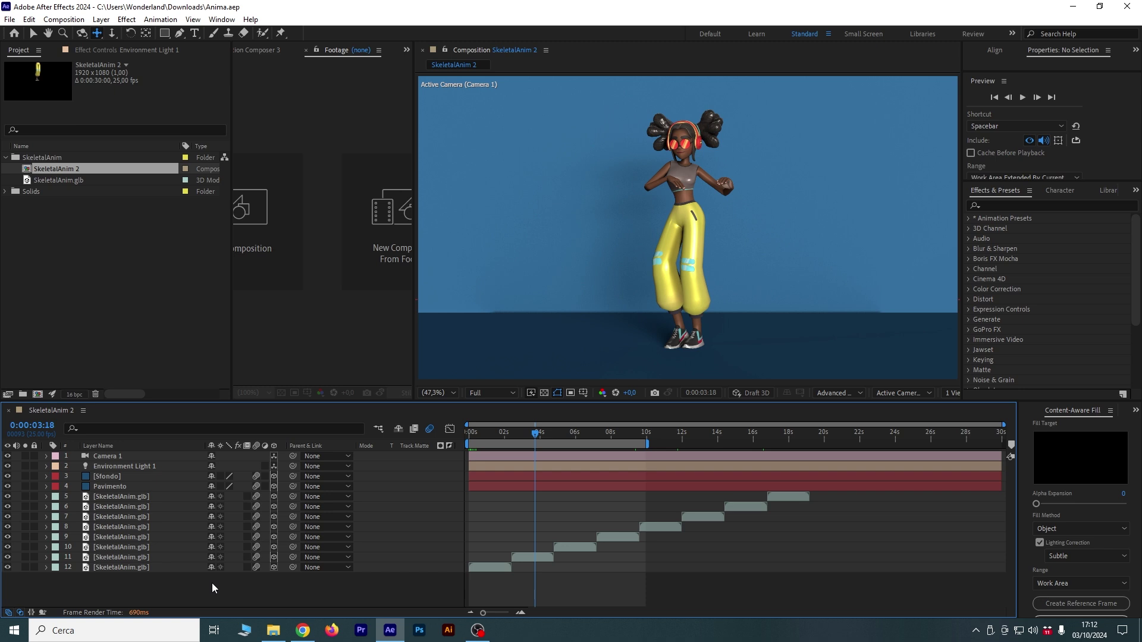
# Create Point Light 1 as an orange point light
pyautogui.rightClick(212, 582)
pyautogui.moveTo(266, 438)
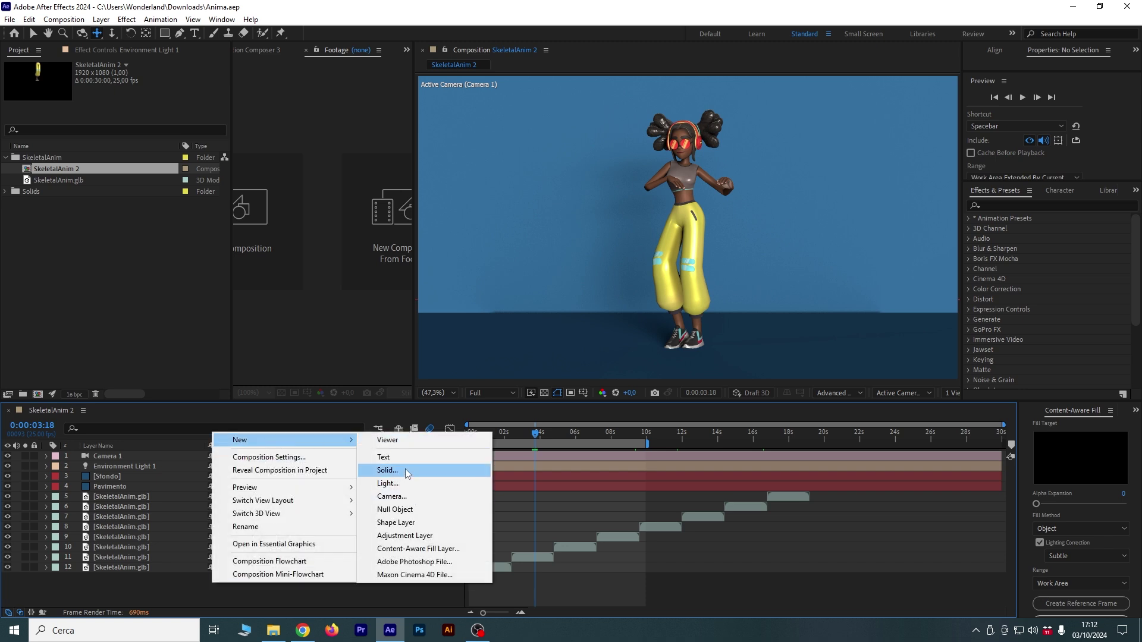
pyautogui.click(409, 483)
pyautogui.click(593, 204)
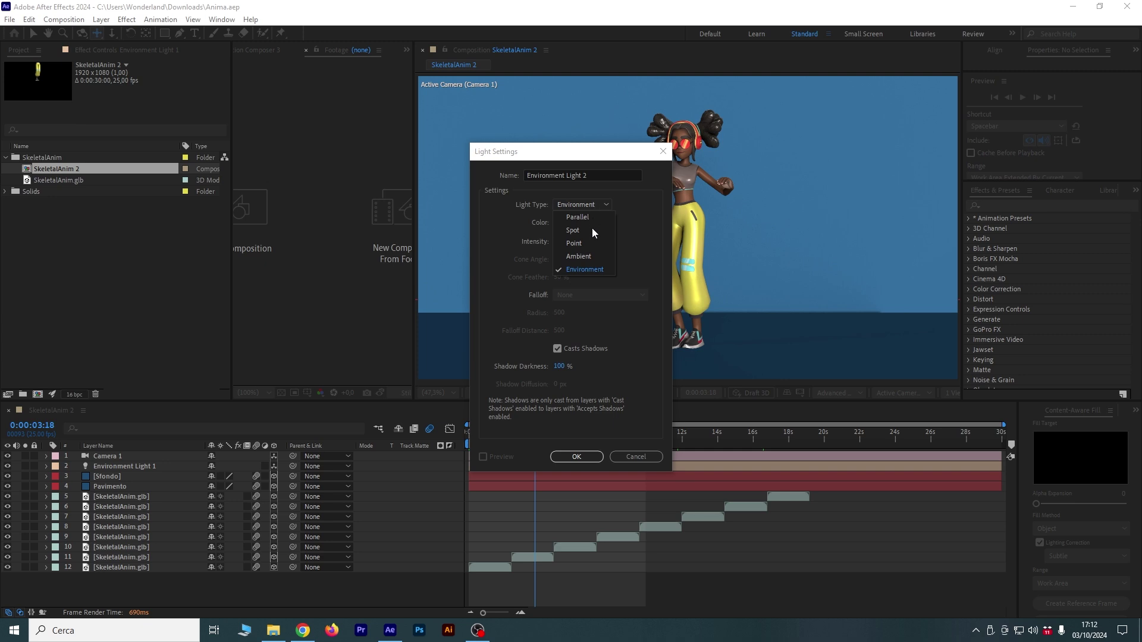
pyautogui.click(588, 245)
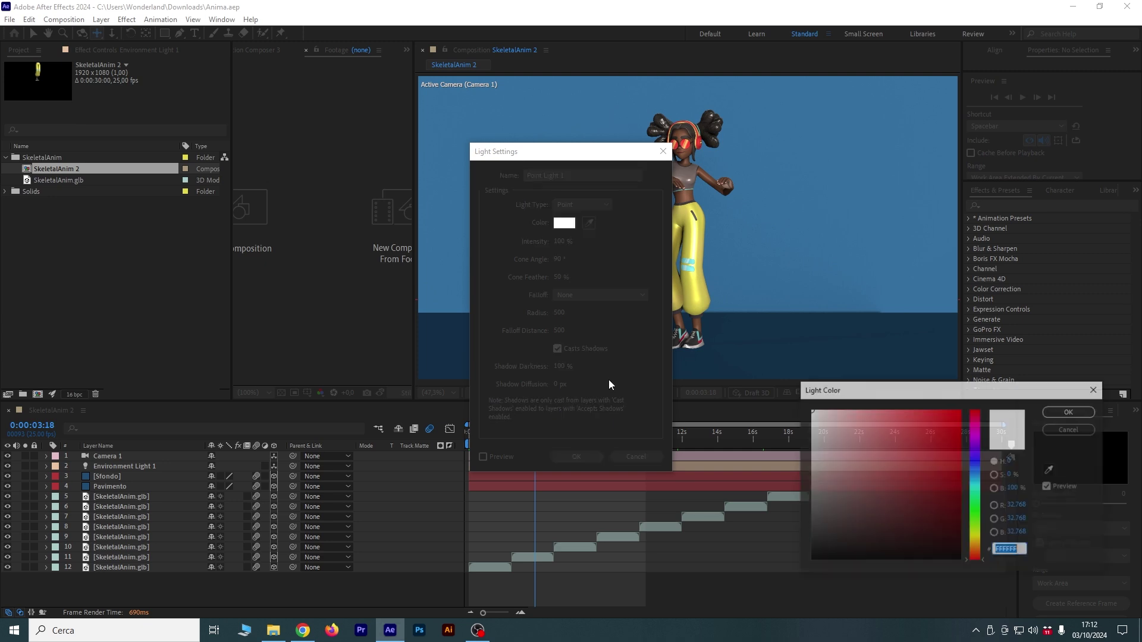
pyautogui.click(975, 535)
pyautogui.click(975, 550)
pyautogui.click(932, 489)
pyautogui.press('Return')
pyautogui.press('Return')
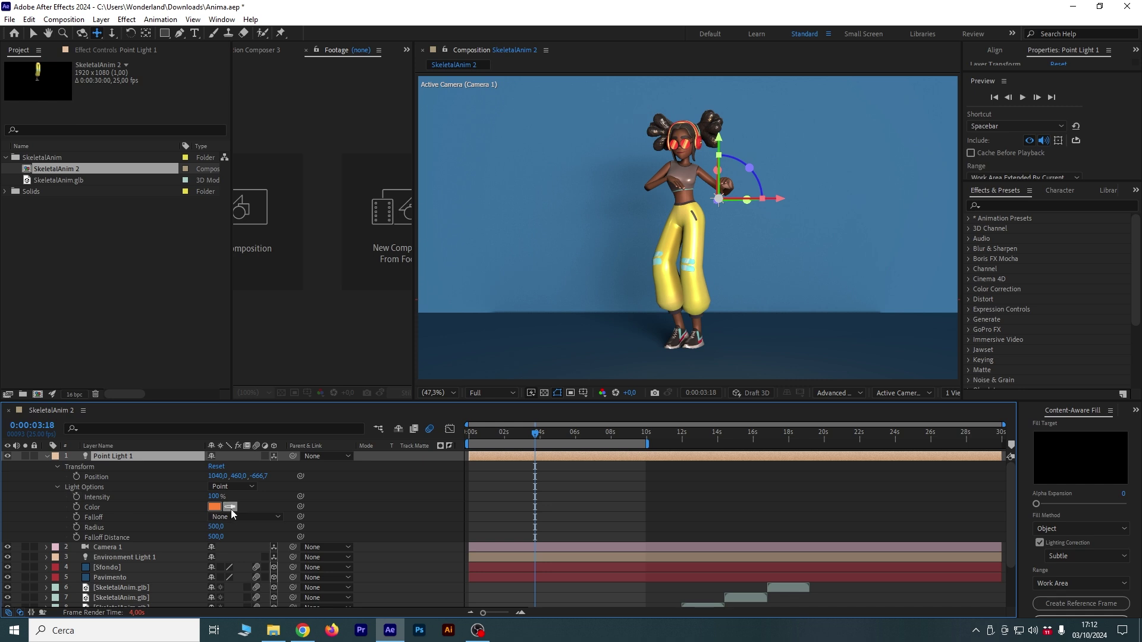
# Raise its intensity to 213%, lift it to head height, and duplicate it as Point Light 2
pyautogui.moveTo(213, 496); pyautogui.dragTo(289, 506)
pyautogui.press('v')
pyautogui.moveTo(719, 149)
pyautogui.mouseDown()
pyautogui.moveTo(725, 71)
pyautogui.moveTo(874, 136)
pyautogui.moveTo(527, 162)
pyautogui.mouseUp()
pyautogui.hotkey('ctrl', 'd')
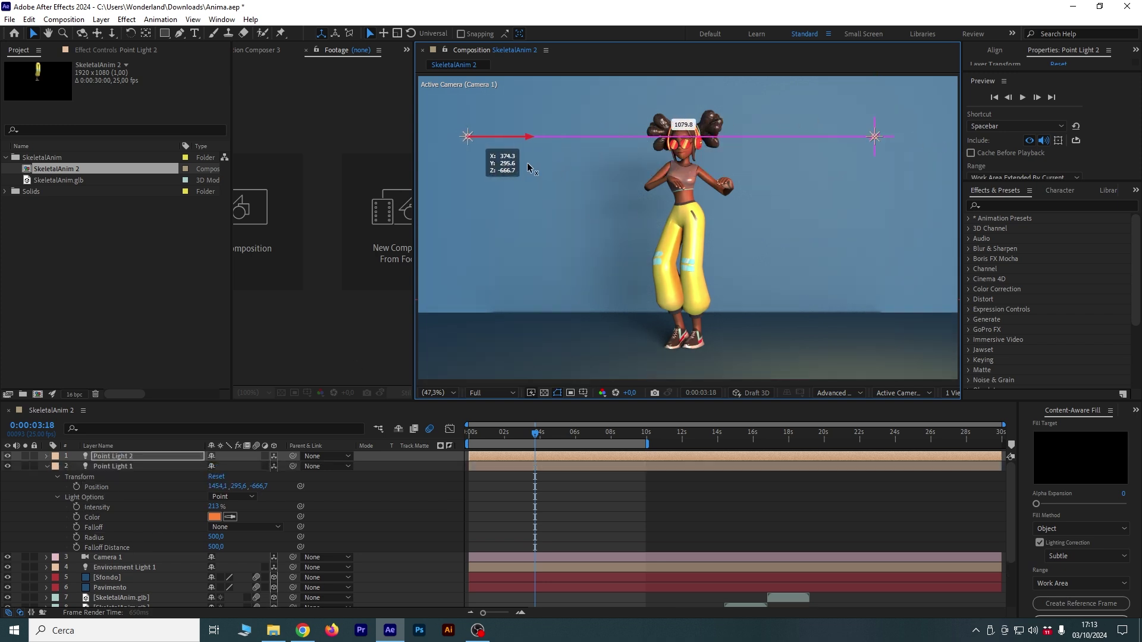
pyautogui.click(47, 466)
pyautogui.click(47, 456)
# Add Adjustment Layer 1 and apply Lumetri Color to it from Effects & Presets
pyautogui.rightClick(144, 599)
pyautogui.moveTo(178, 455)
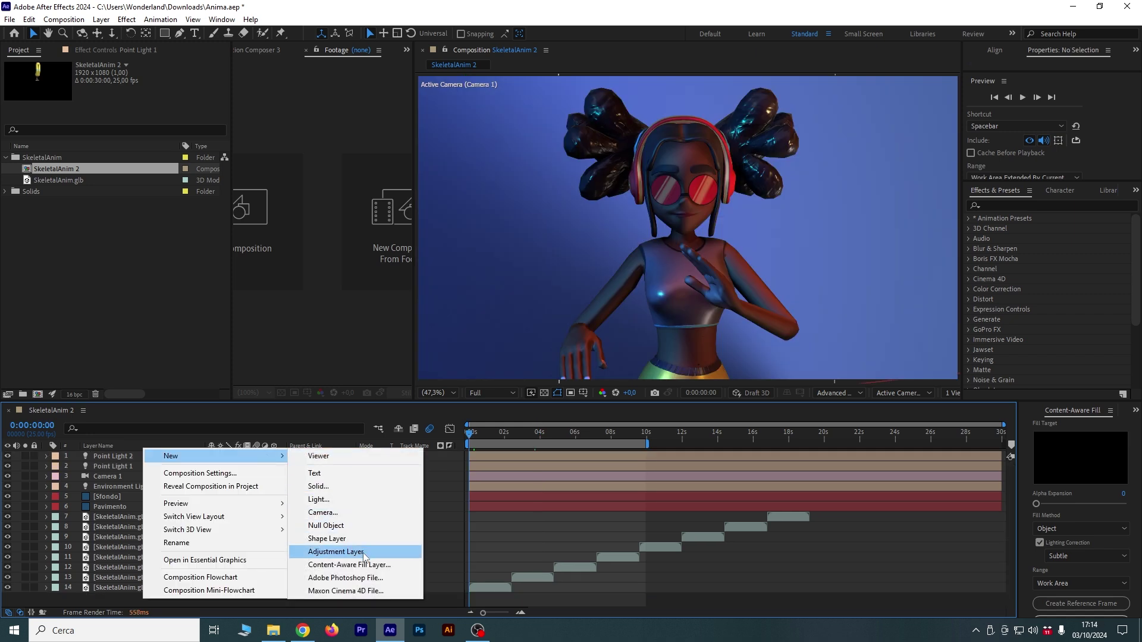
pyautogui.click(335, 552)
pyautogui.click(1011, 205)
pyautogui.write('color')
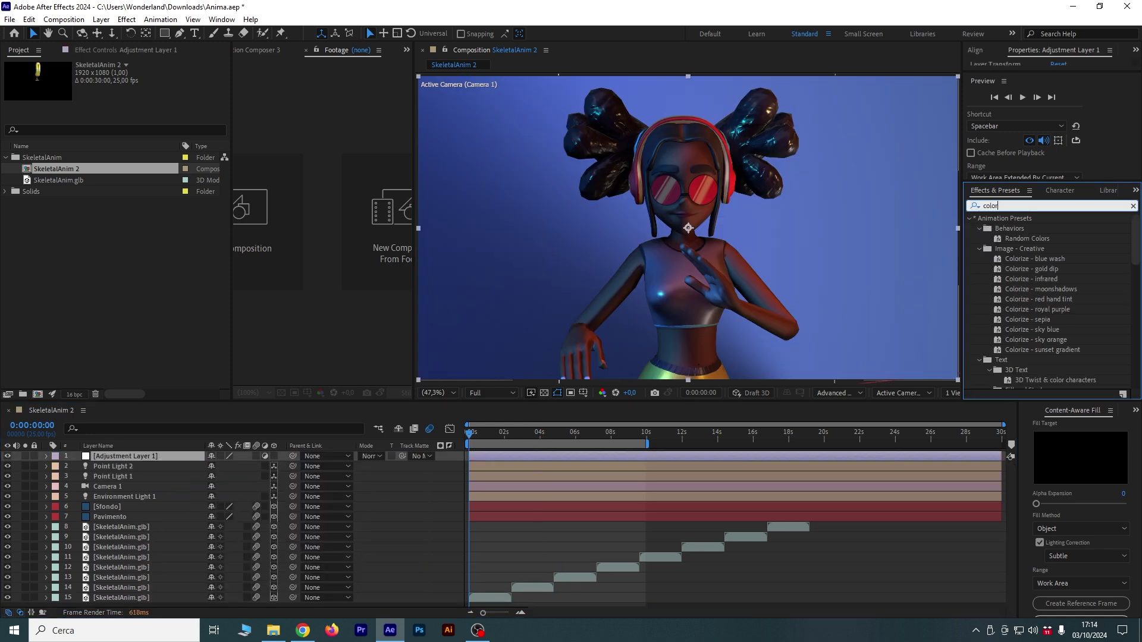
pyautogui.hotkey('ctrl', 'a')
pyautogui.write('lumetri')
pyautogui.moveTo(1025, 229); pyautogui.dragTo(138, 459)
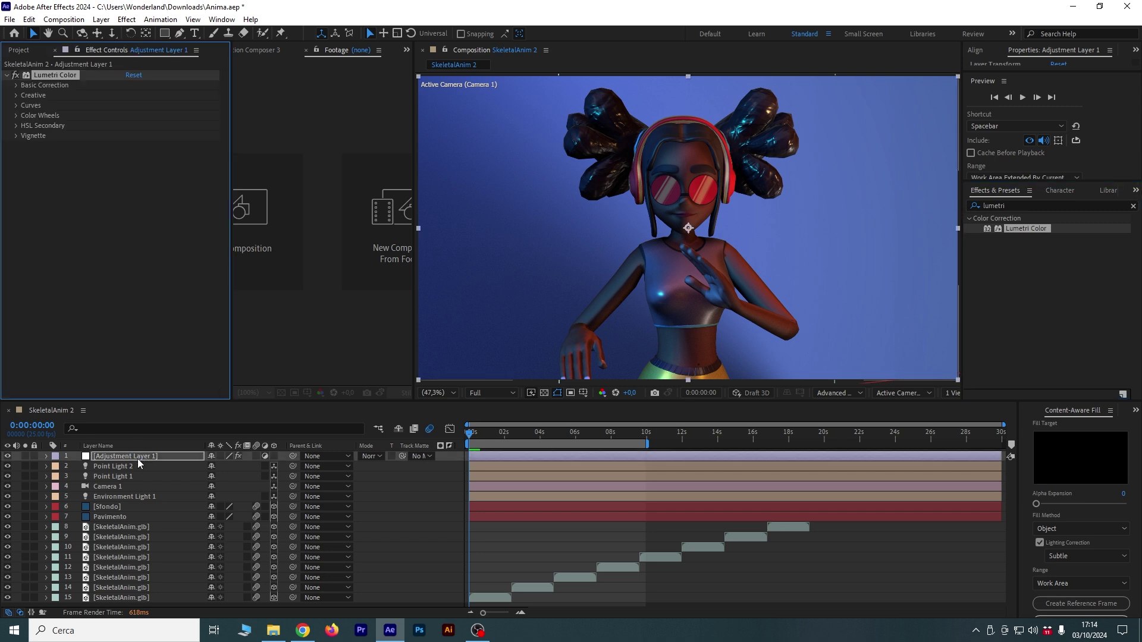
# Set Lumetri Contrast 50, Vibrance 20 and Saturation 110, then scrub to check the grade
pyautogui.click(16, 85)
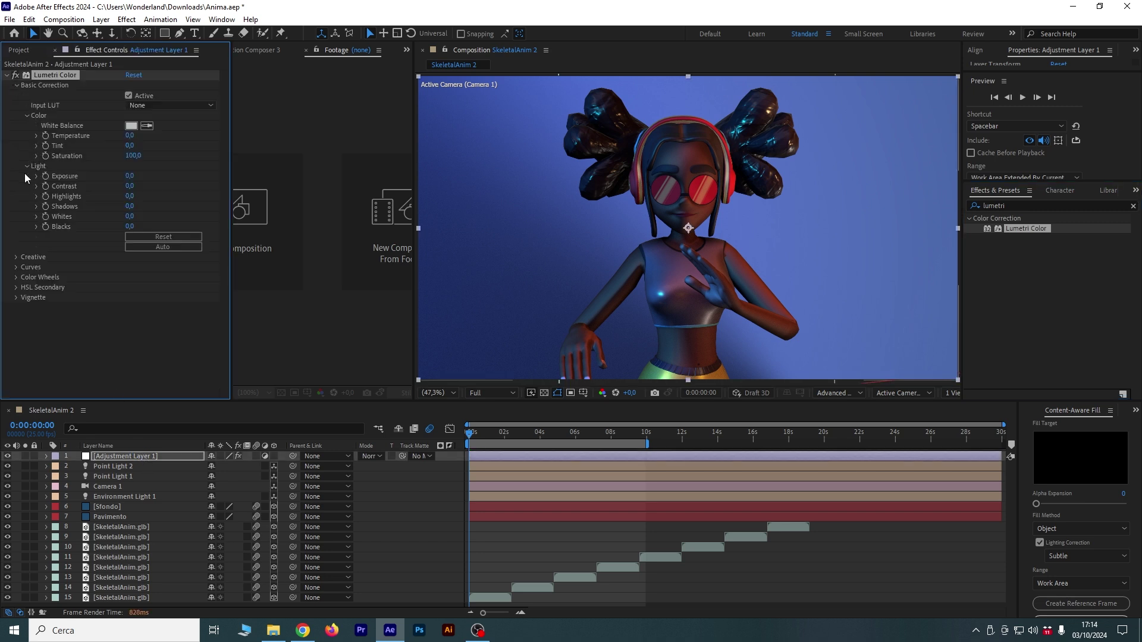
pyautogui.click(129, 187)
pyautogui.write('50')
pyautogui.click(16, 257)
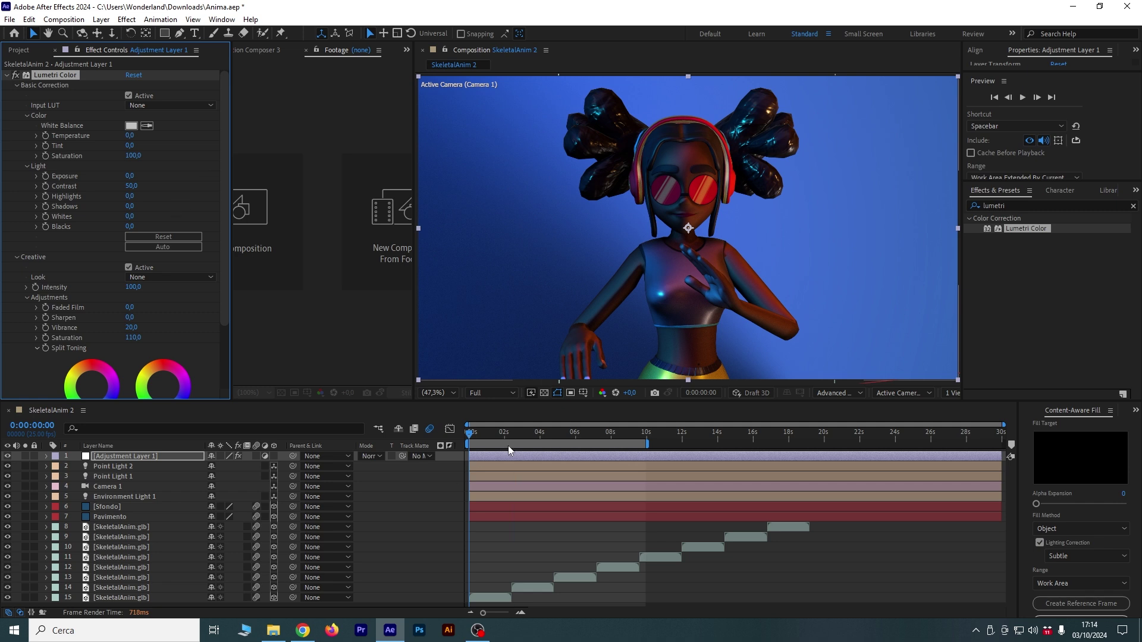
pyautogui.moveTo(508, 445); pyautogui.dragTo(462, 440)
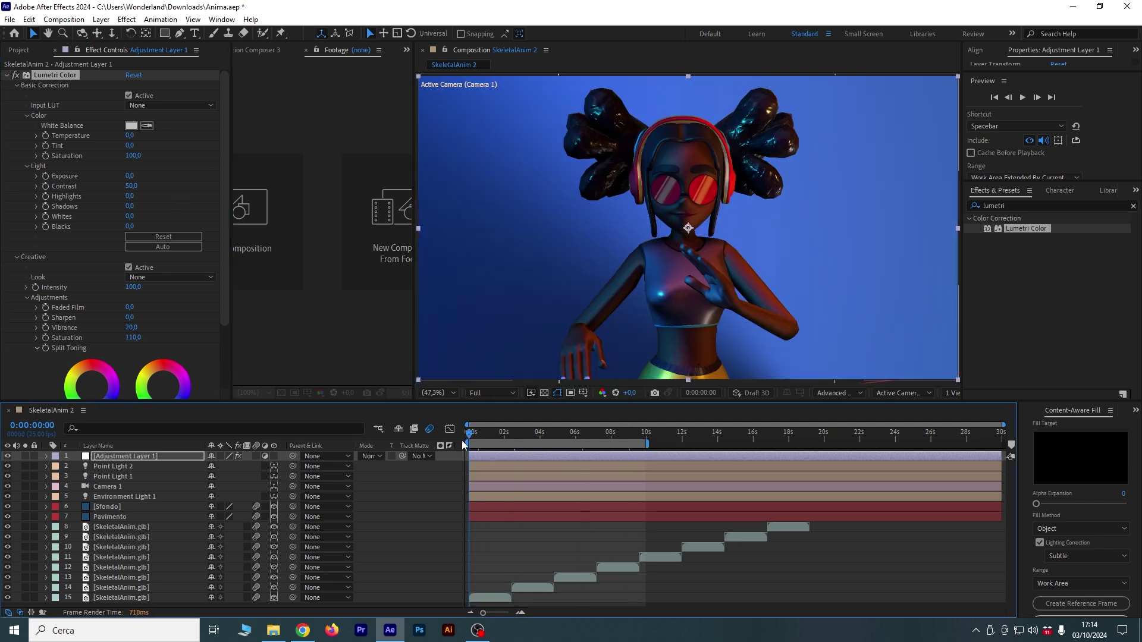
# Play the composition preview to review the graded, looping dance
pyautogui.press('space')
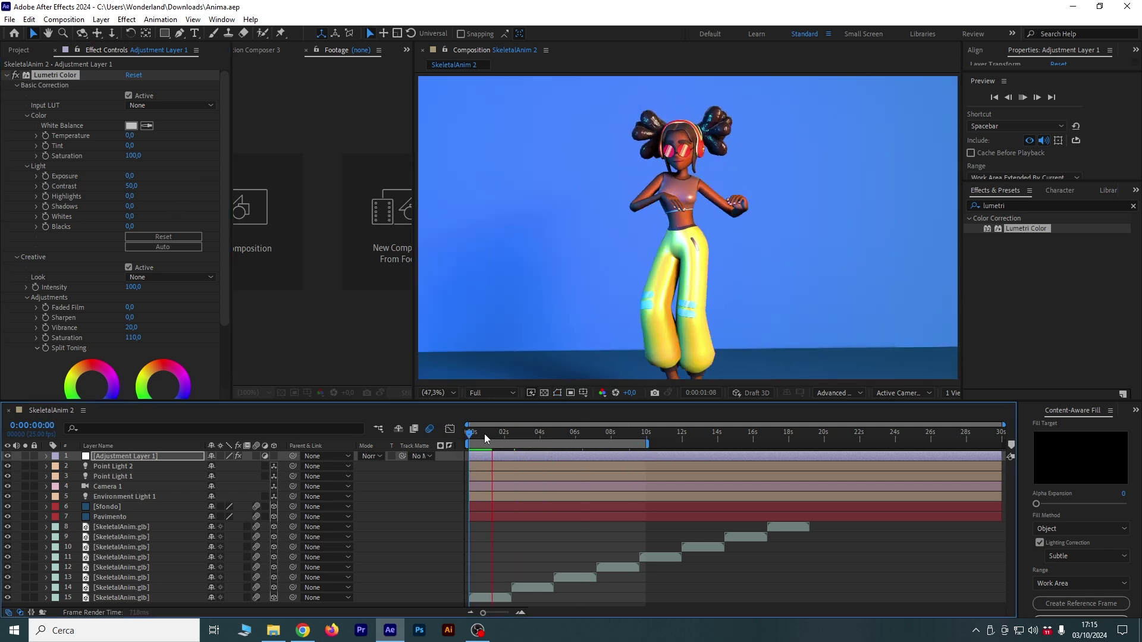